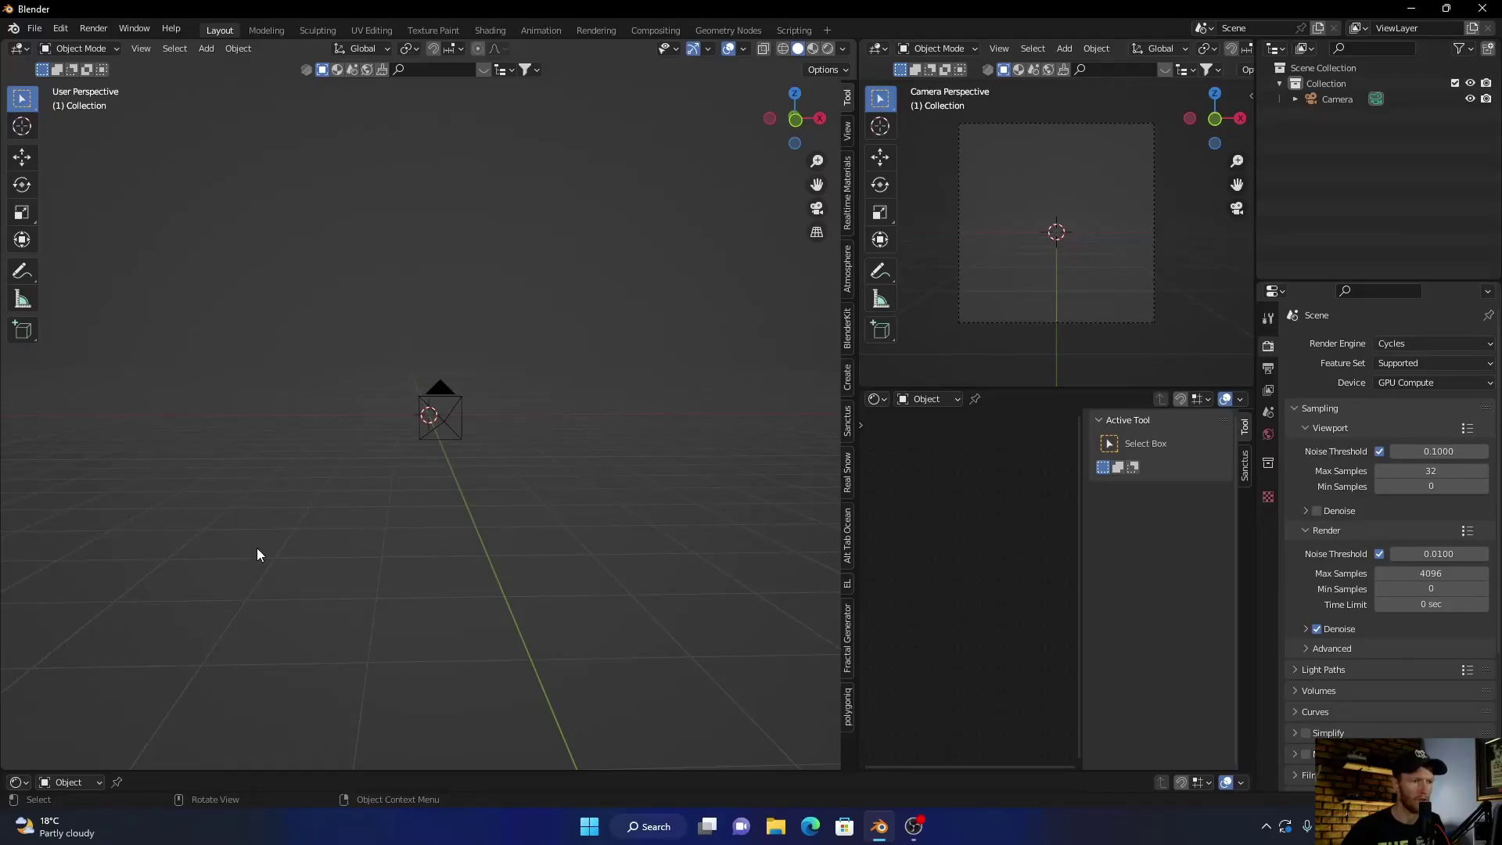
Turn the bottom timeline into an Asset Browser, enlarge it briefly, then collapse it again
middle_click_drag(256, 548, 305, 554)
left_click(17, 787)
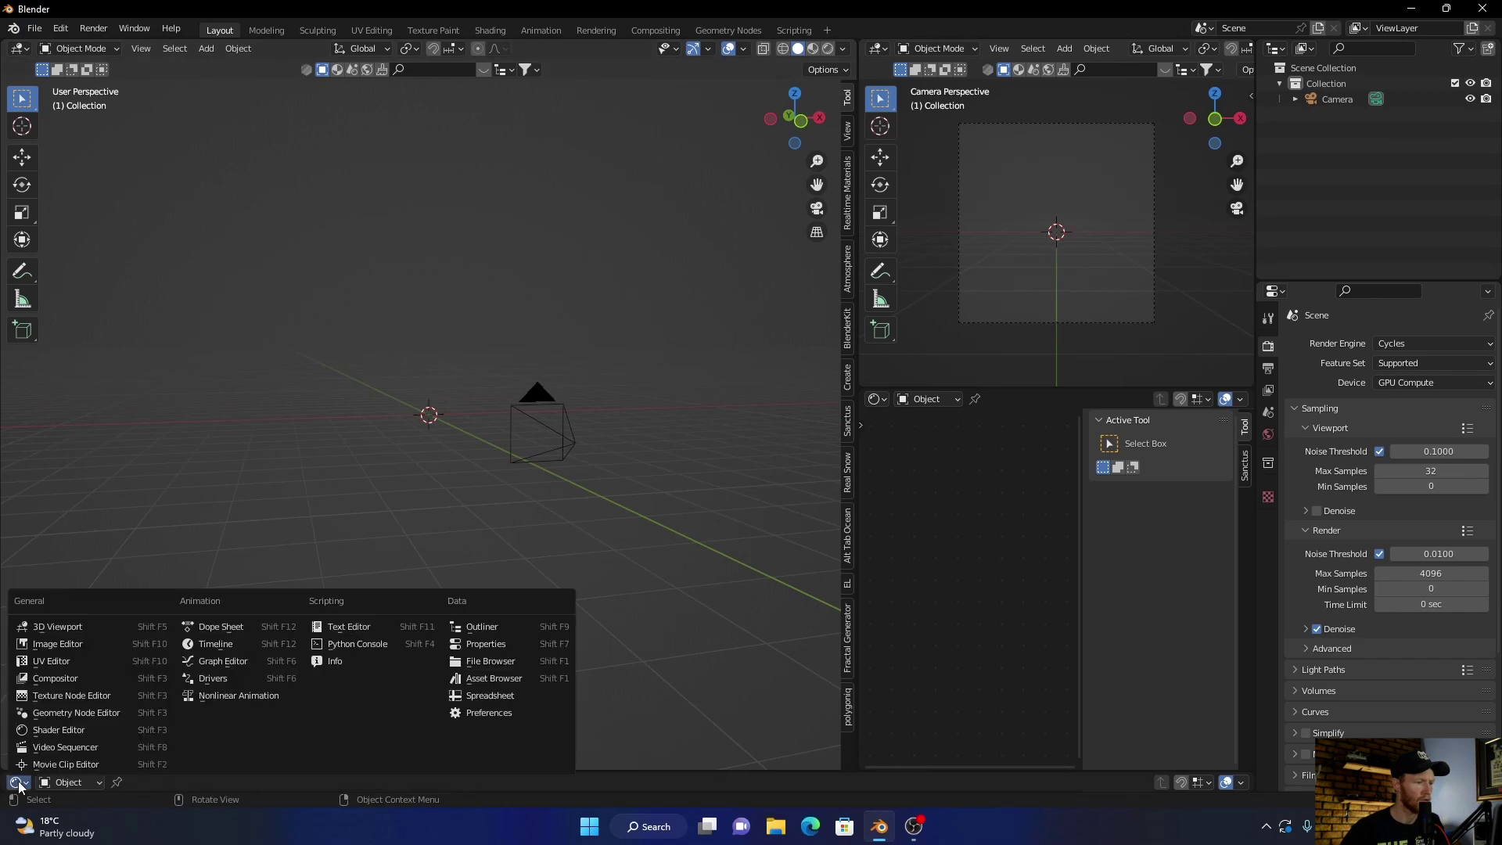
left_click(493, 681)
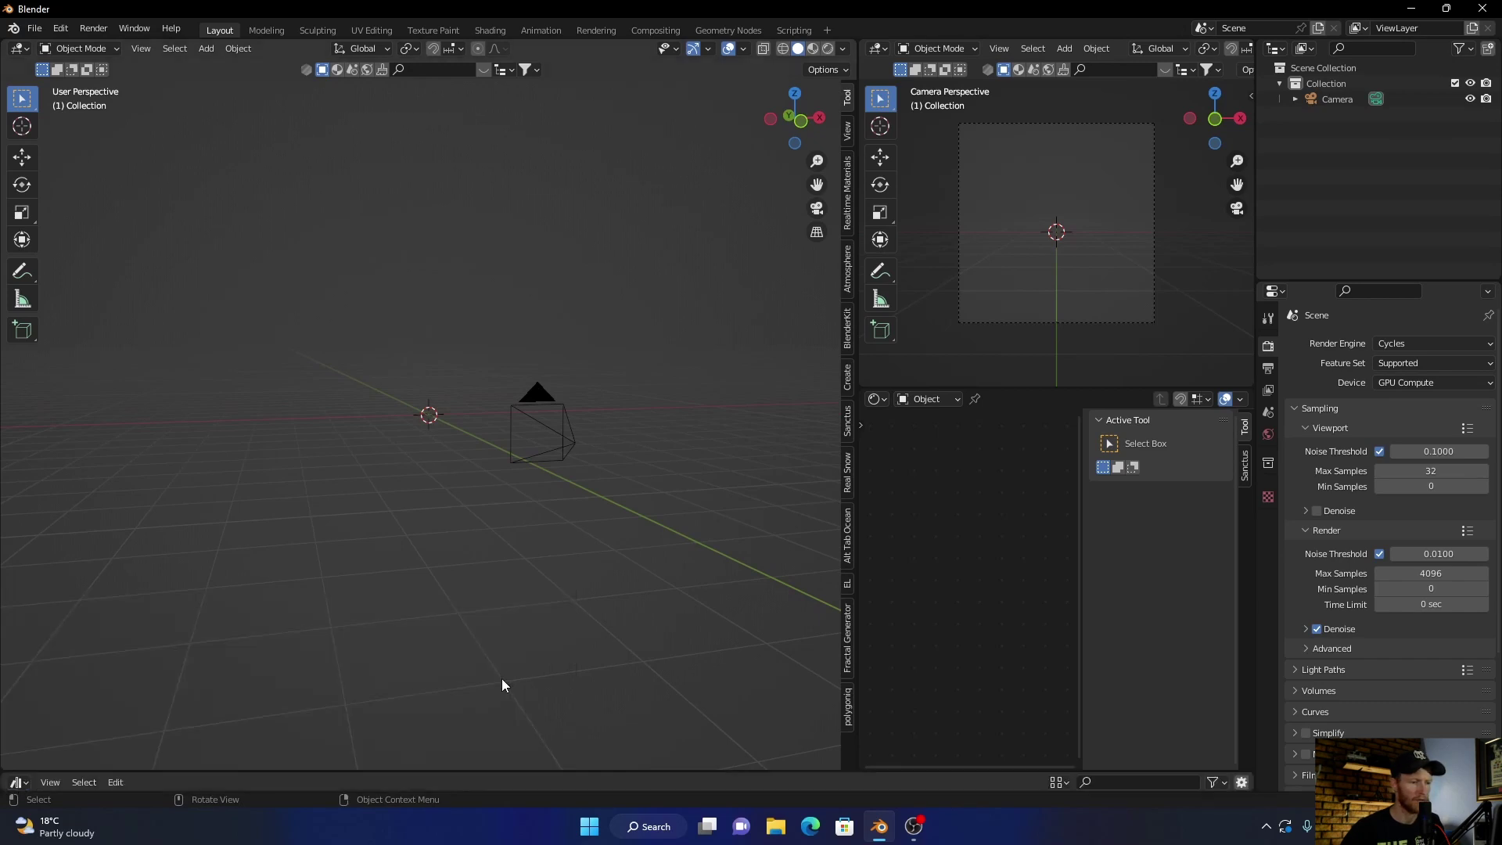
left_click_drag(437, 773, 436, 610)
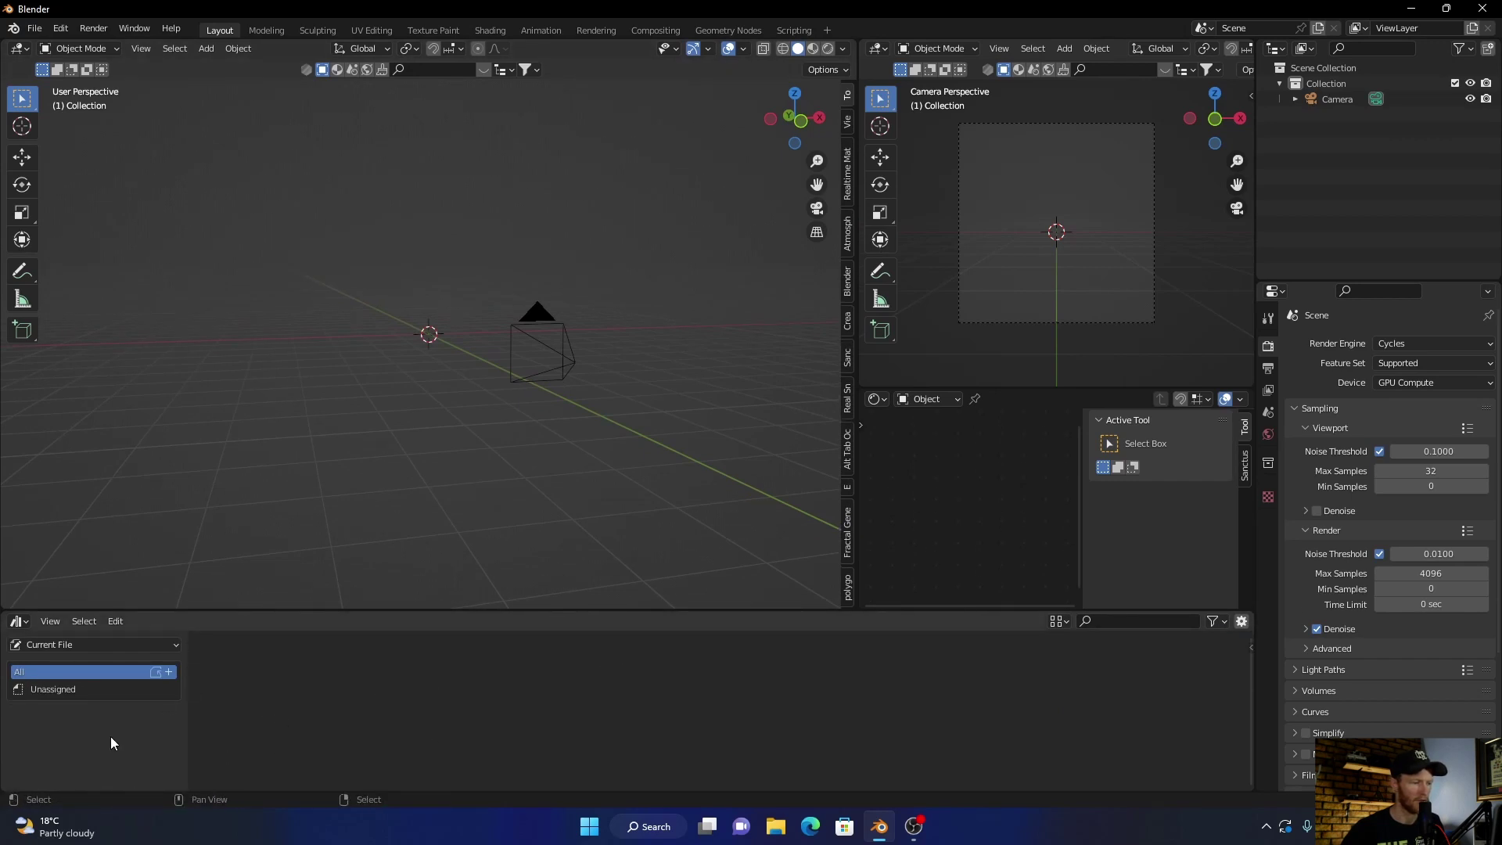
left_click_drag(330, 608, 309, 782)
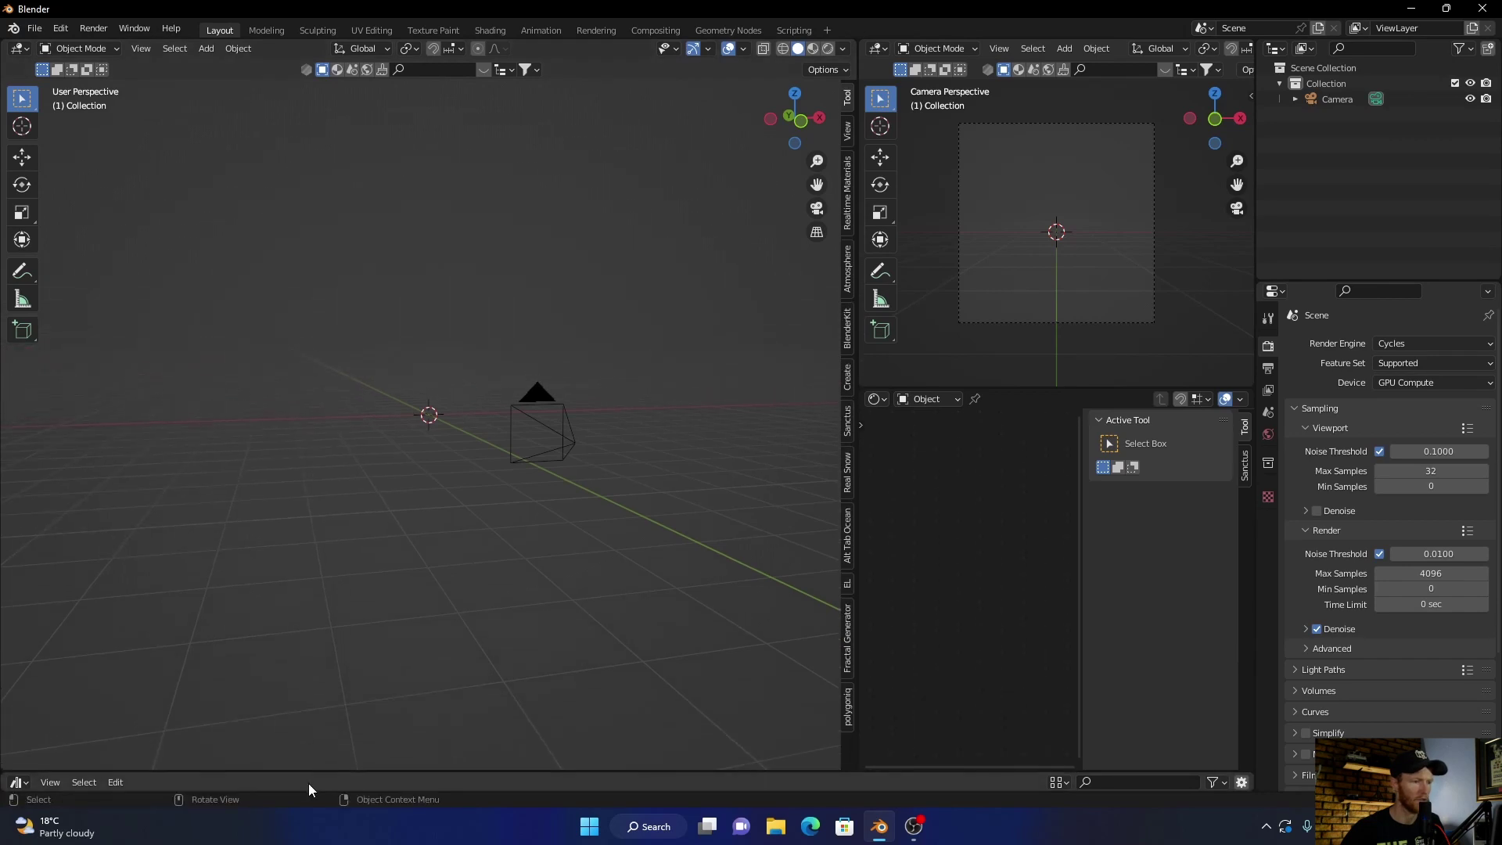
Add a cube and move it straight up along Z above the grid
key("shift+a")
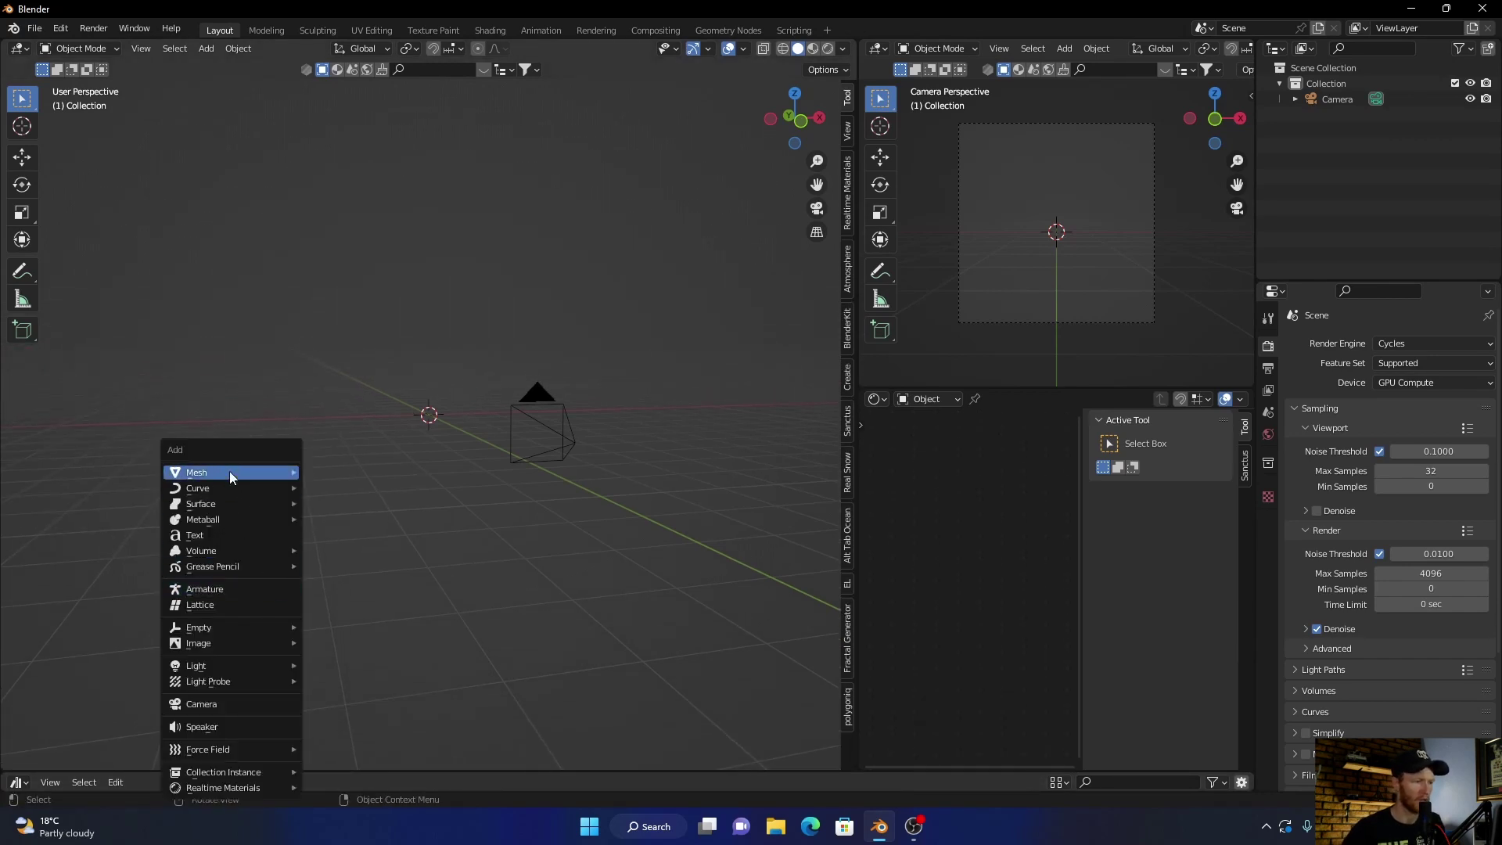
mouse_move(231, 476)
left_click(341, 492)
middle_click_drag(338, 543, 365, 577)
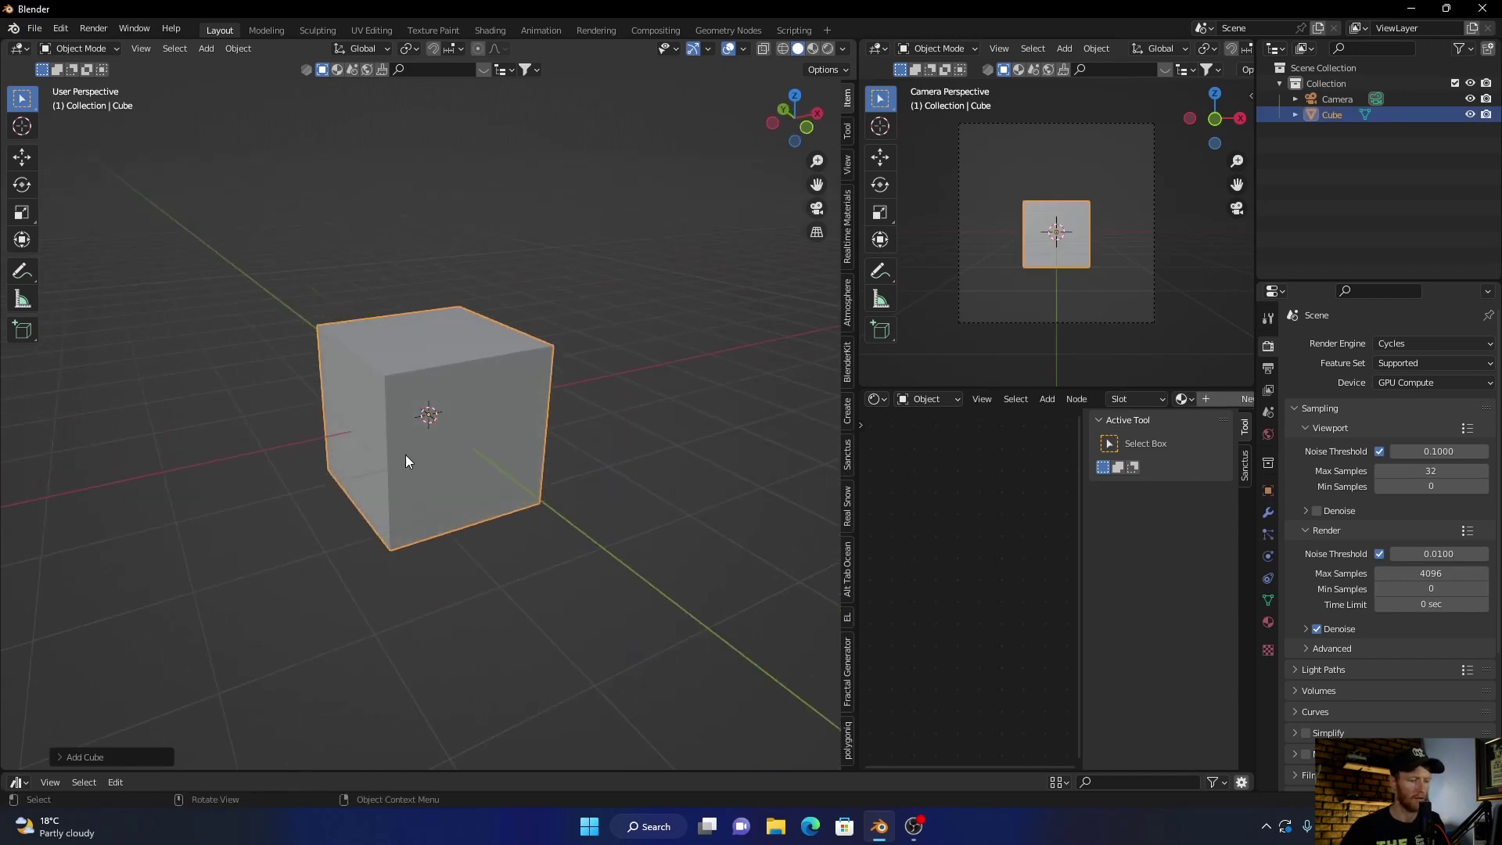
key("g")
key("z")
left_click(424, 307)
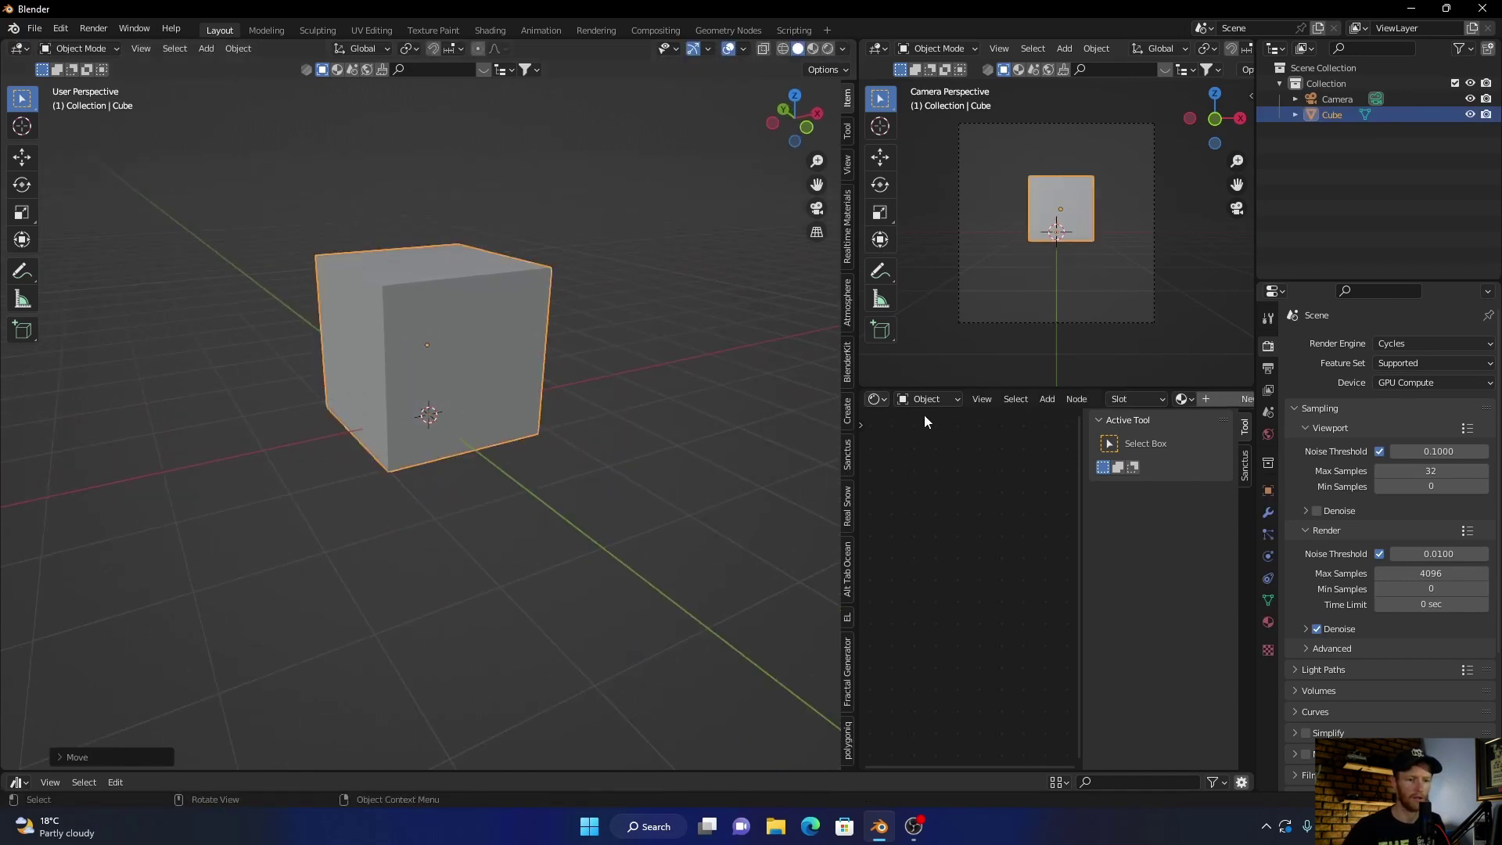
Give the cube a new material (Metallic 1, Roughness 0, red-orange base colour) and preview it rendered
left_click(1268, 434)
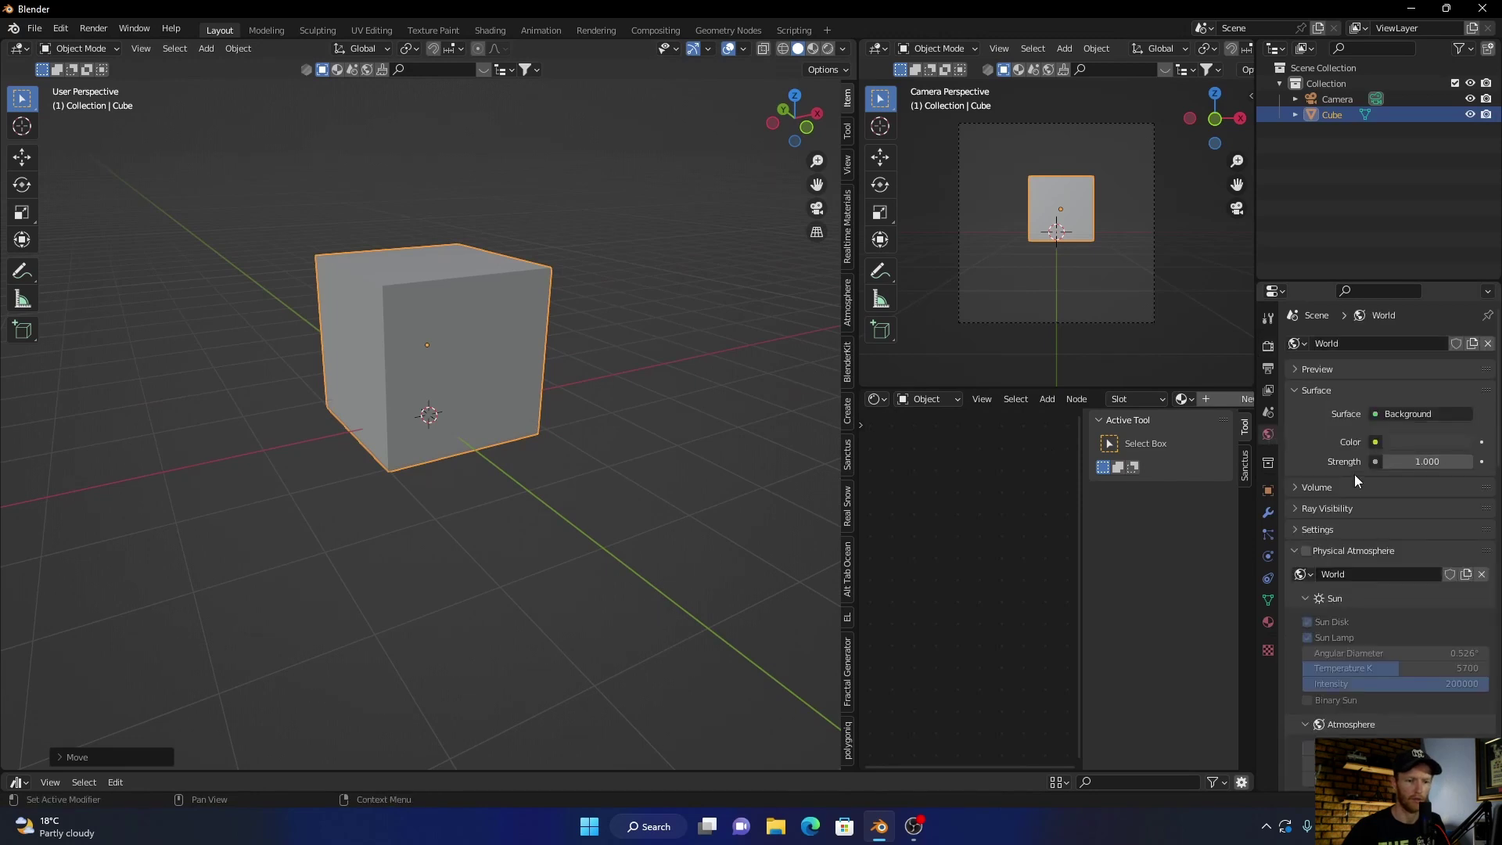
left_click(1269, 623)
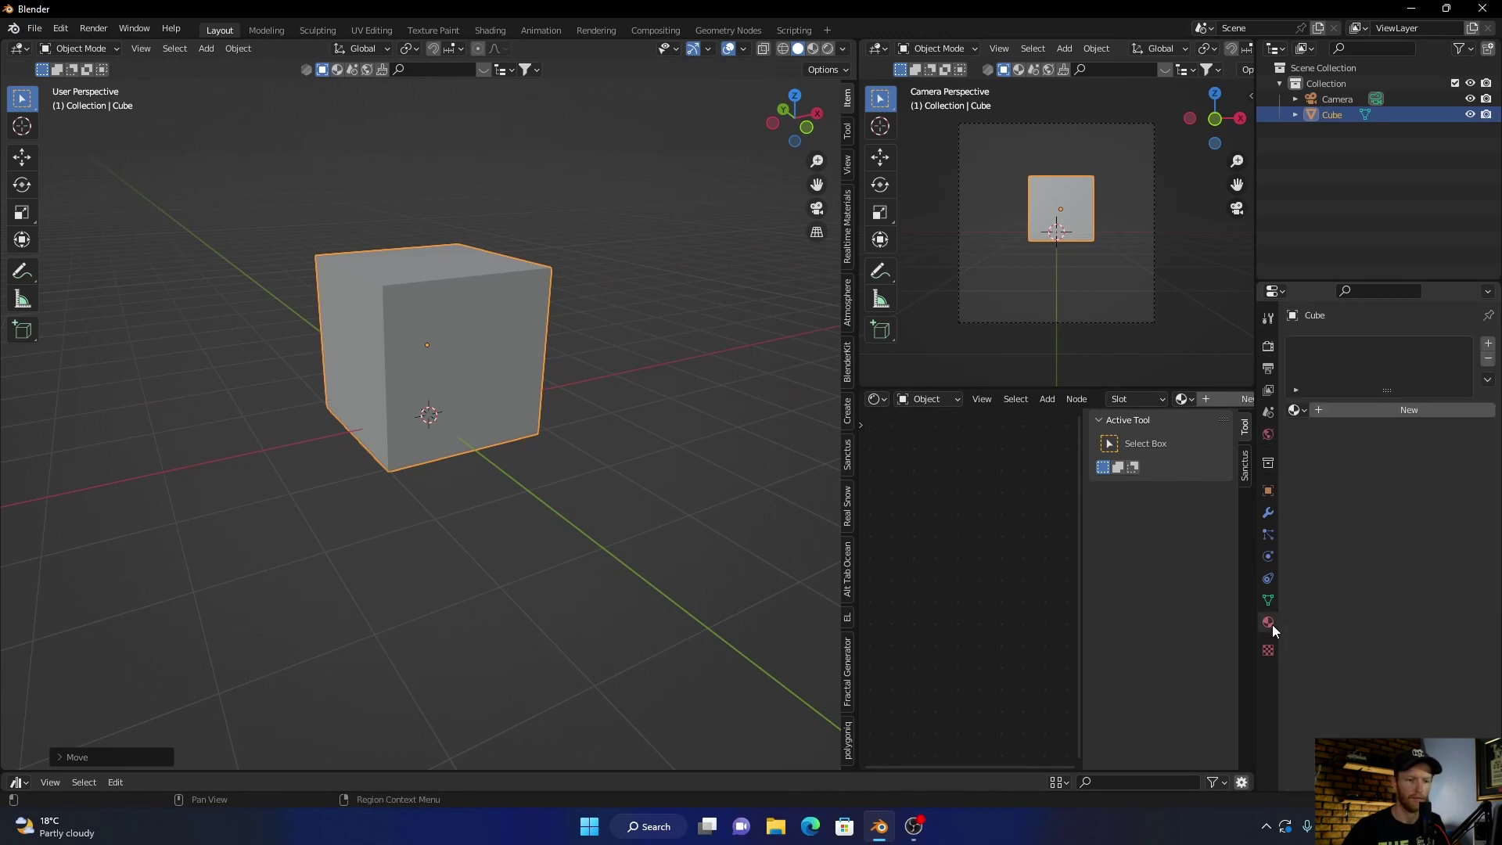
left_click(1386, 411)
scroll(1372, 632, "down", 2)
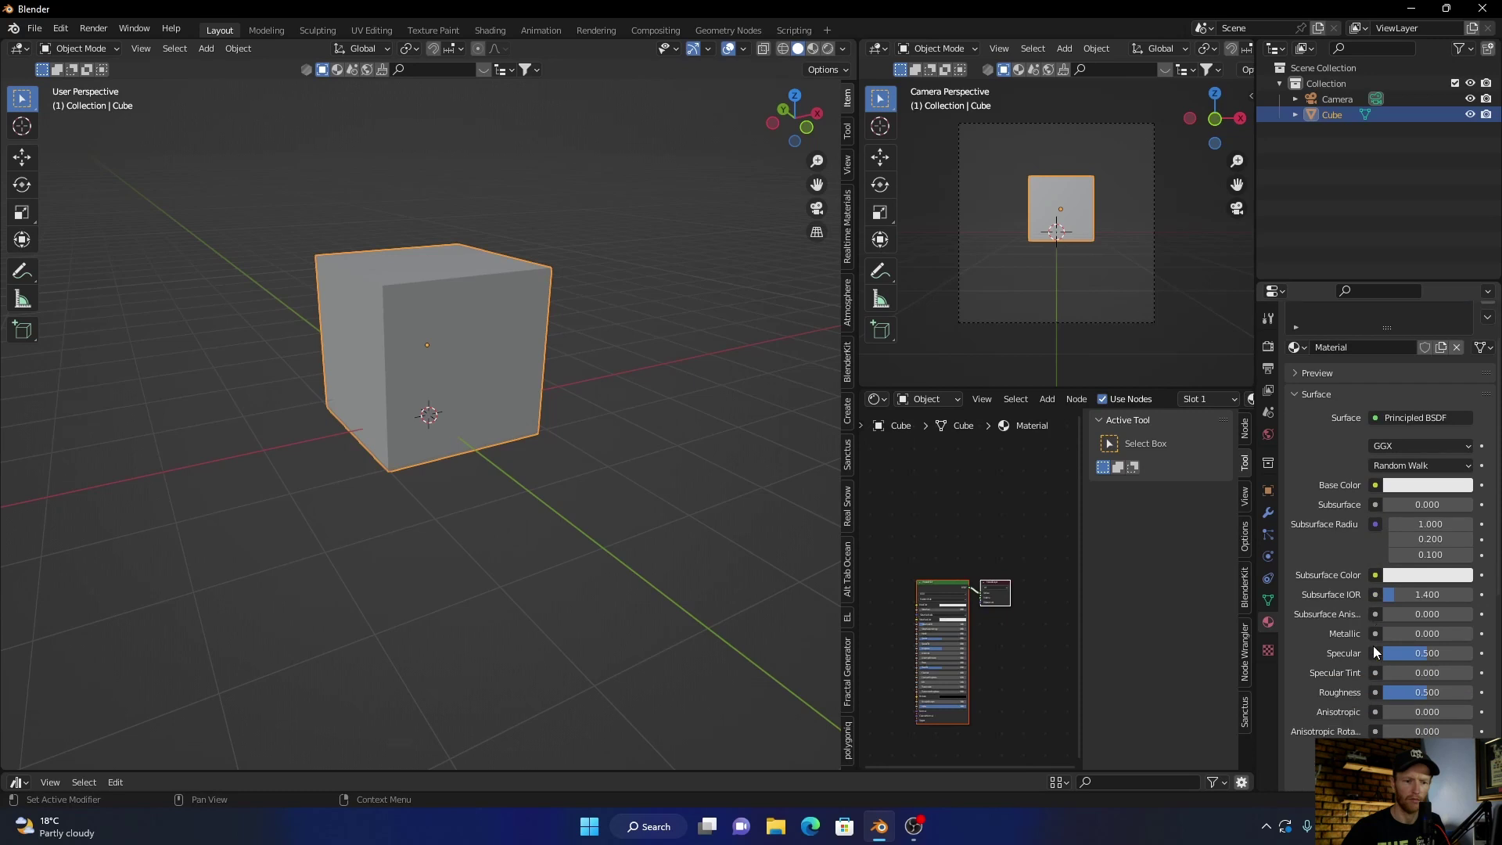
left_click_drag(1389, 633, 1478, 634)
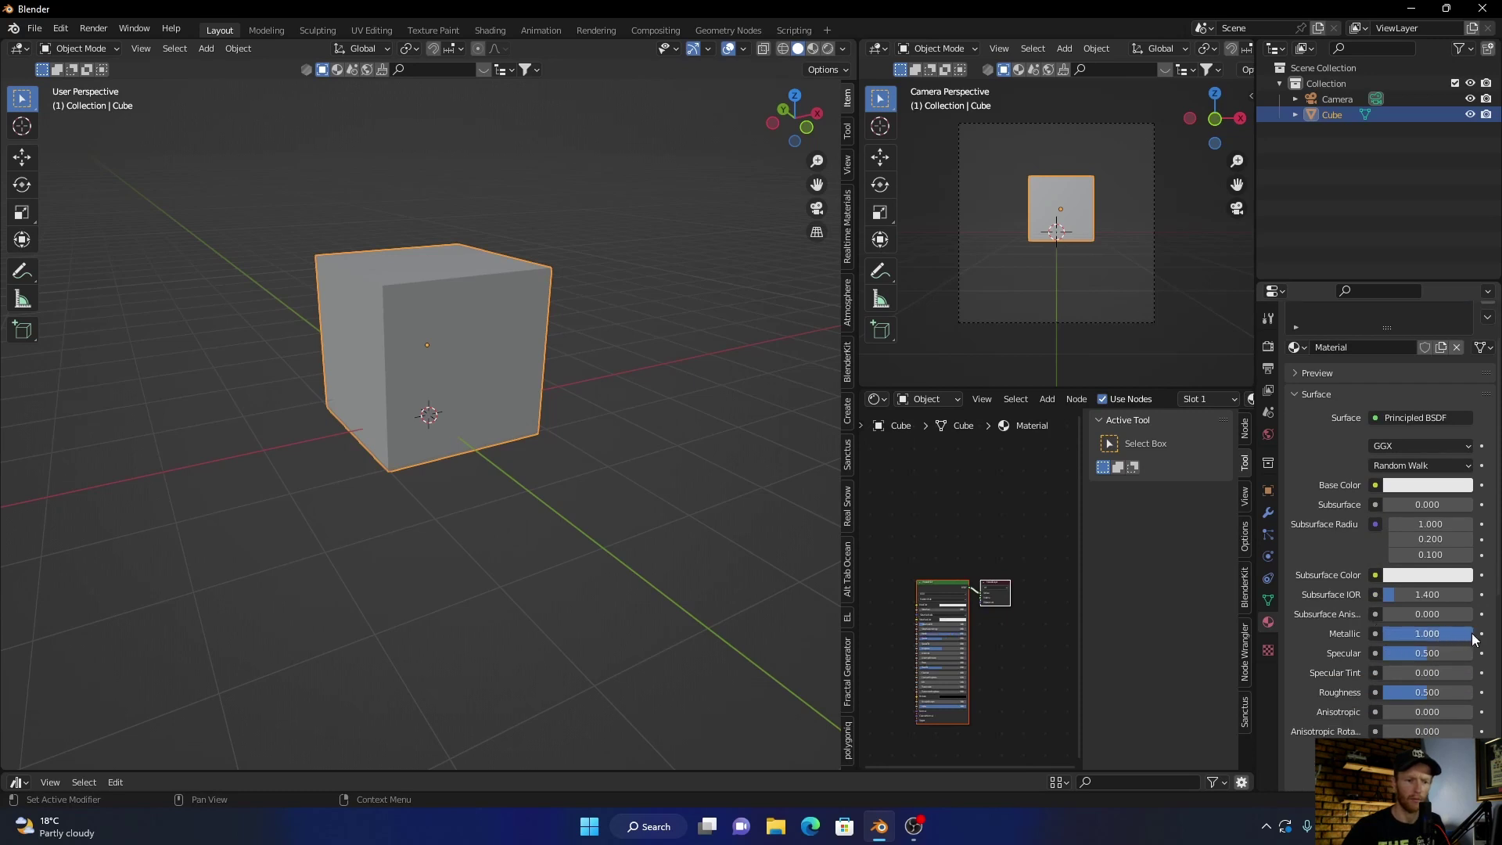
scroll(1336, 640, "down", 4)
left_click_drag(1424, 569, 1383, 569)
left_click(1411, 360)
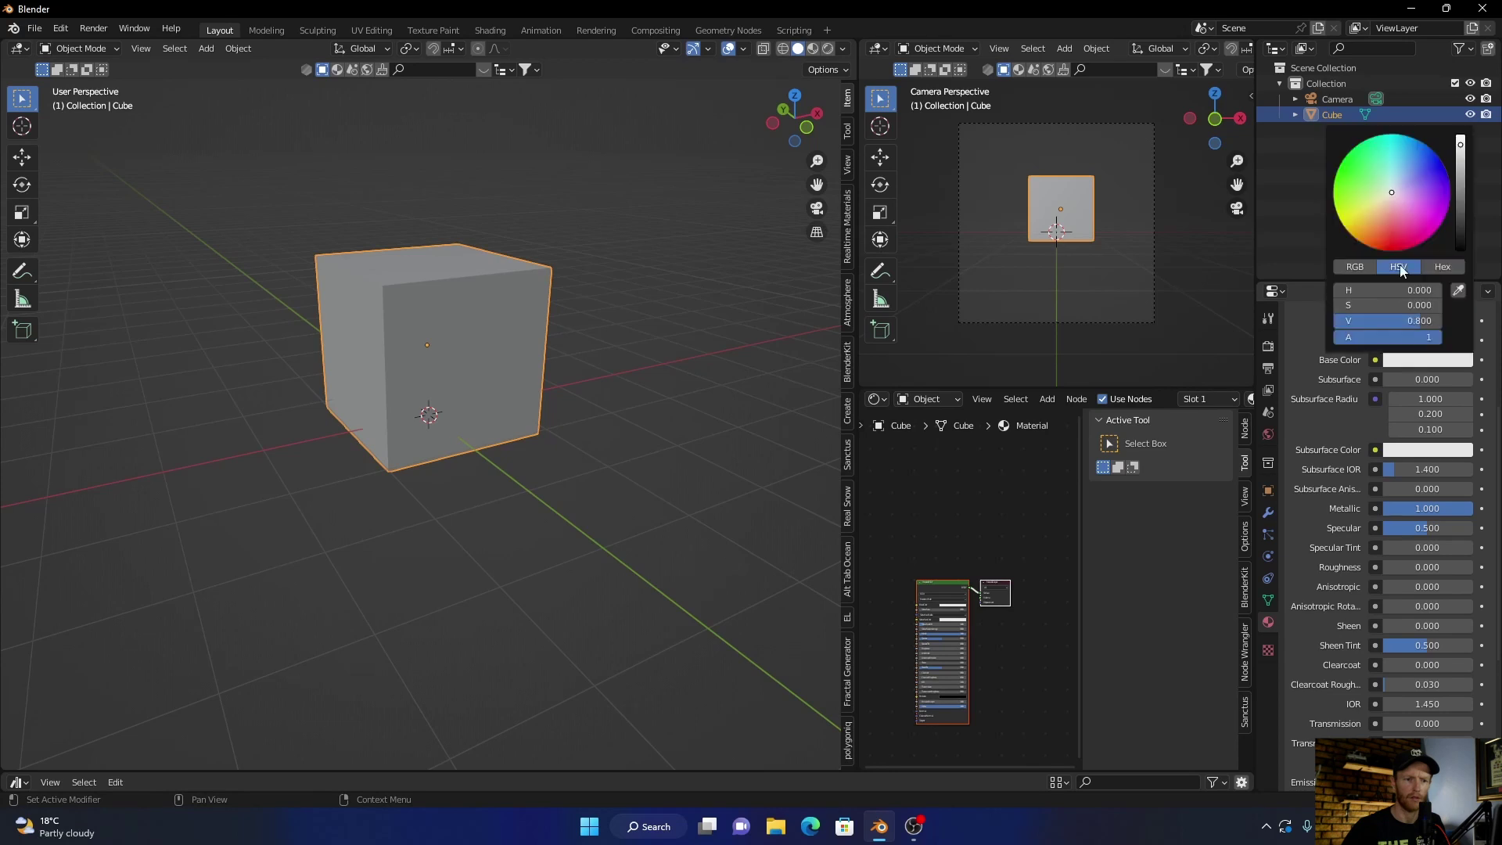
left_click(1383, 228)
left_click(828, 49)
mouse_move(365, 538)
middle_mouse_down()
mouse_move(468, 589)
mouse_move(400, 555)
mouse_move(413, 531)
middle_mouse_up()
Deselect and reselect the cube while the rendered view refines its reflections
left_click(419, 553)
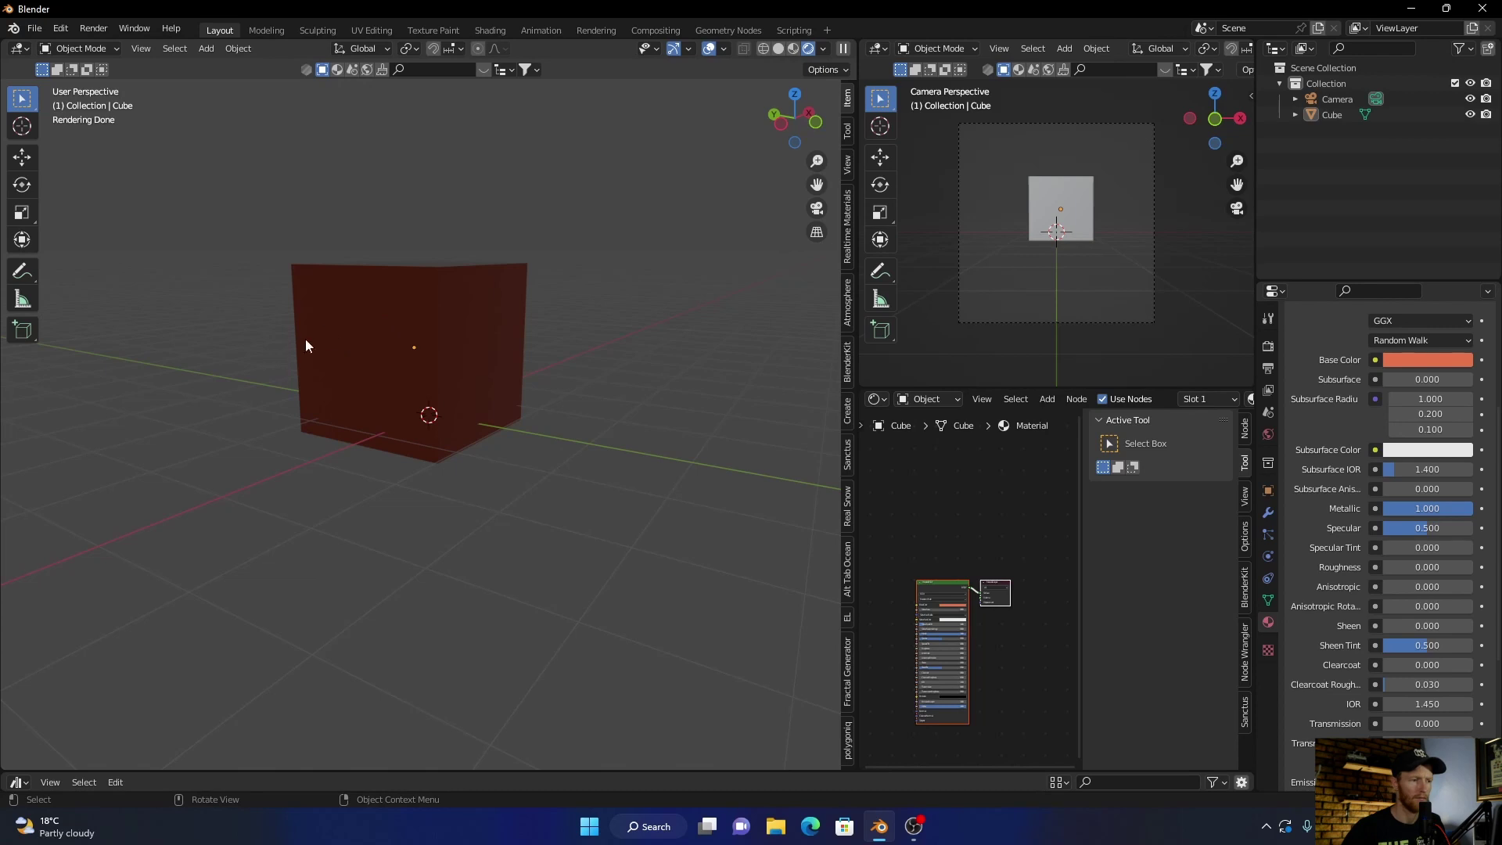
left_click(403, 329)
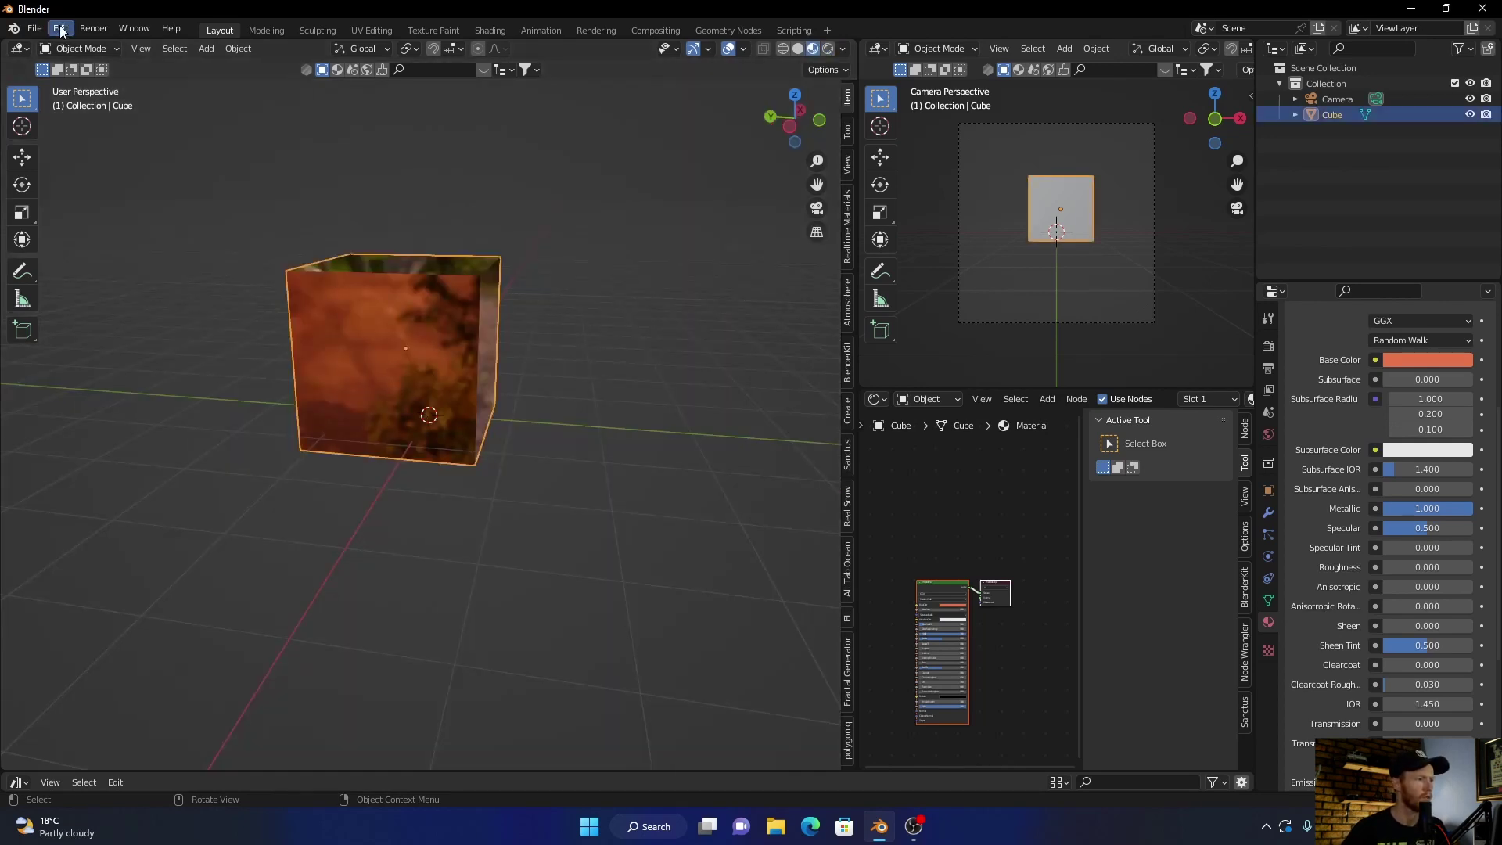
Open Blender's Preferences from the Edit menu to view the File Paths settings
left_click(60, 30)
left_click(125, 251)
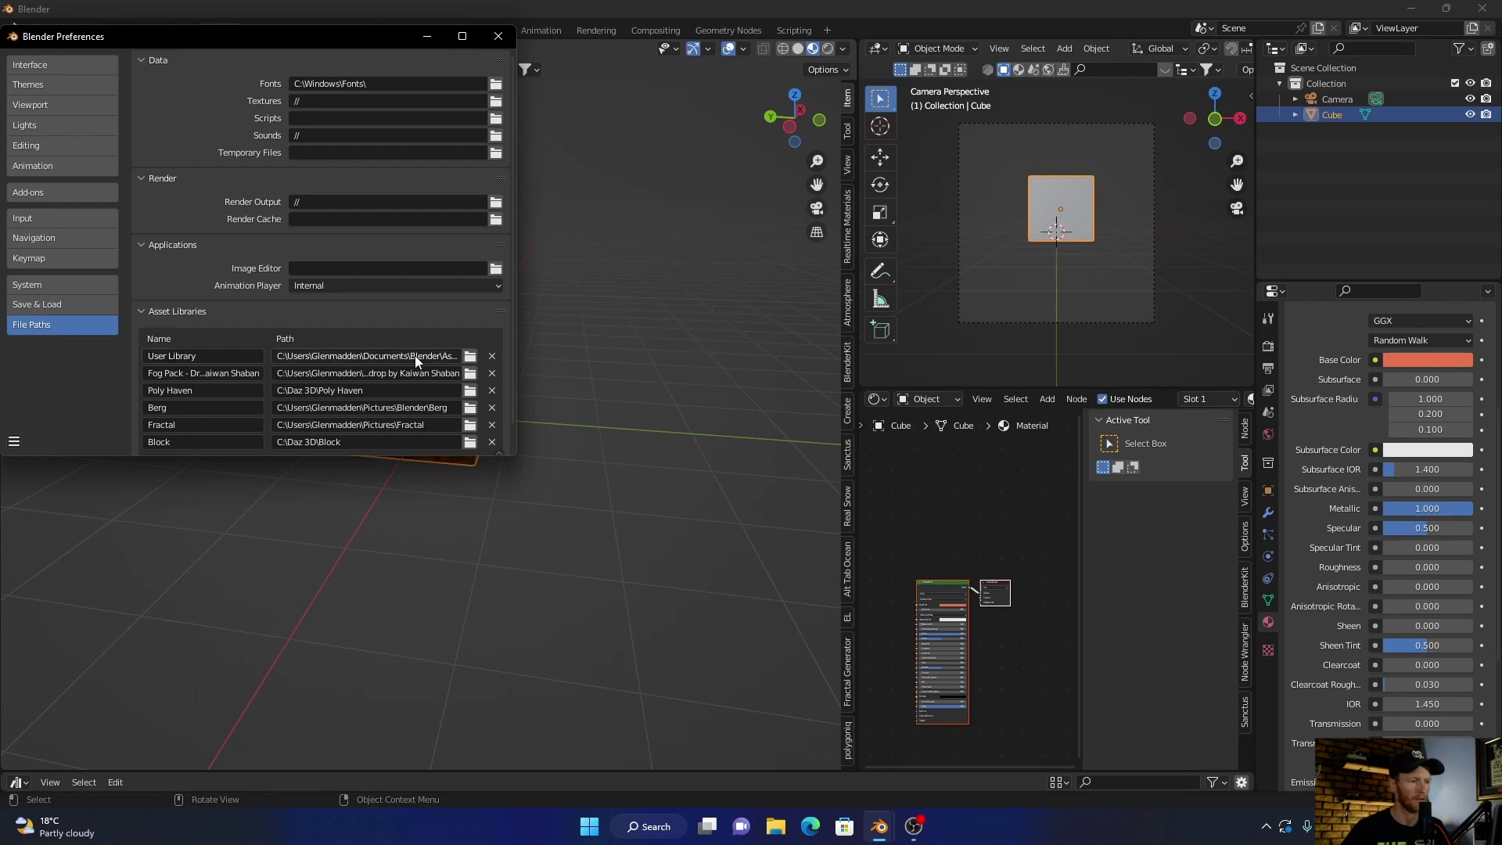
Create a new folder C:\User Library\ and set it as the User Library asset path
left_click(470, 356)
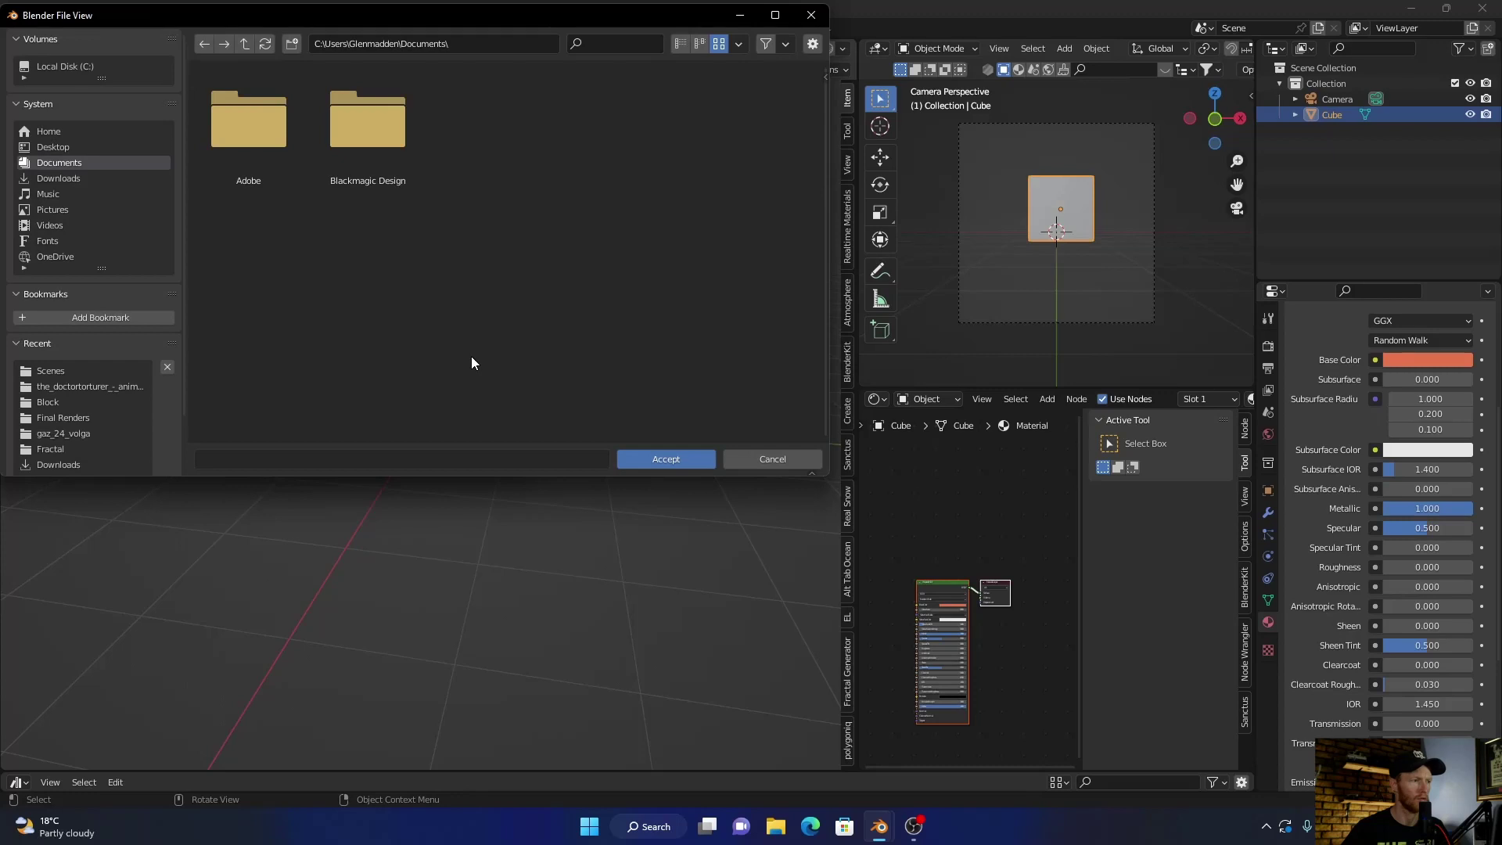
left_click(70, 66)
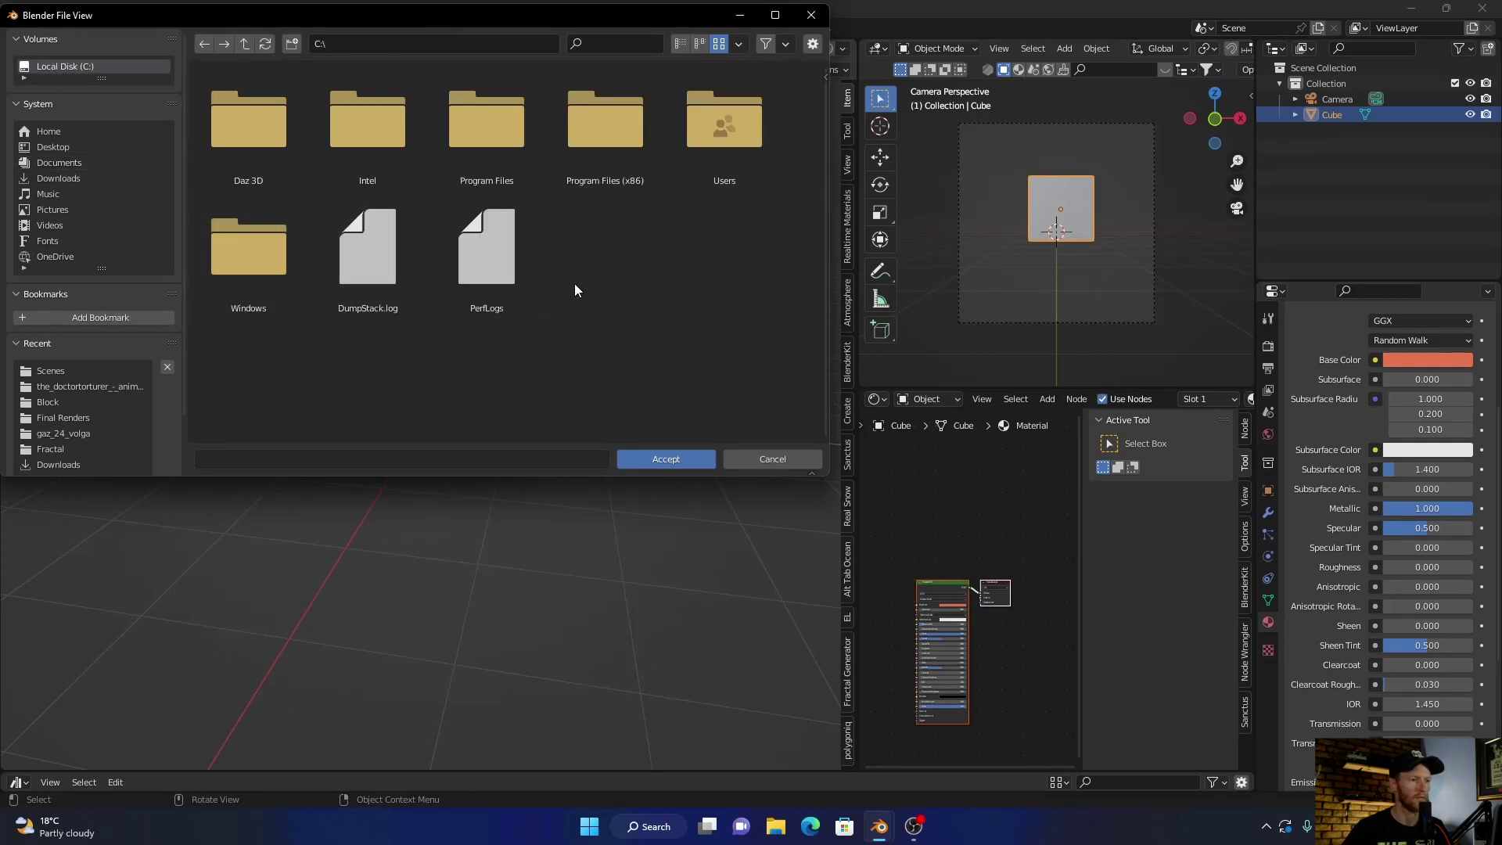
right_click(579, 260)
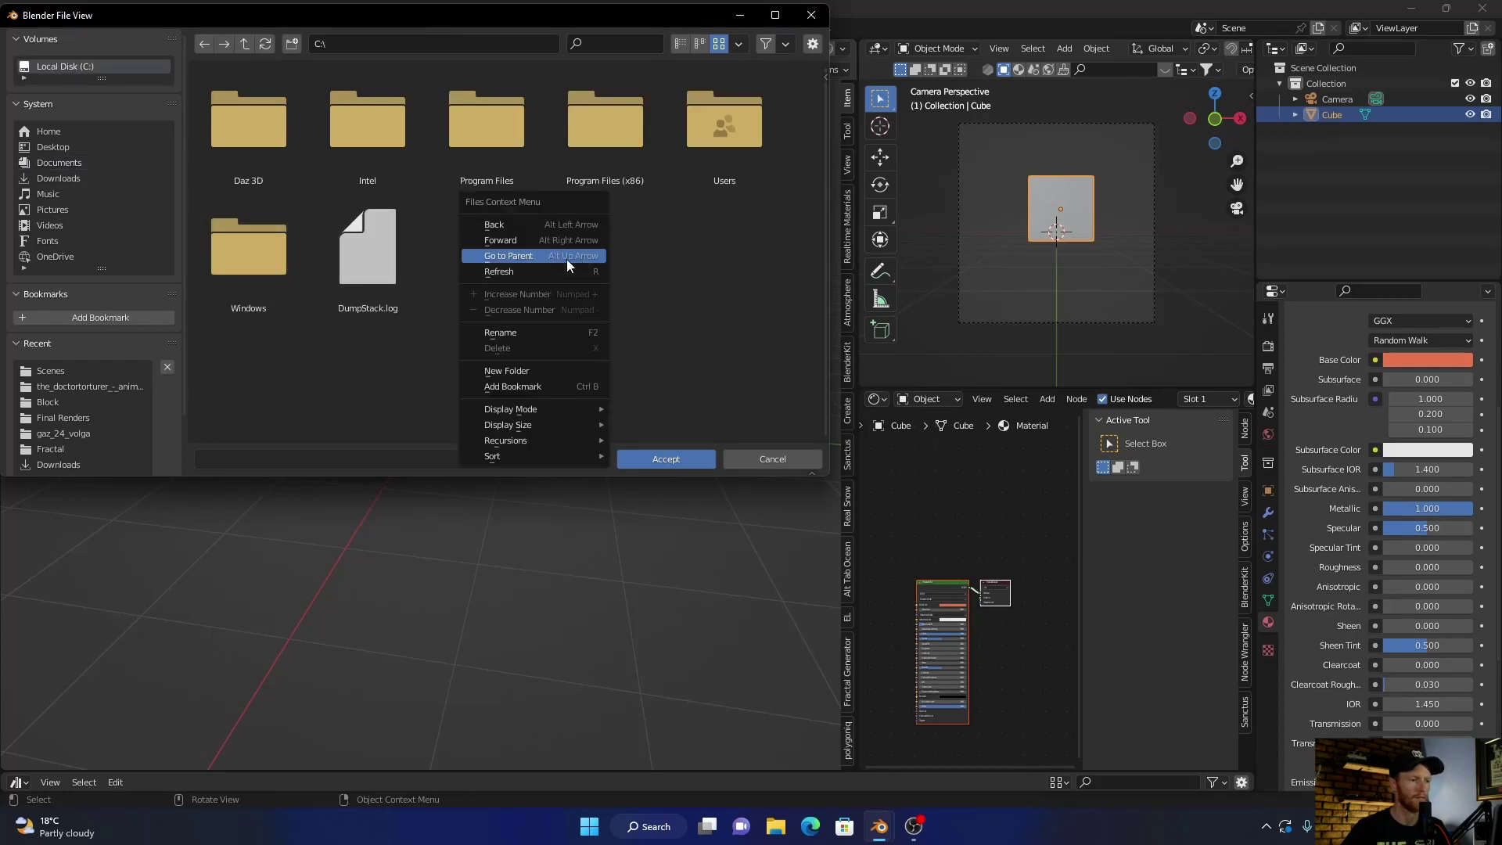
left_click(528, 370)
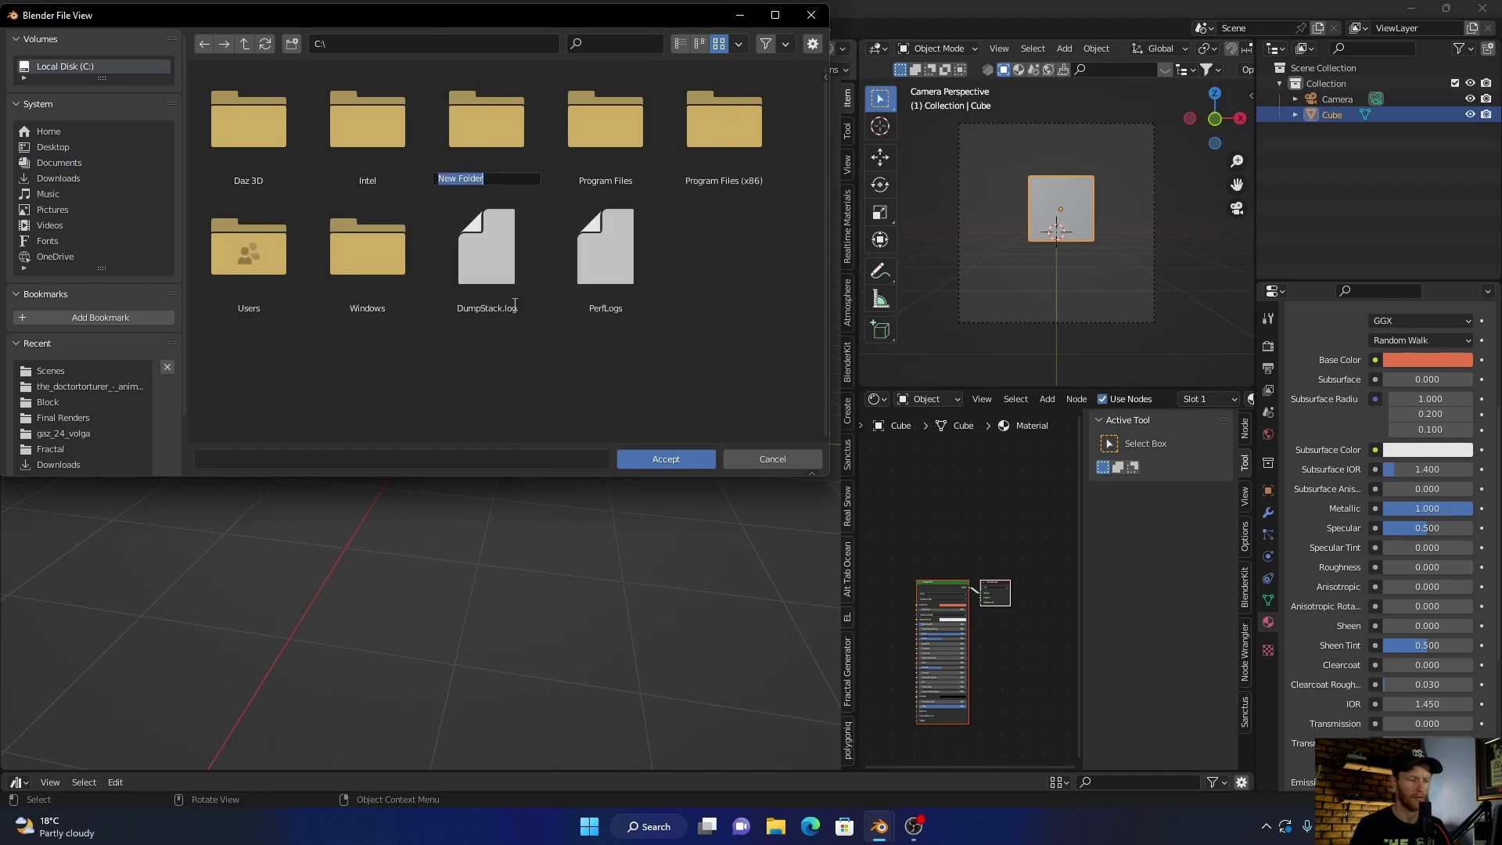
key("BackSpace")
type("User Library")
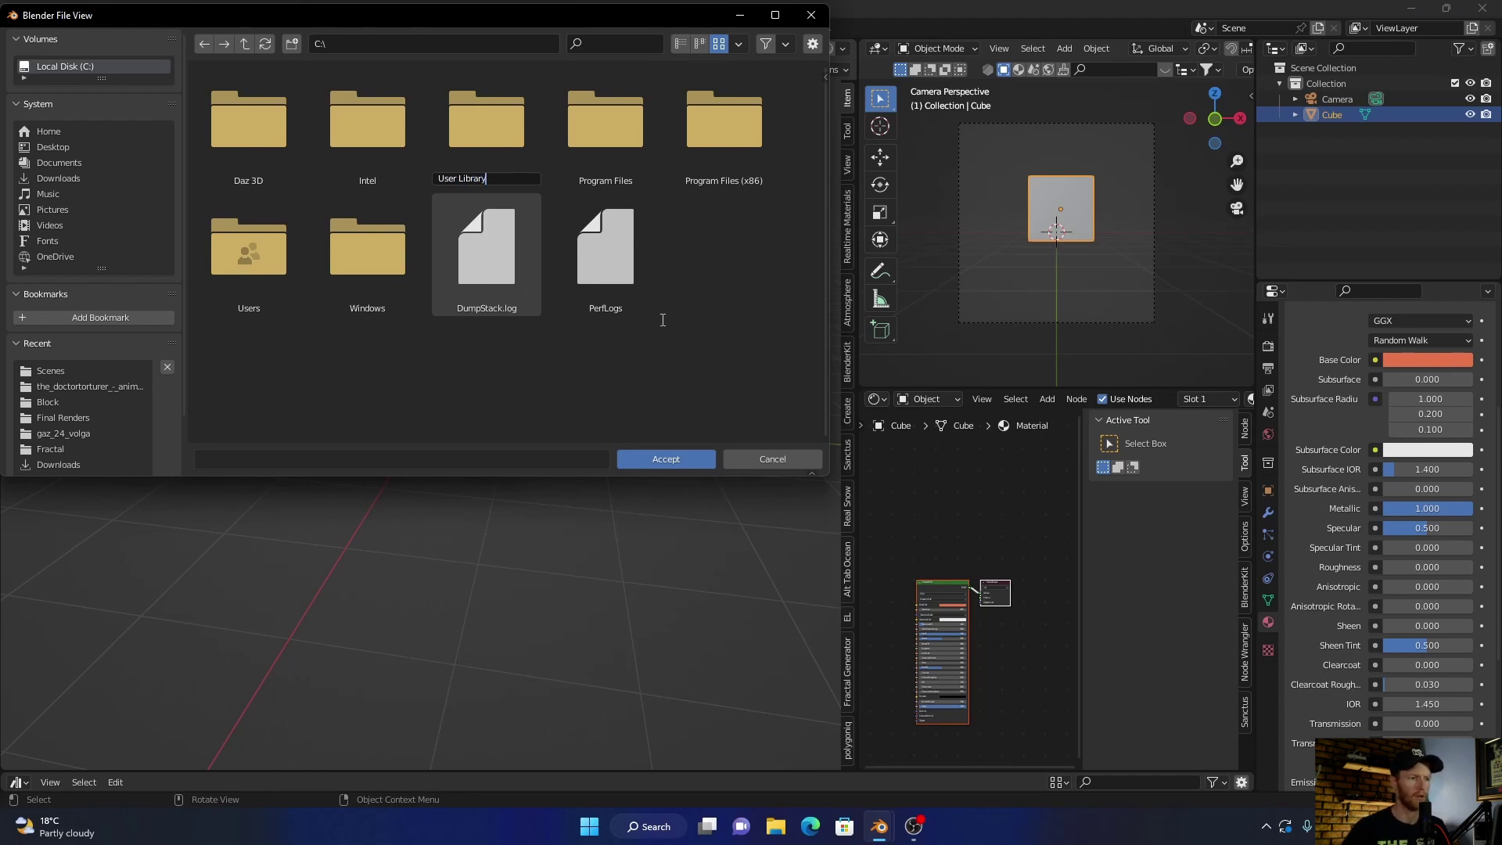
key("Return")
left_click(659, 459)
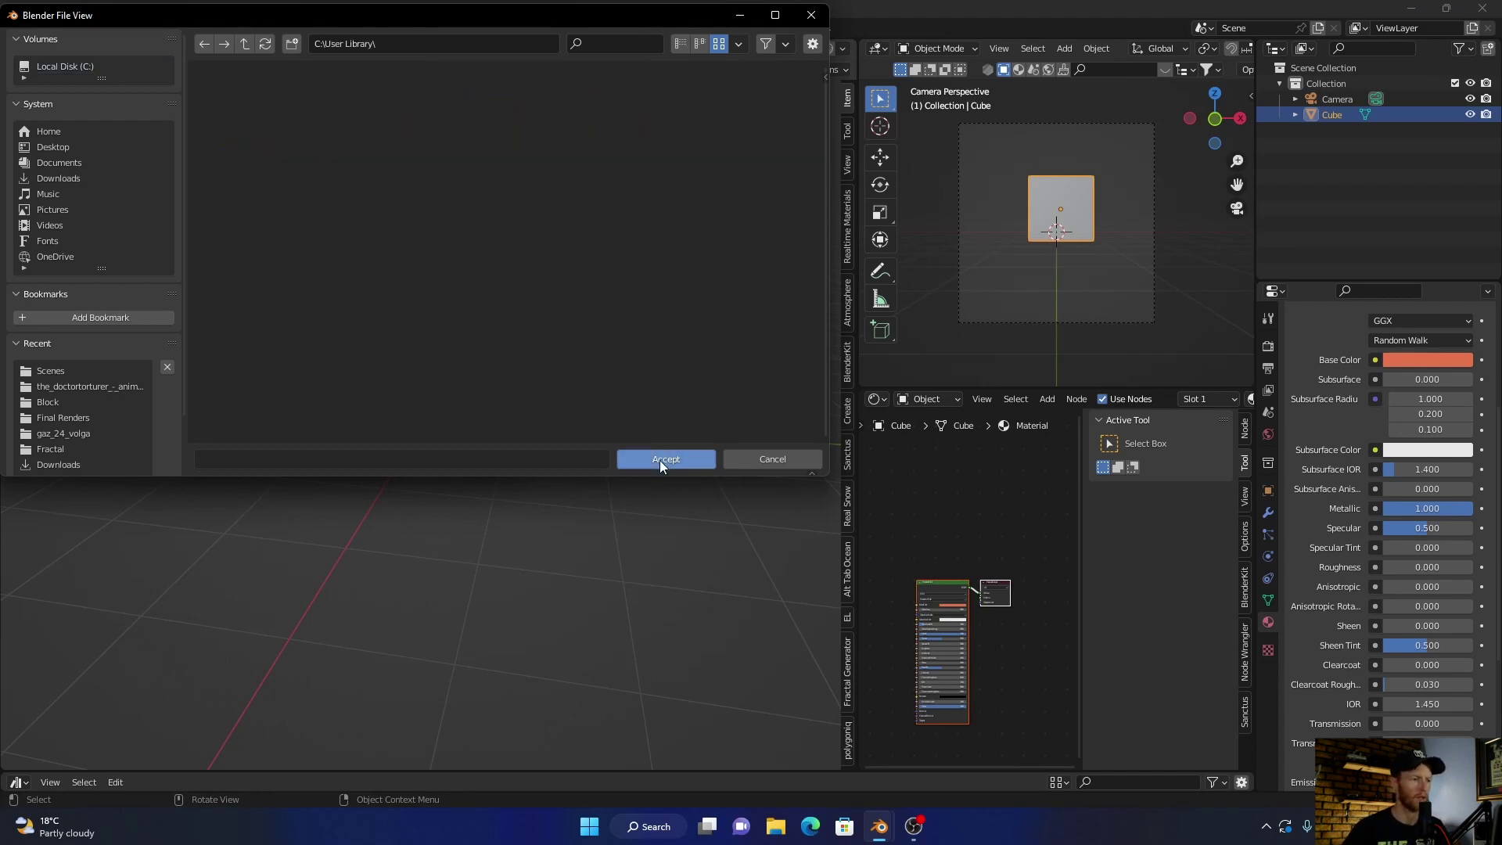
left_click(660, 458)
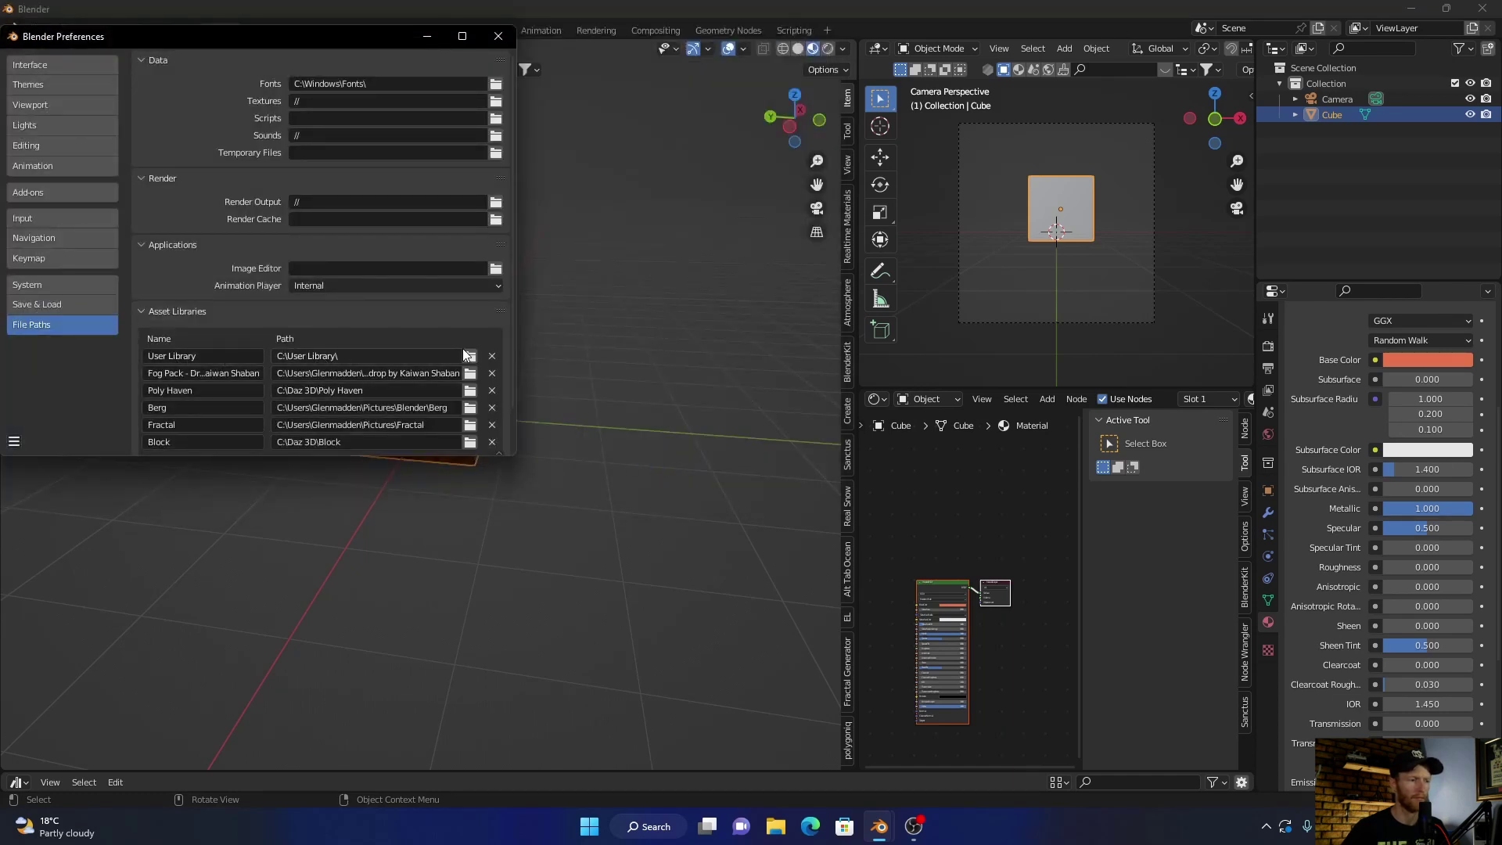
Save the preferences and close the Preferences window
left_click(14, 442)
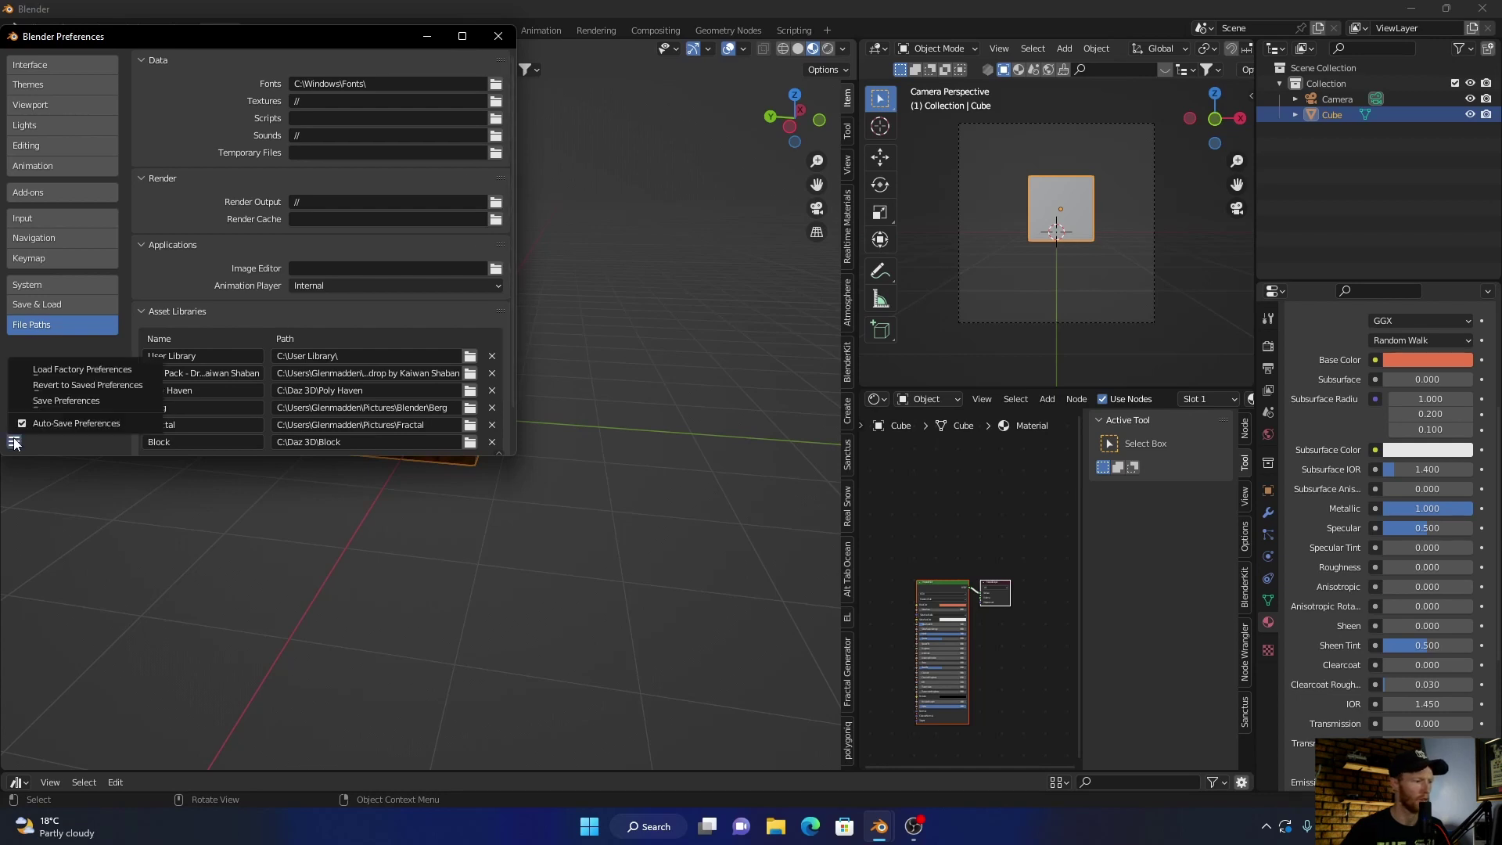
left_click(77, 398)
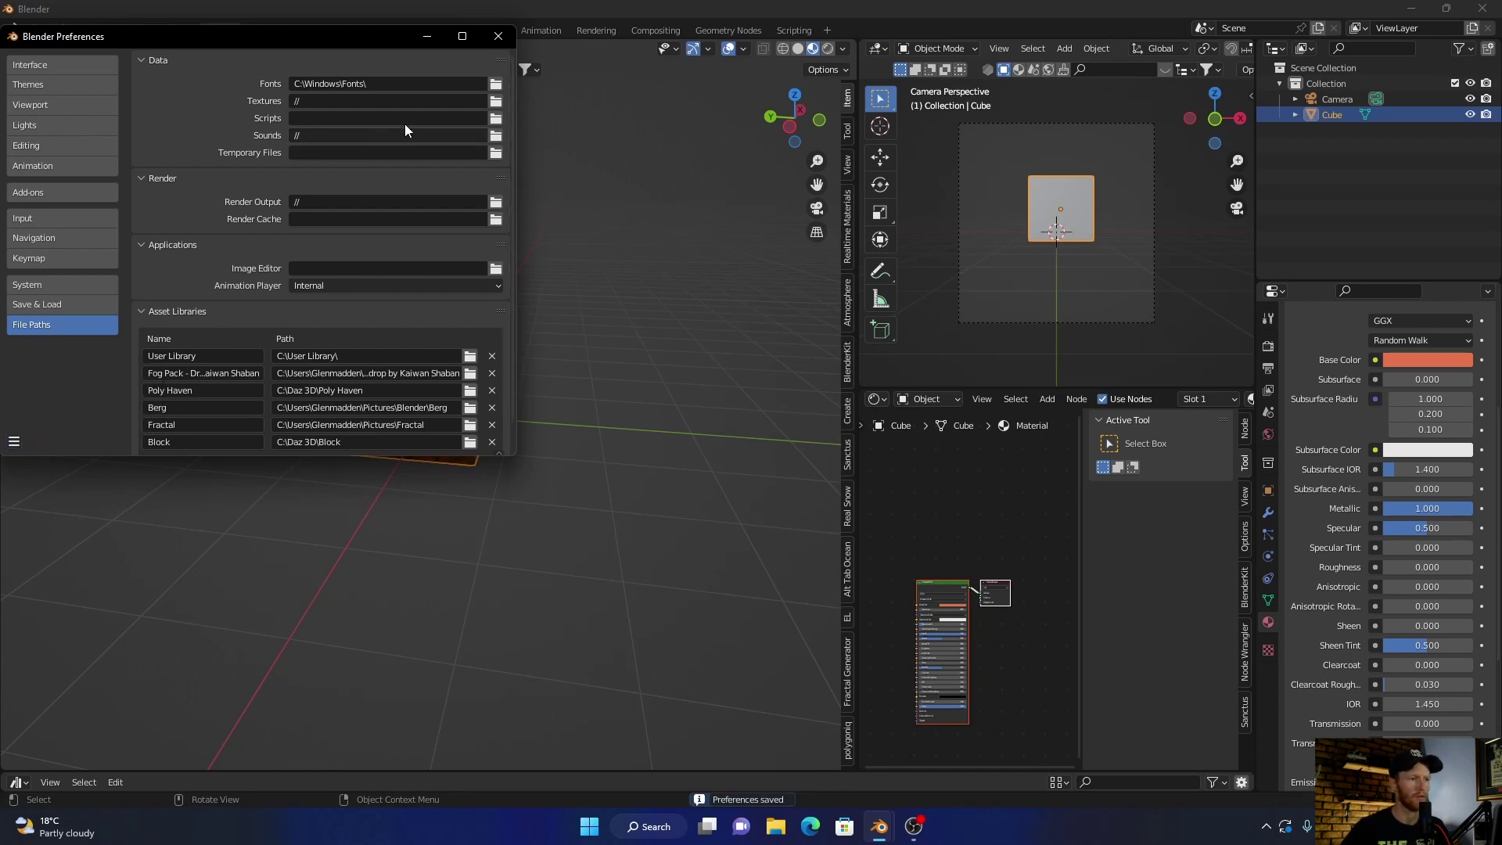
left_click(499, 36)
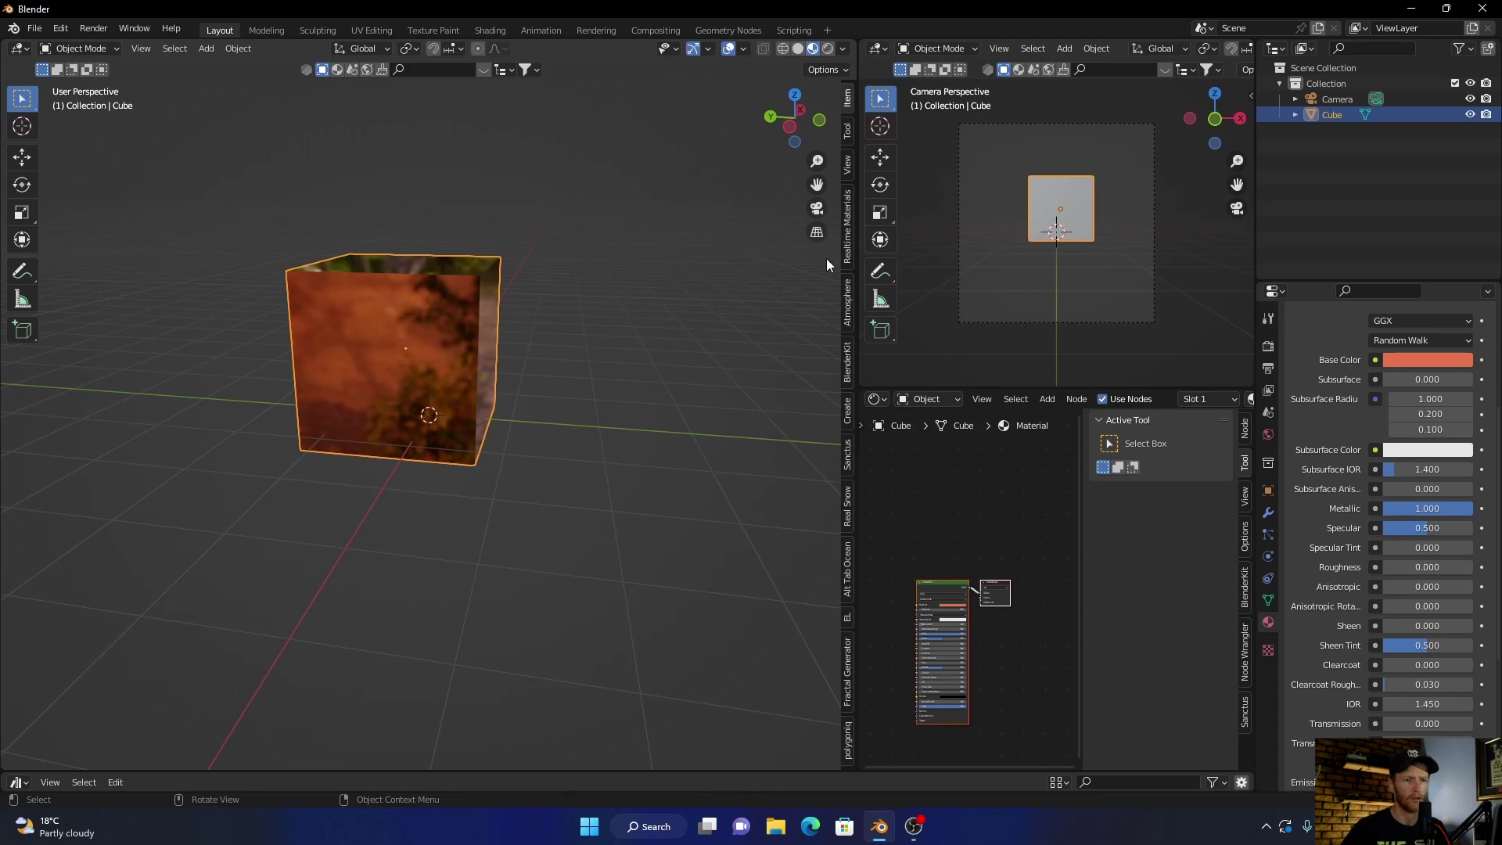
Mark the Cube as an asset via Object > Asset > Mark as Asset and enlarge the Asset Browser
right_click(1336, 116)
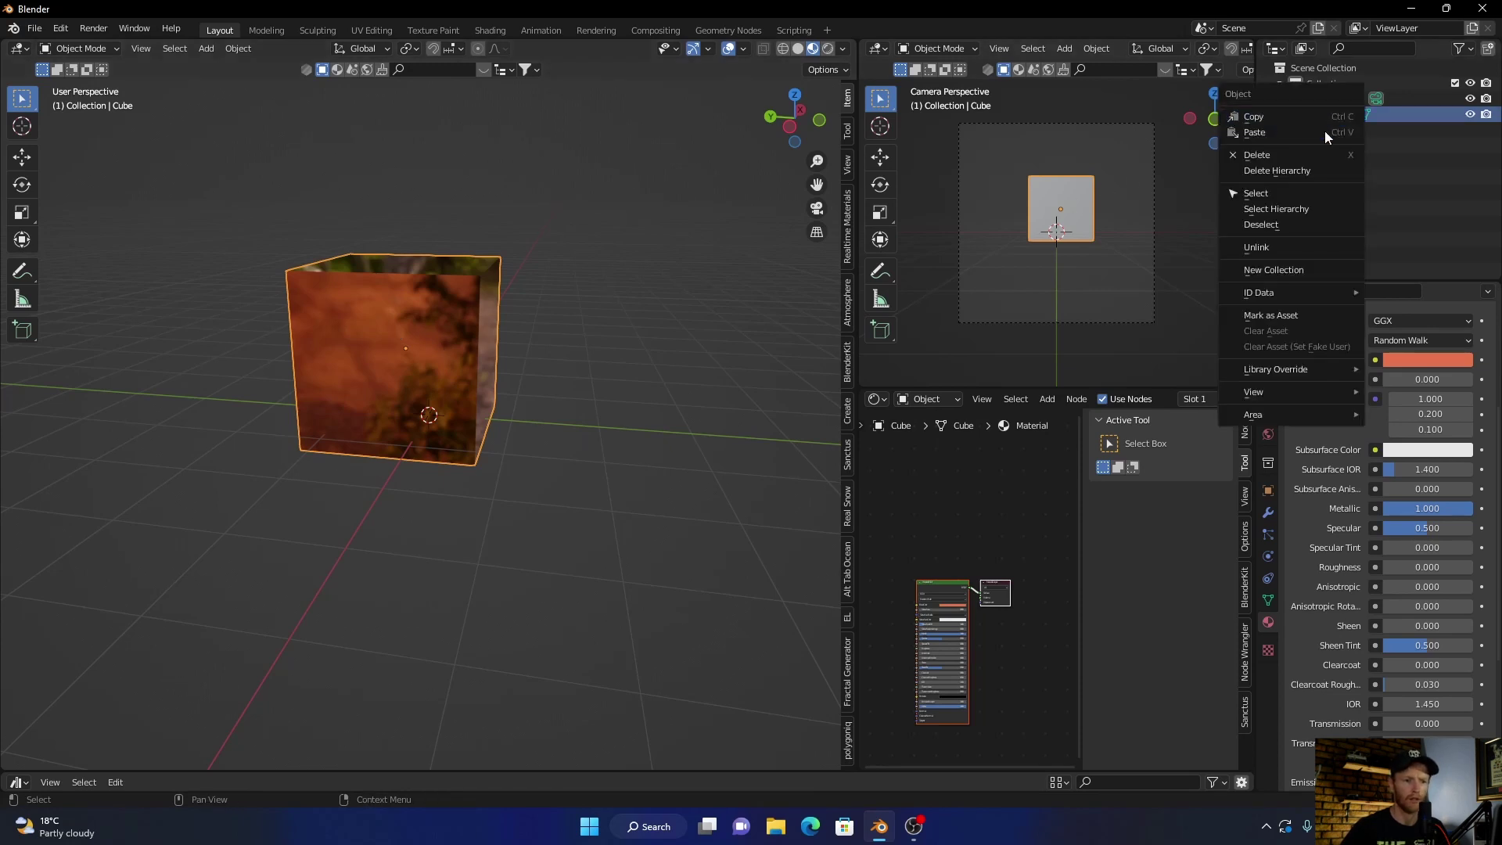
left_click(1274, 316)
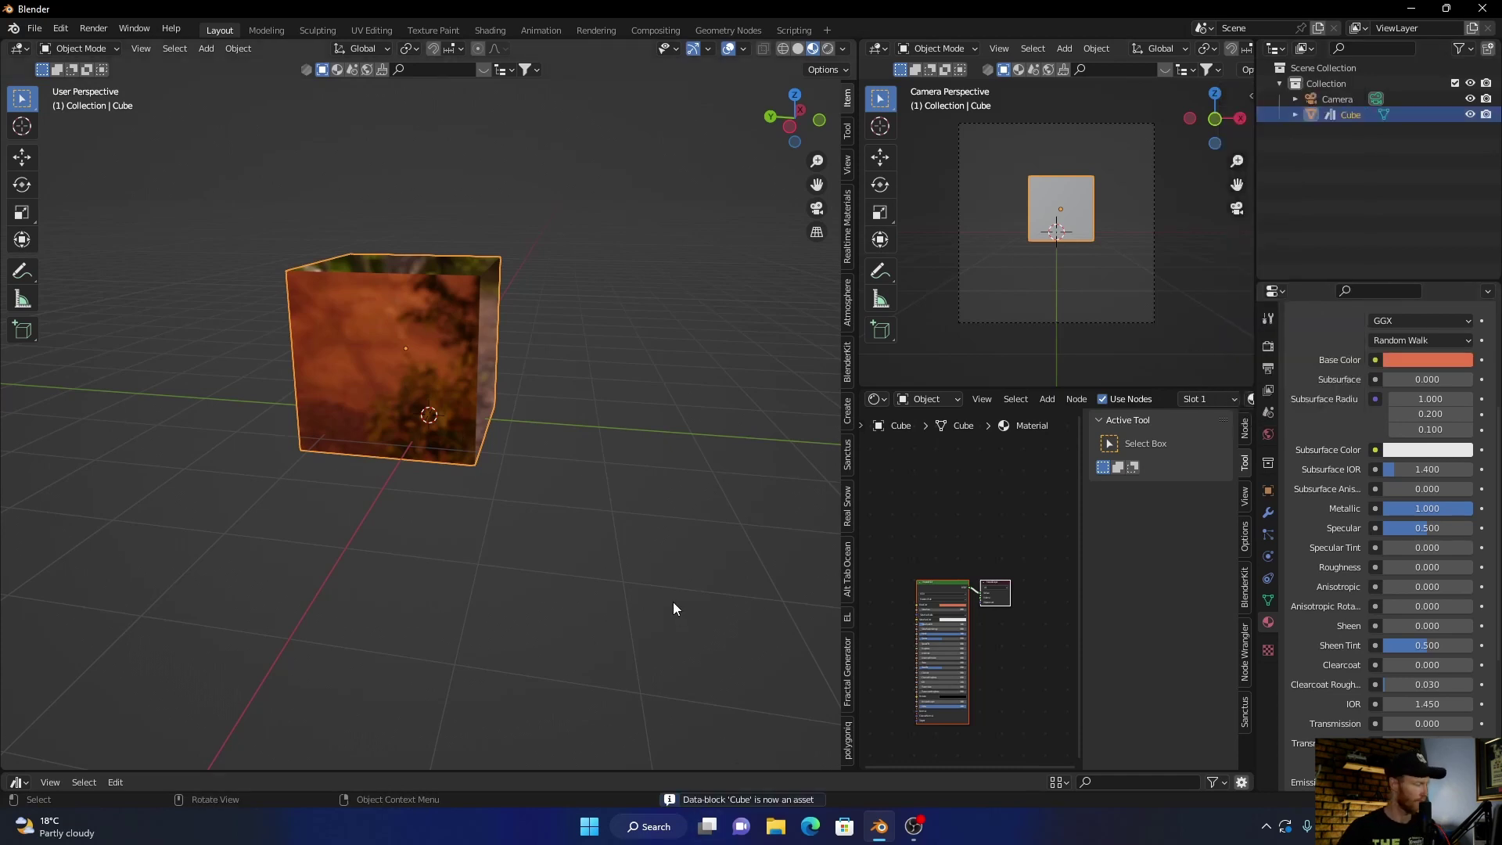
left_click(238, 50)
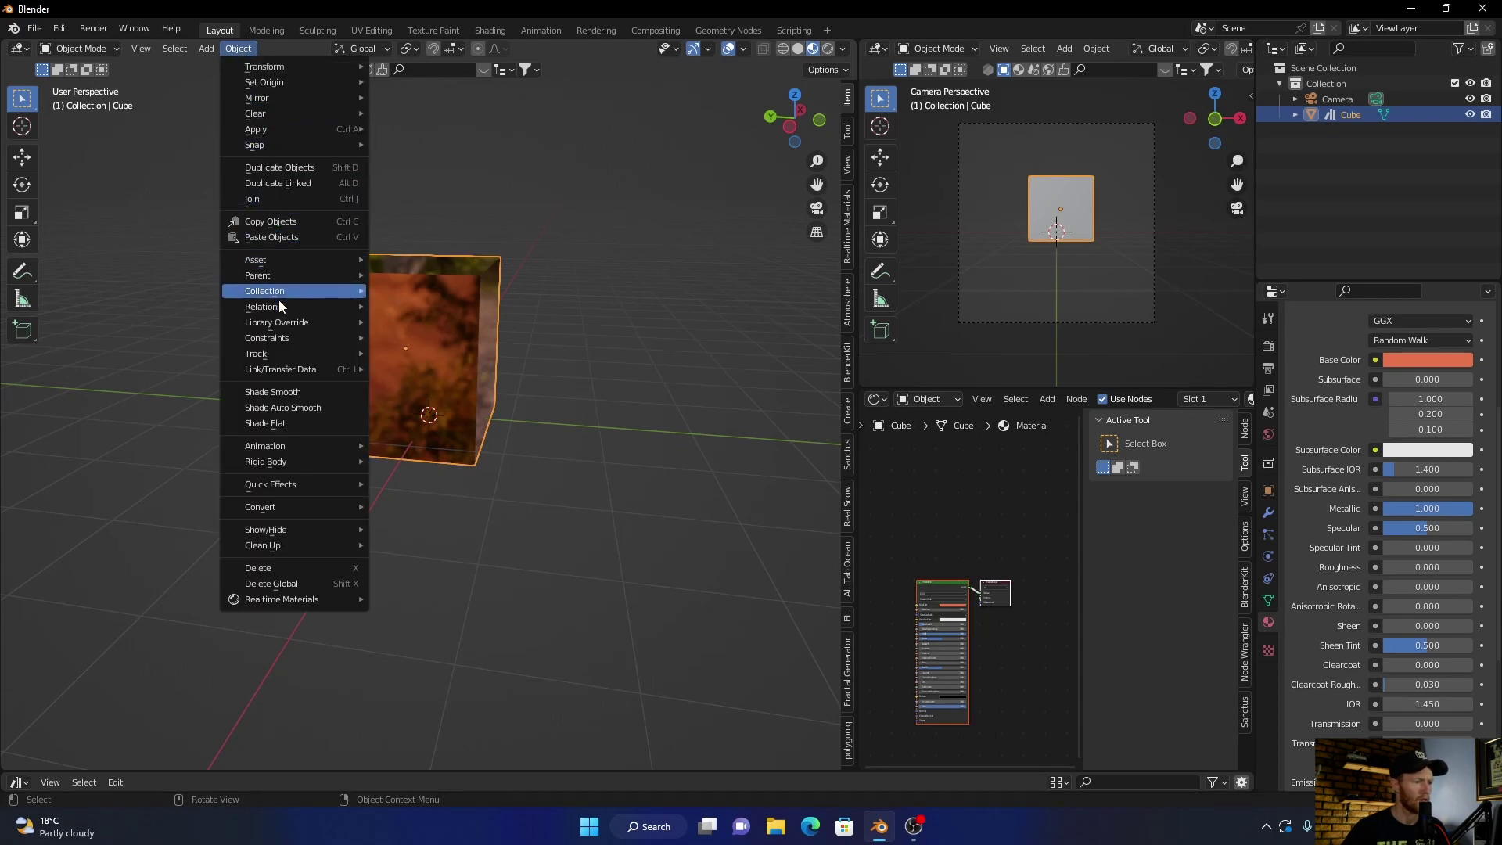
mouse_move(289, 445)
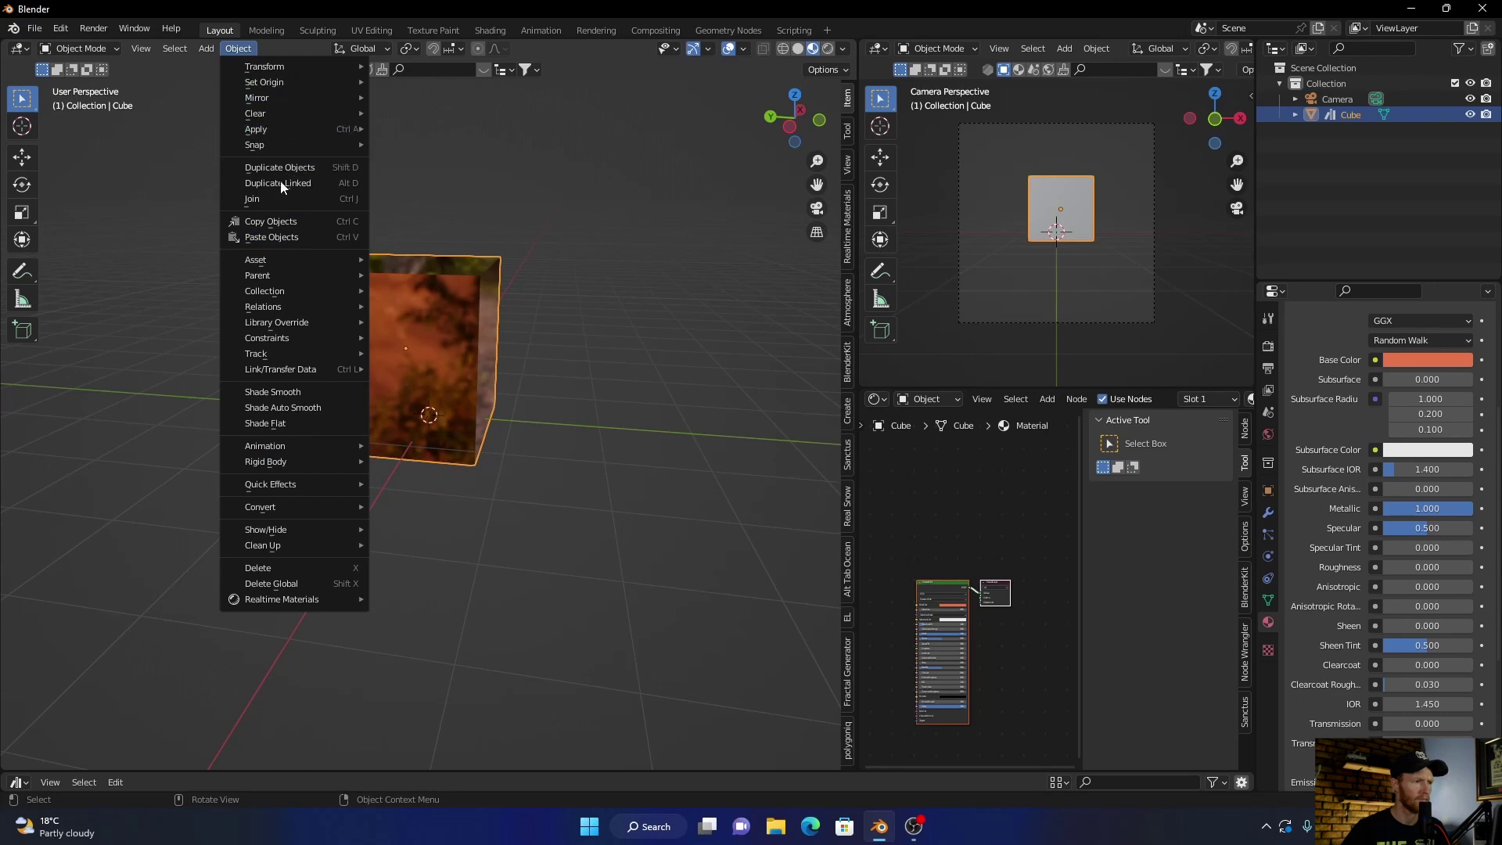
mouse_move(279, 260)
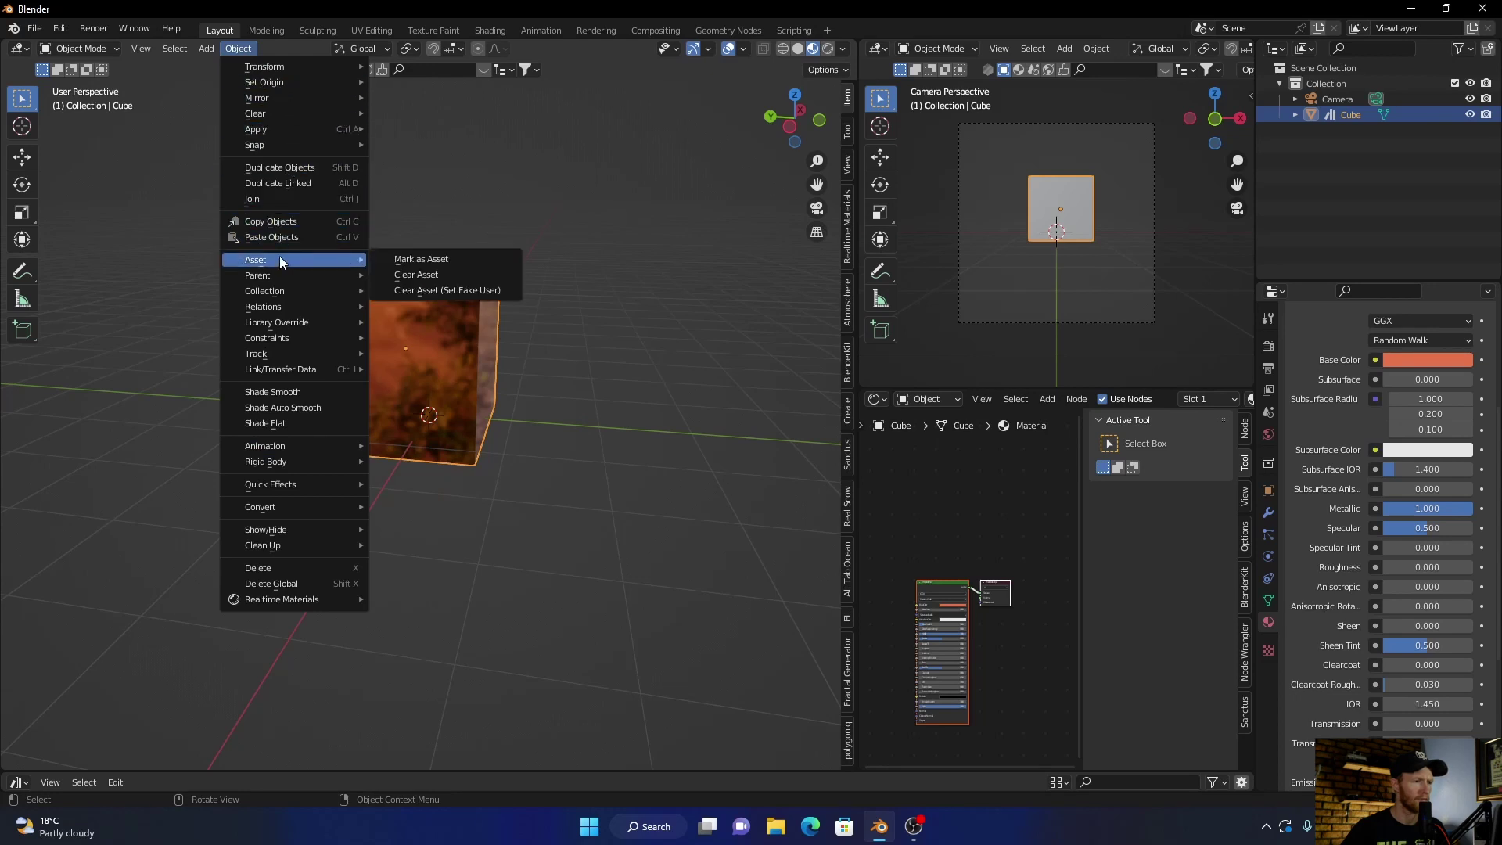
left_click(413, 259)
left_click_drag(167, 774, 167, 467)
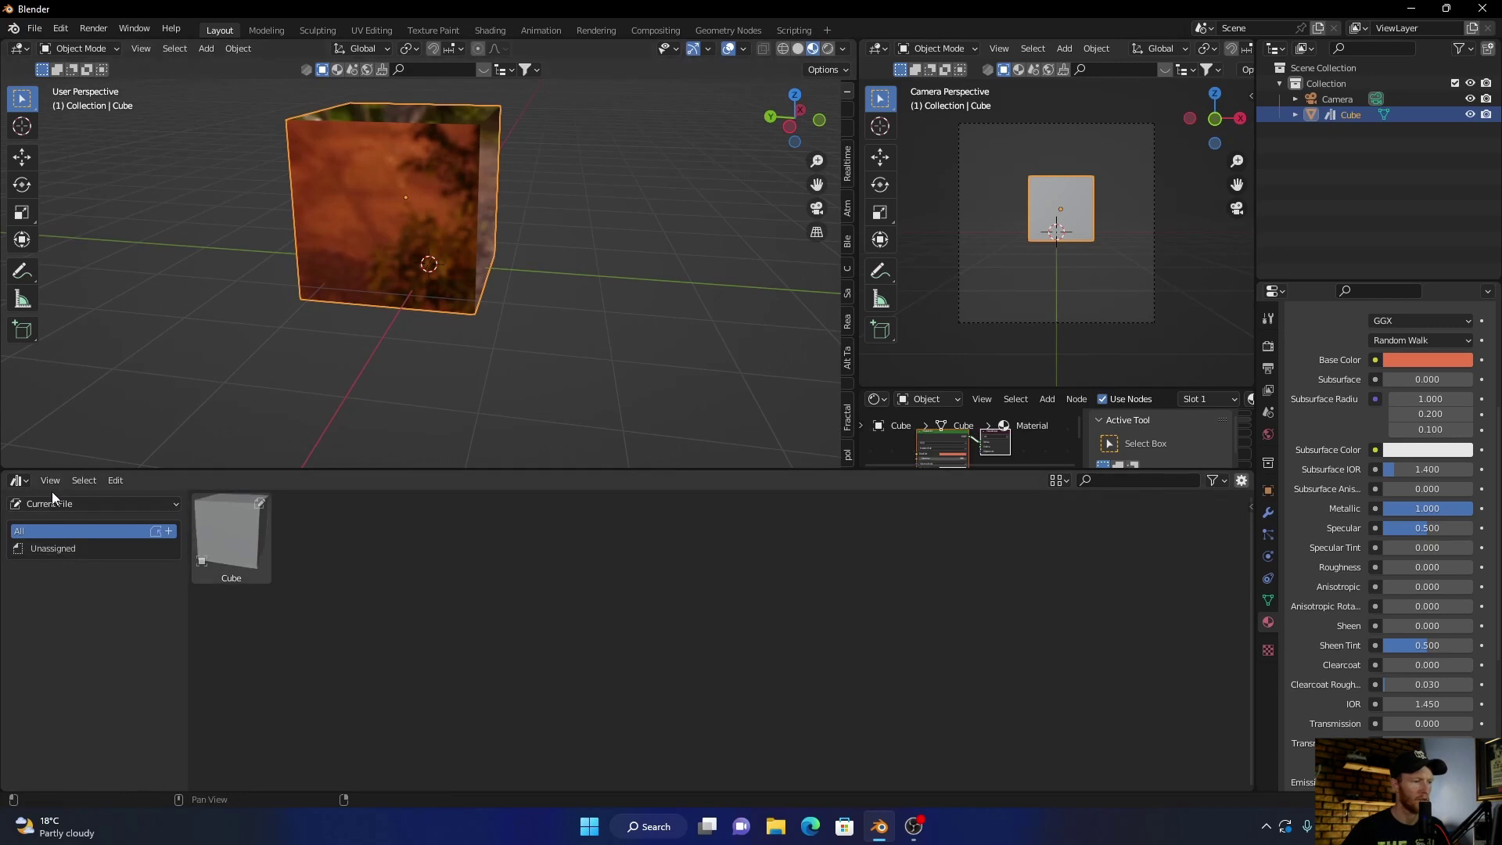
Keep the bottom editor as Asset Browser and rename the Cube object to 'Cool Cube'
left_click(18, 481)
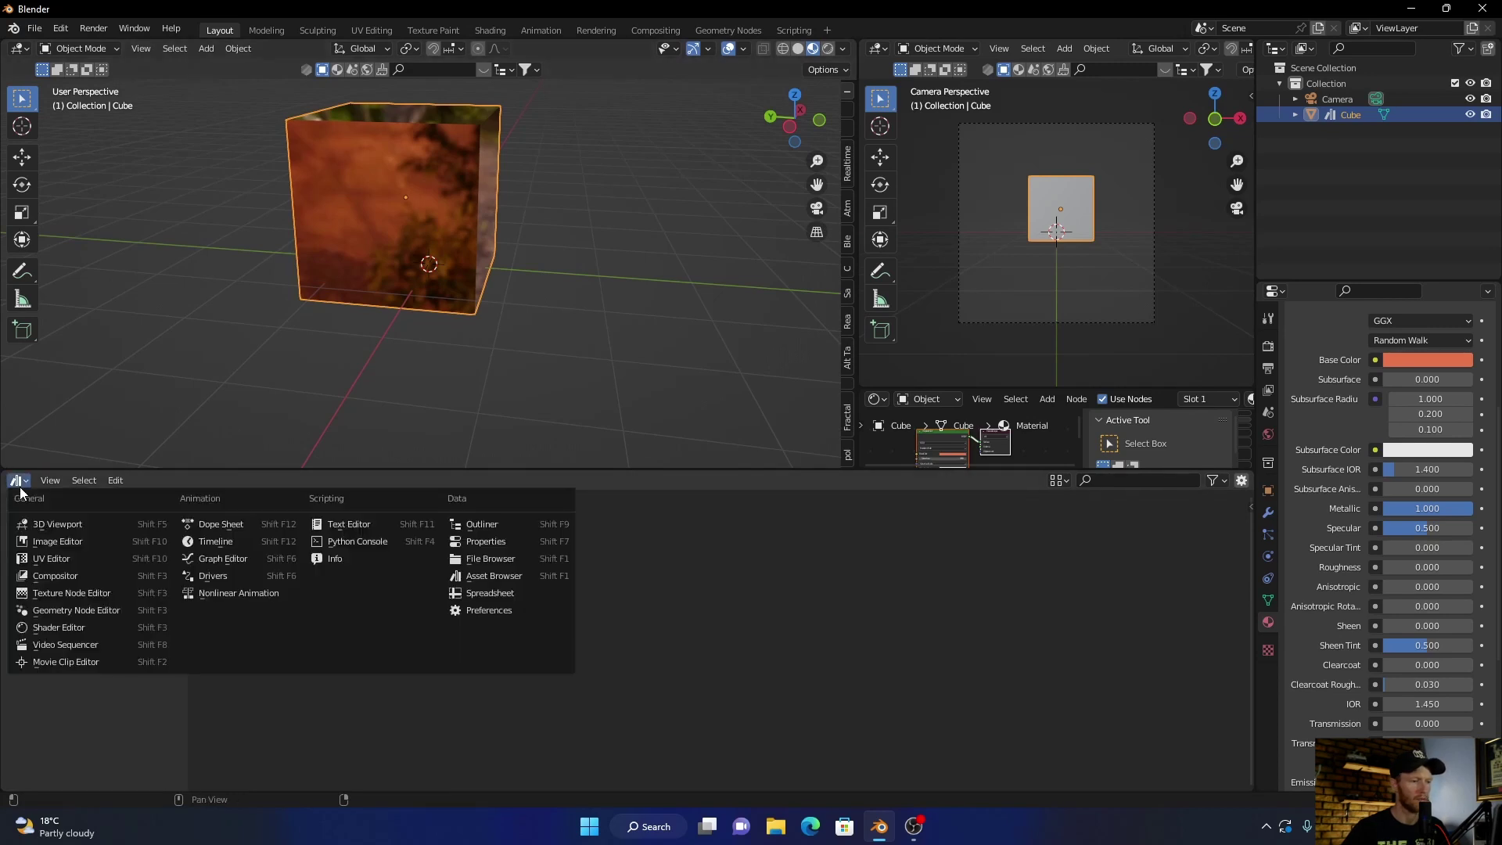
left_click(494, 576)
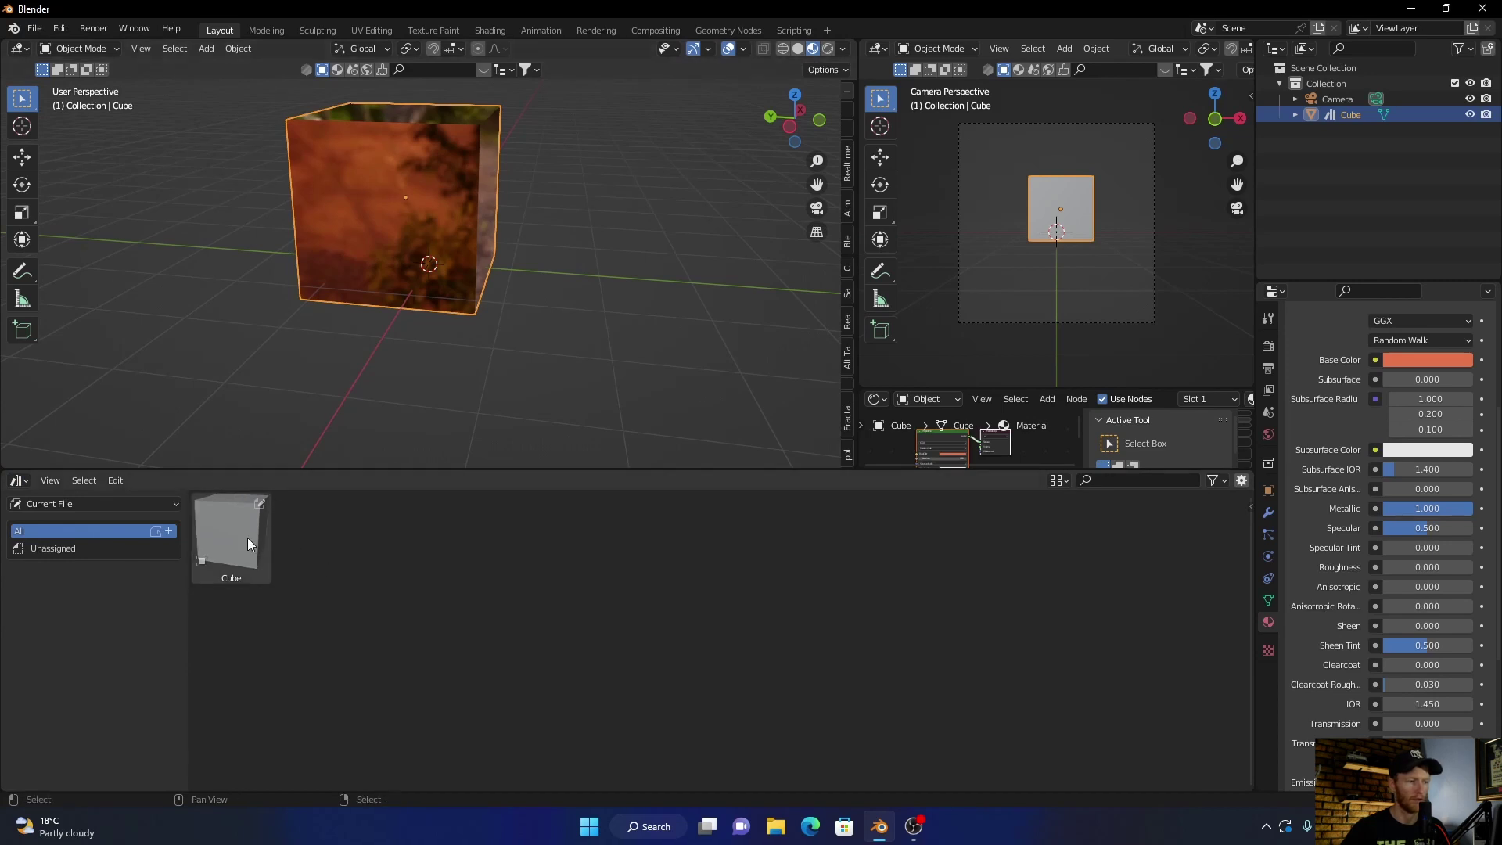
double_click(1358, 114)
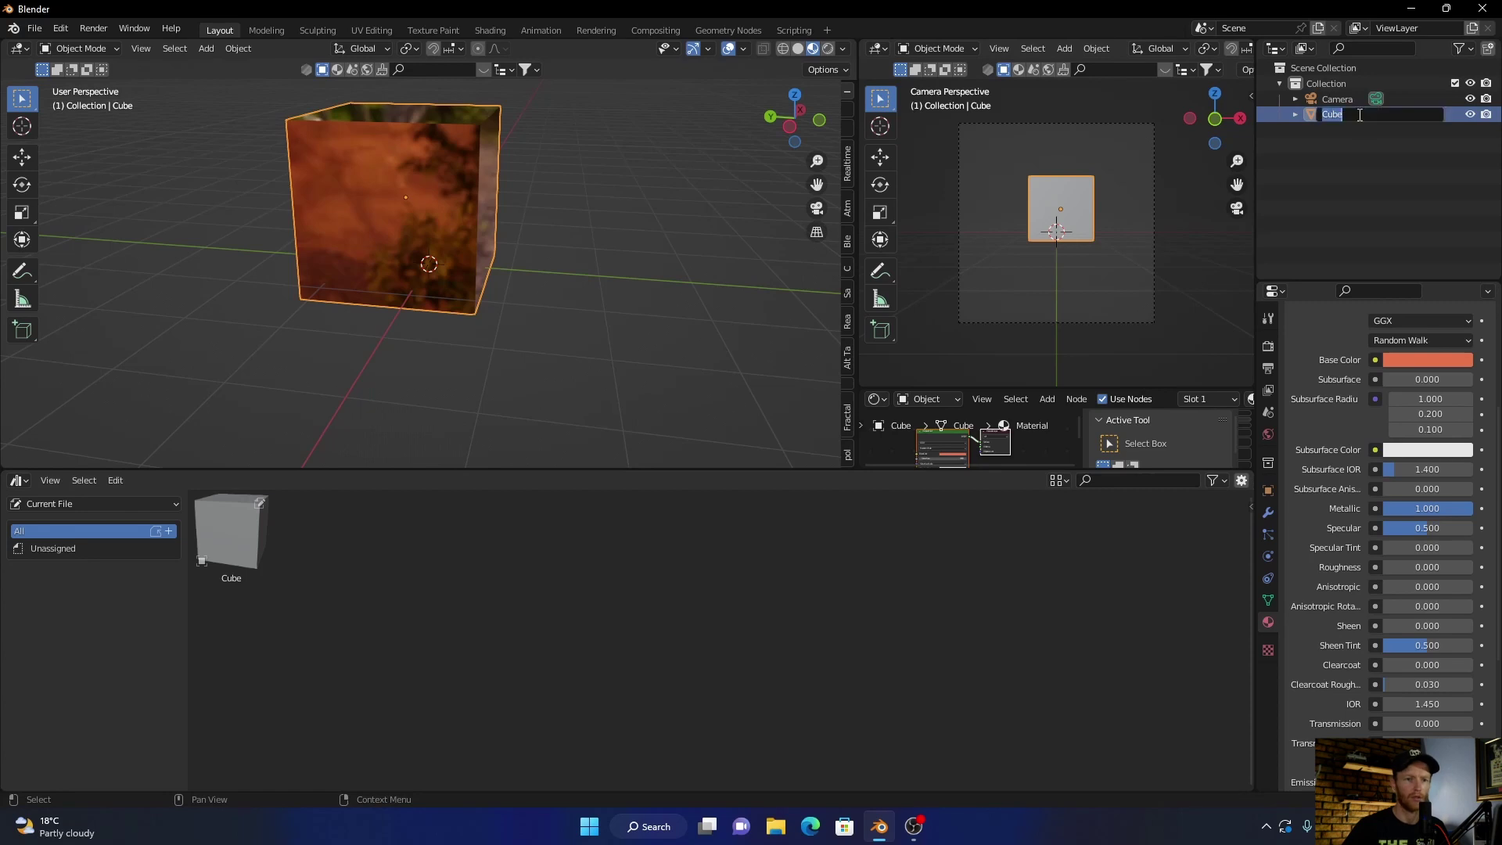
key("BackSpace")
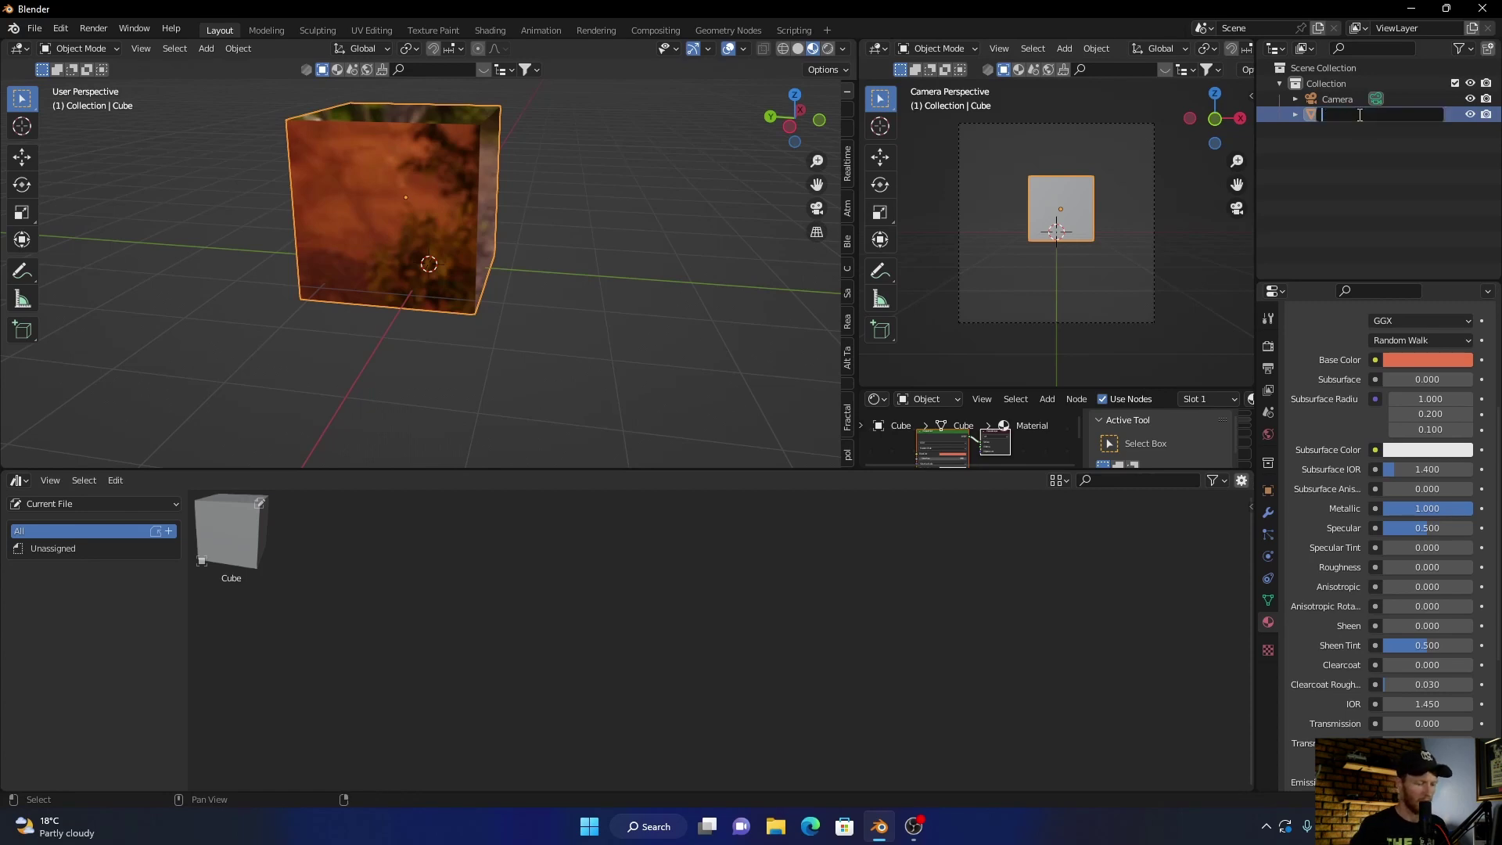
type("Cool Cube")
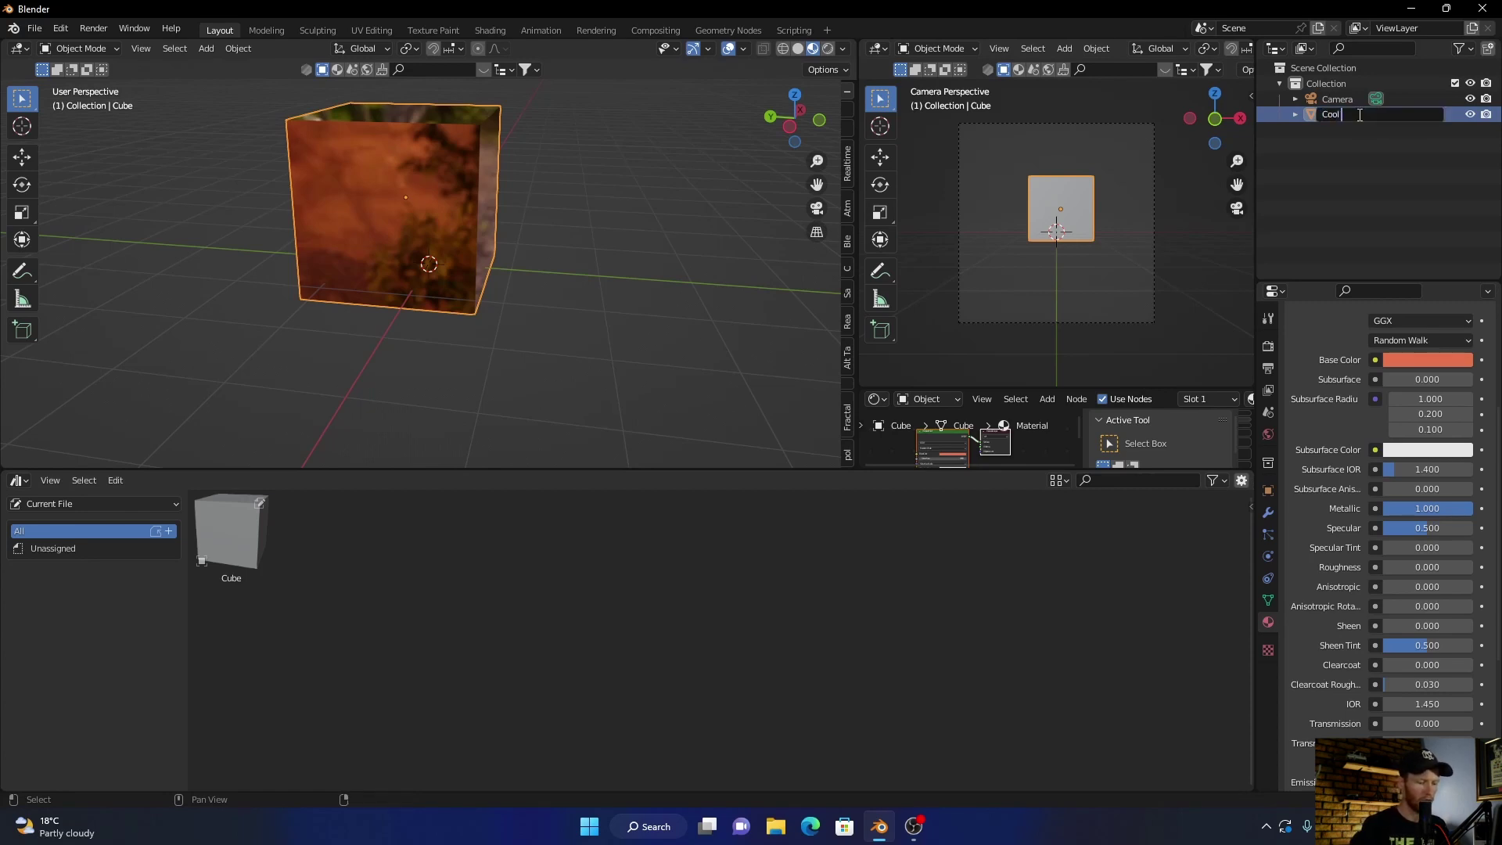
key("Return")
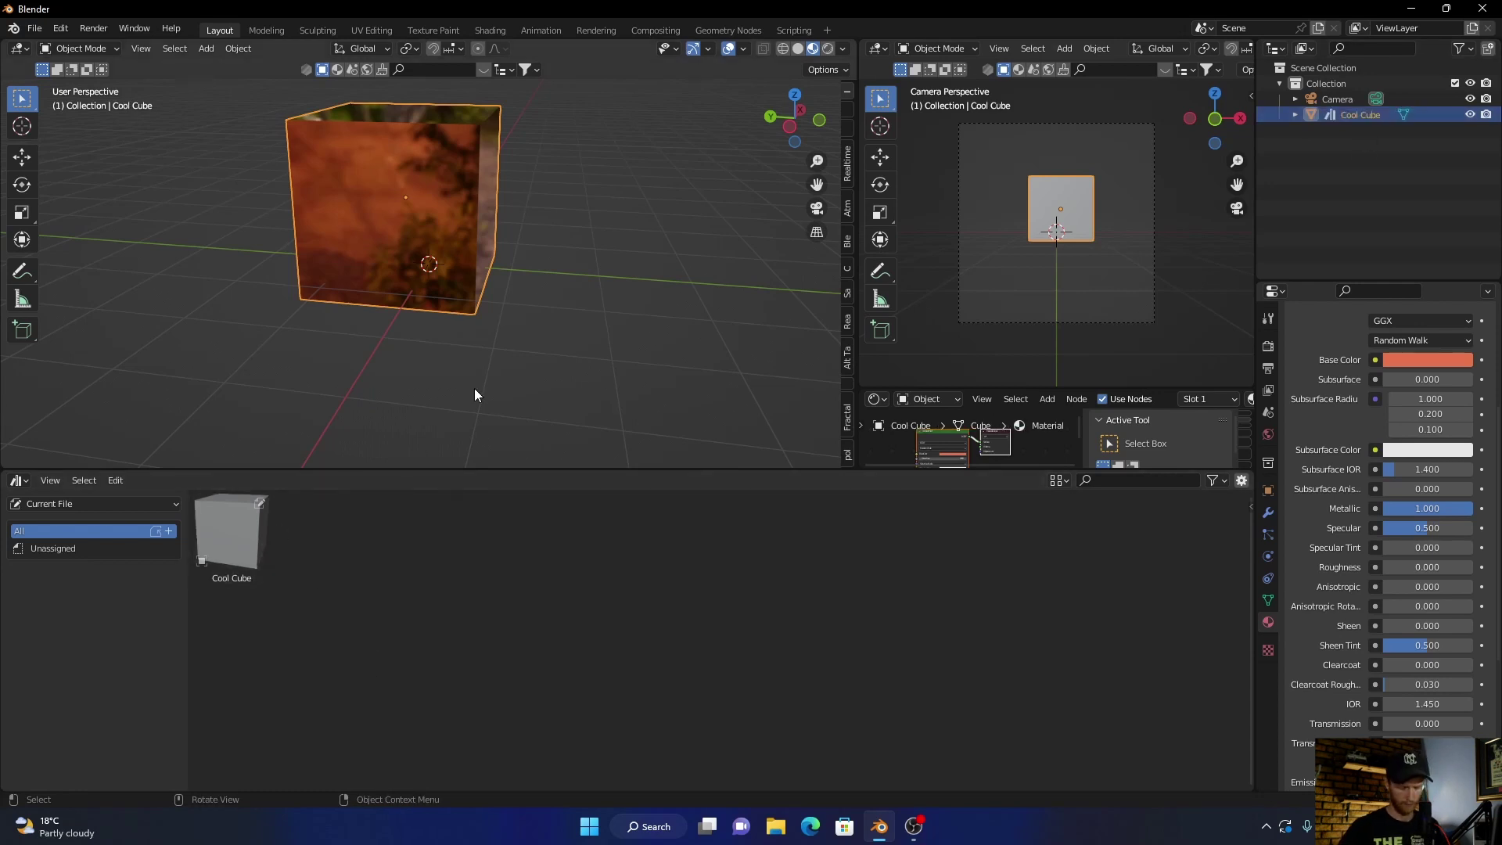
scroll(474, 388, "down", 2)
Drag Cool Cube from the Asset Browser into the viewport, creating Cool Cube.001 beside it
left_click_drag(234, 530, 579, 313)
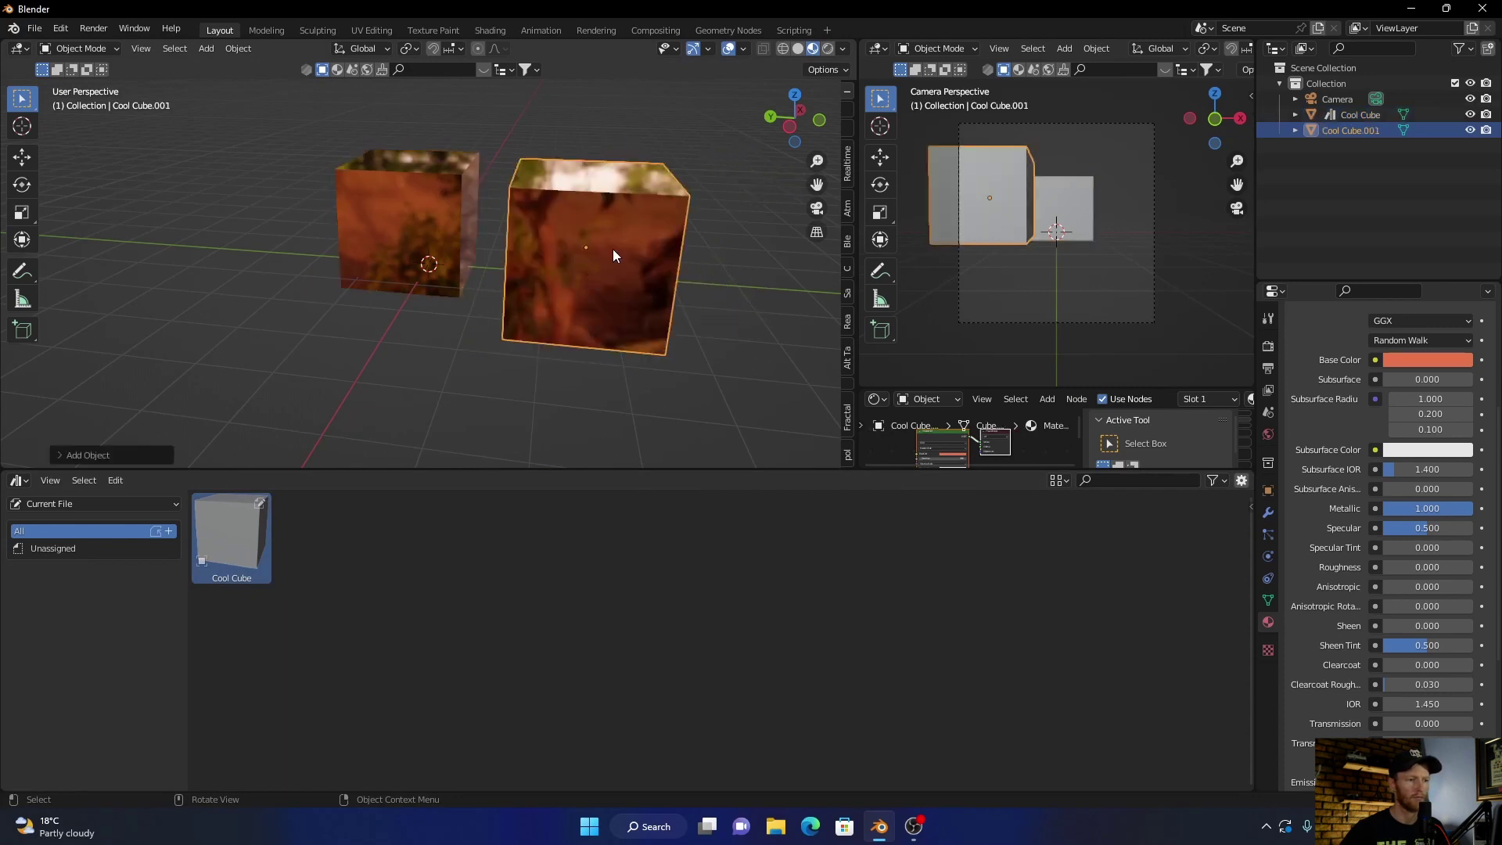
mouse_move(323, 377)
middle_mouse_down()
mouse_move(398, 377)
mouse_move(335, 378)
middle_mouse_up()
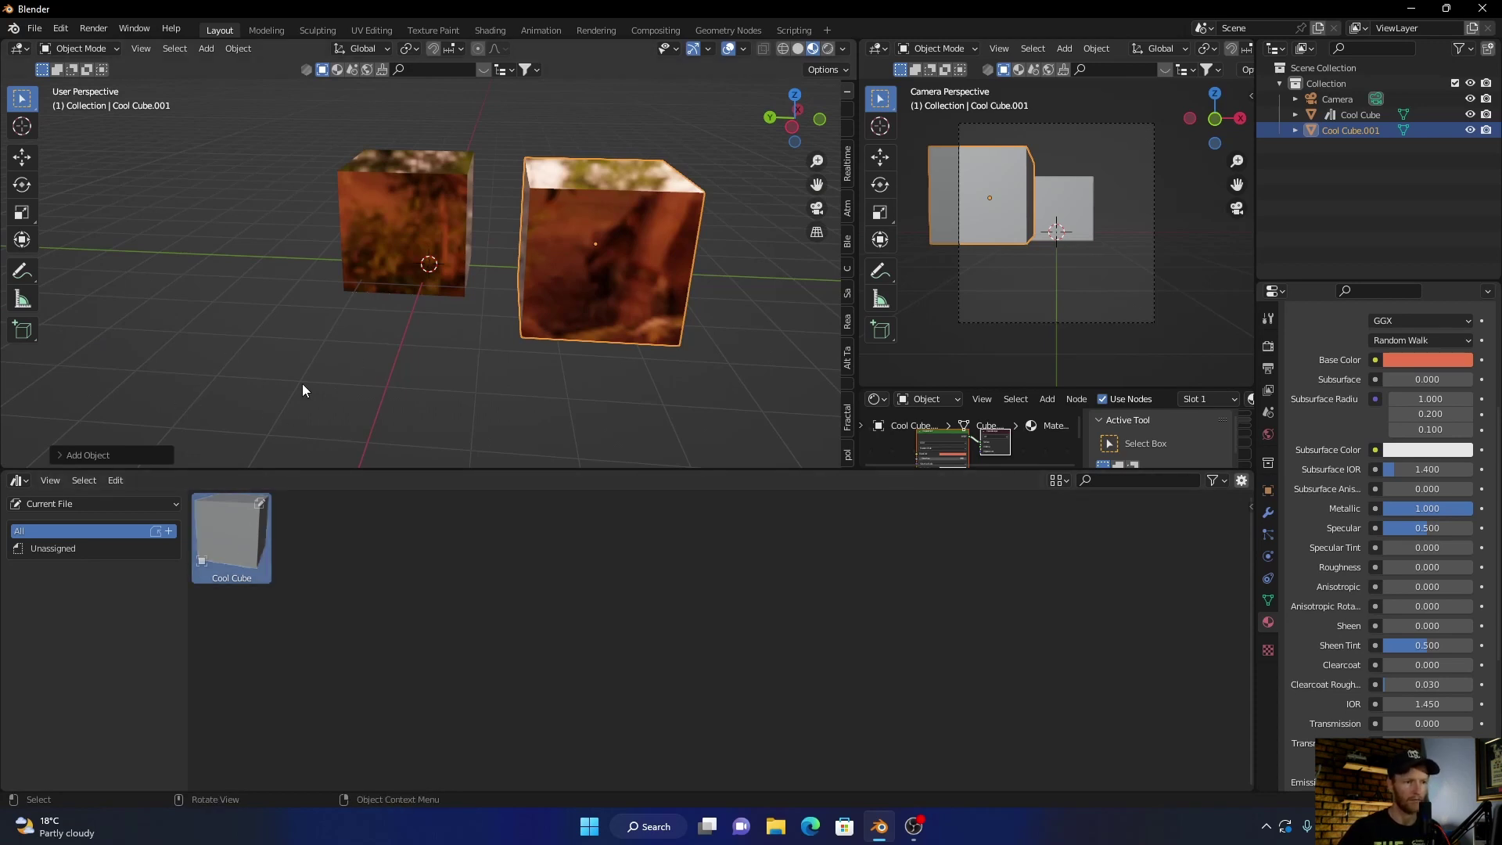
Browse the User Library and Current File asset lists in the Asset Browser
left_click(74, 511)
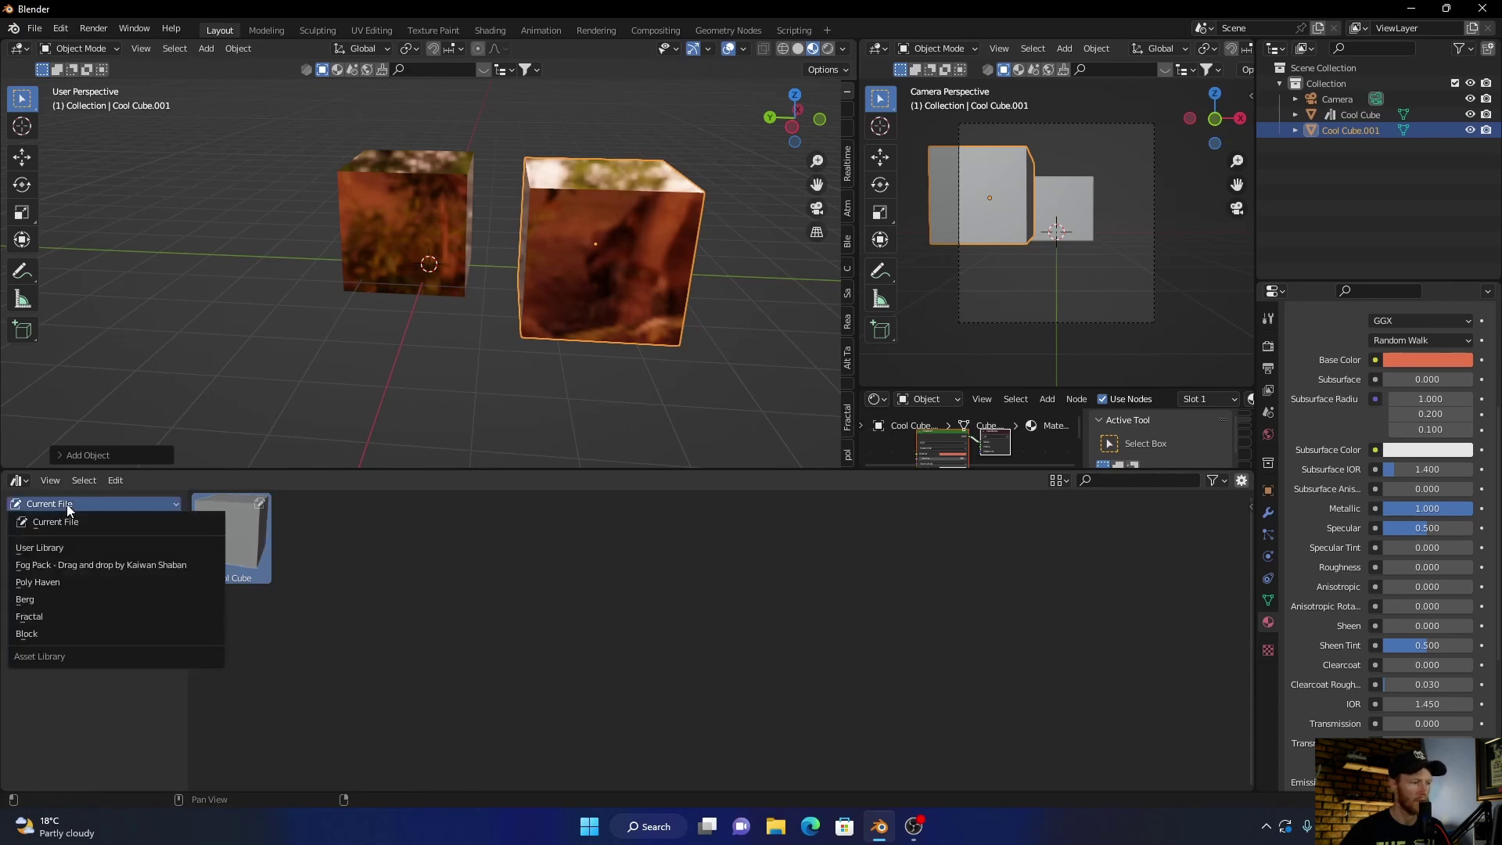
left_click(54, 546)
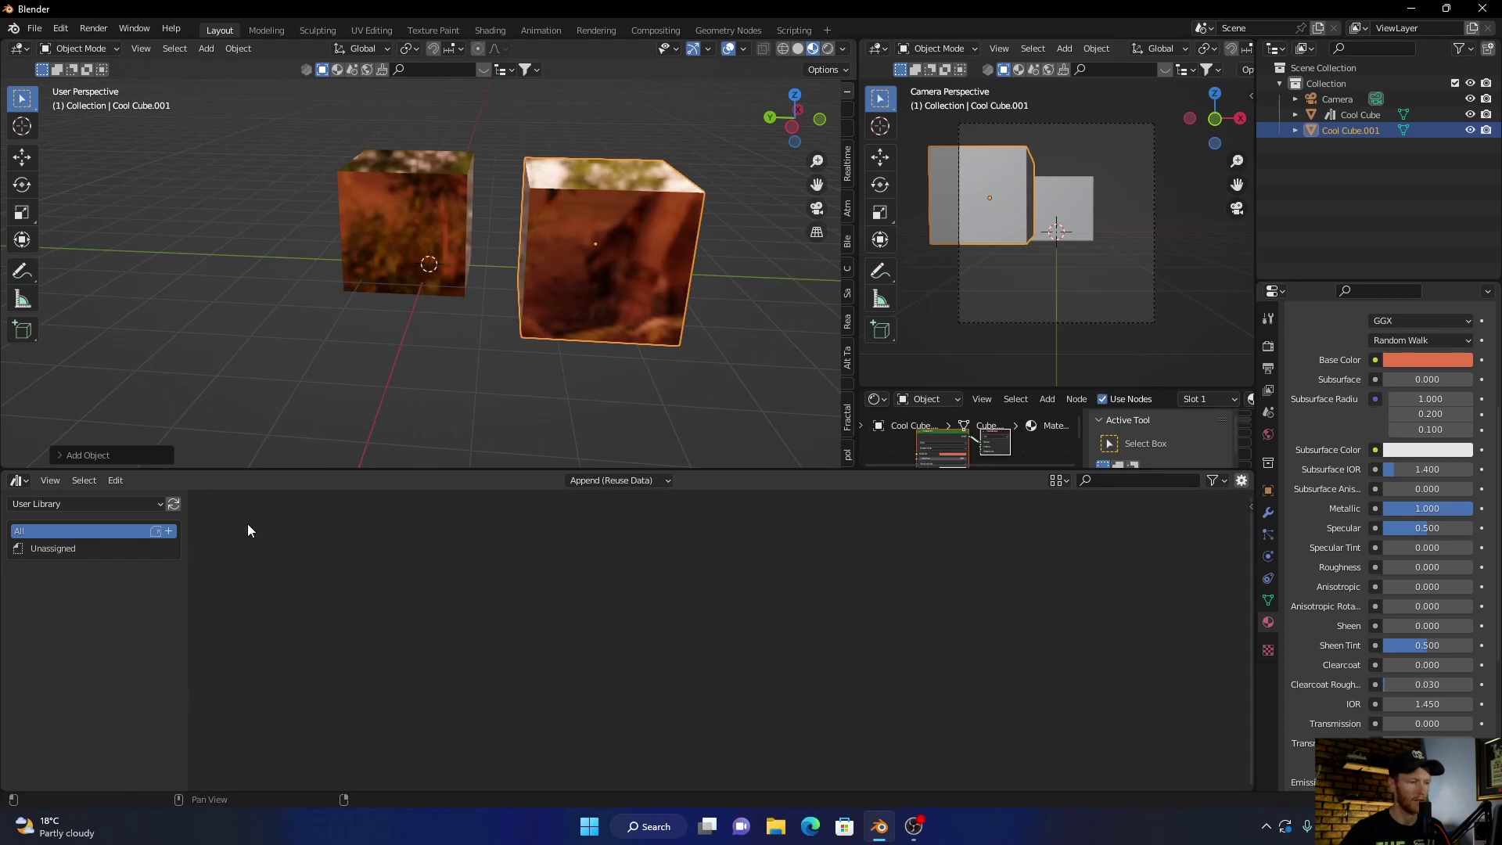
left_click(114, 503)
left_click(69, 532)
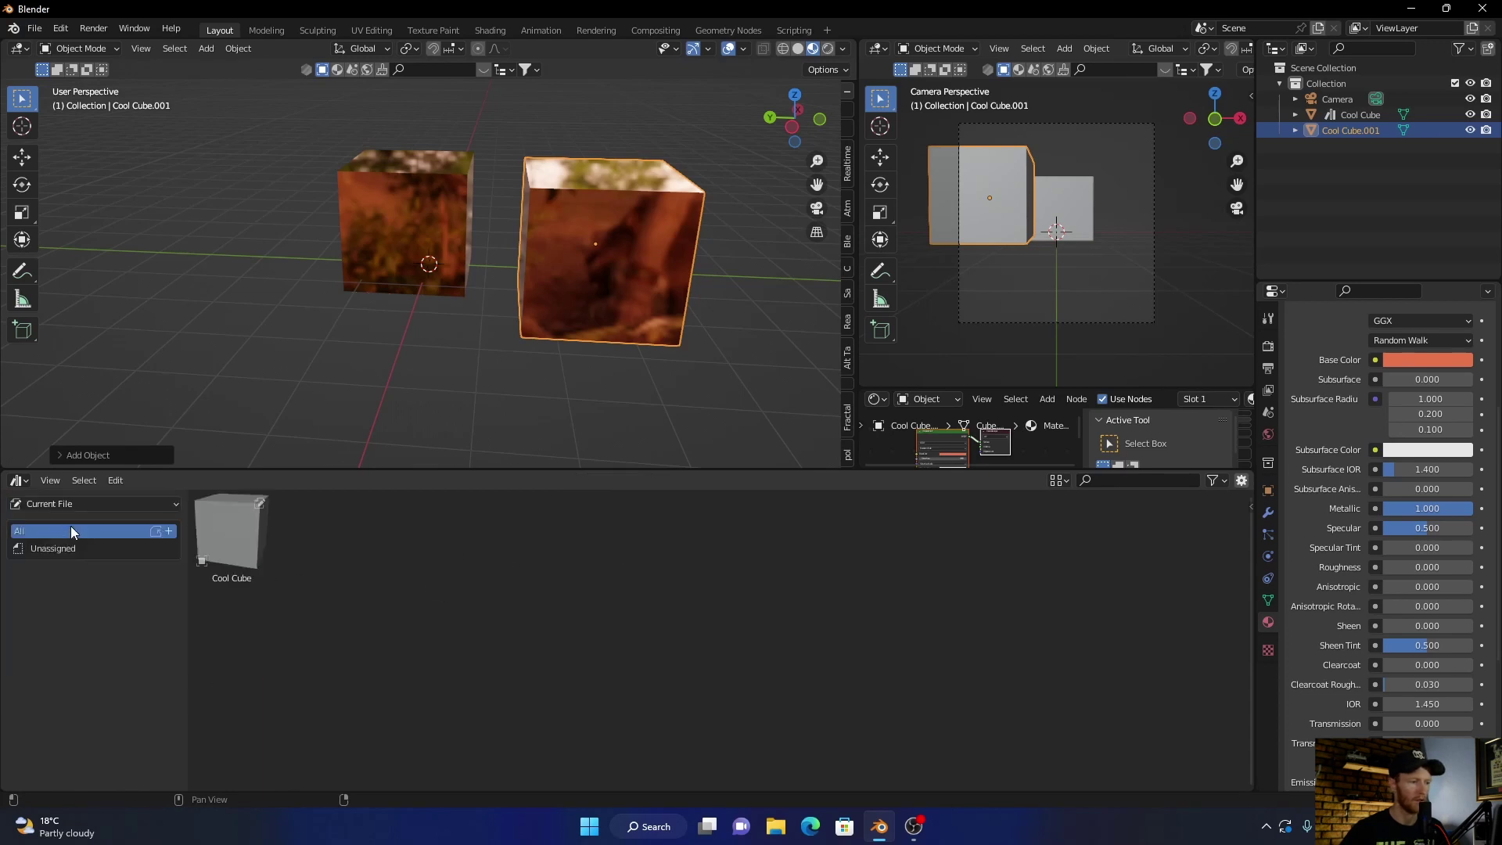
Switch back to the empty User Library and bring up the File > Save As dialog
left_click(69, 505)
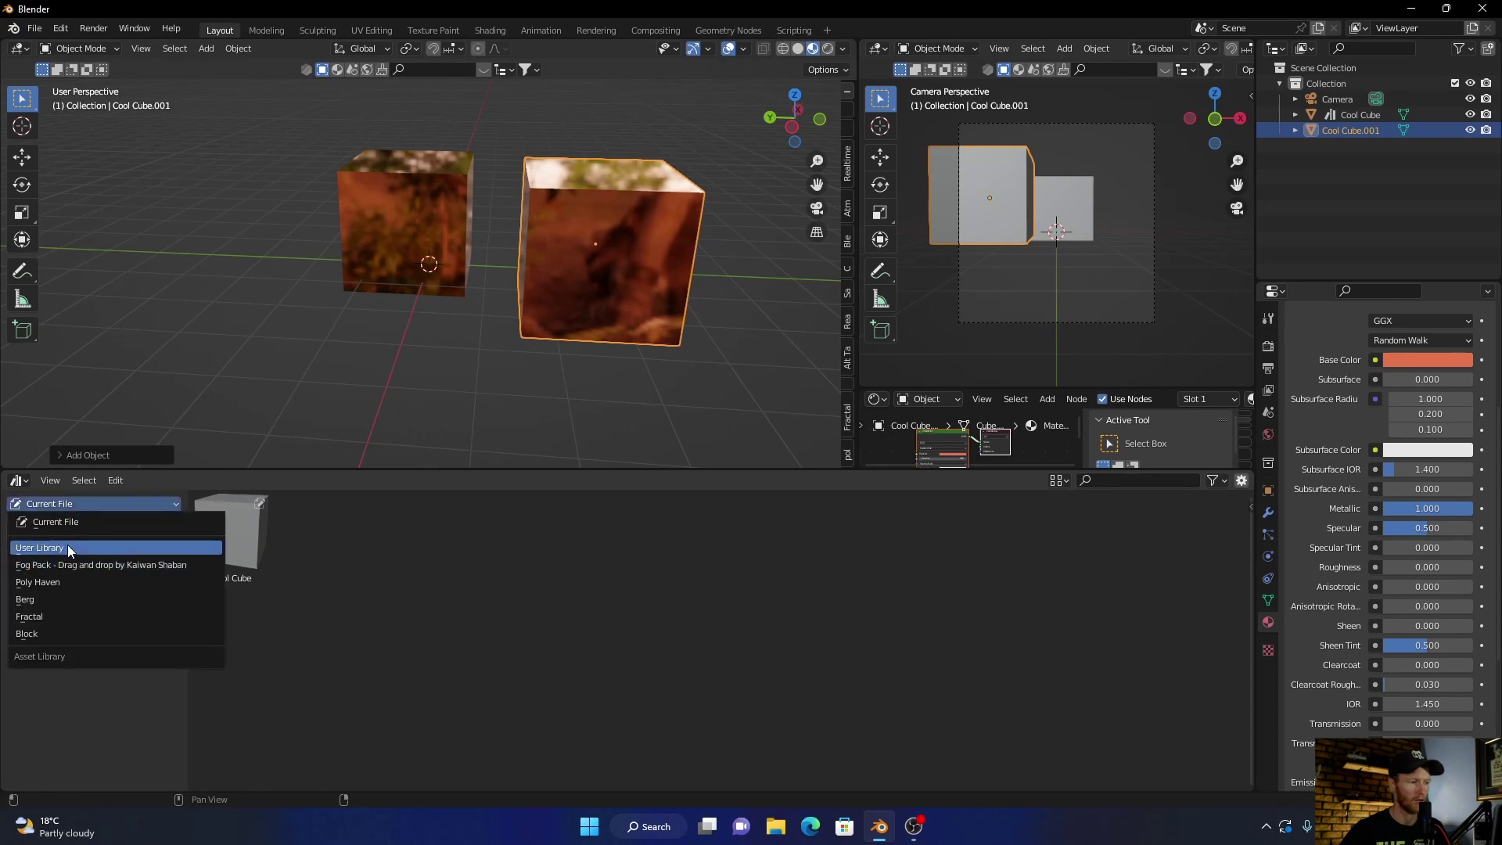
left_click(67, 544)
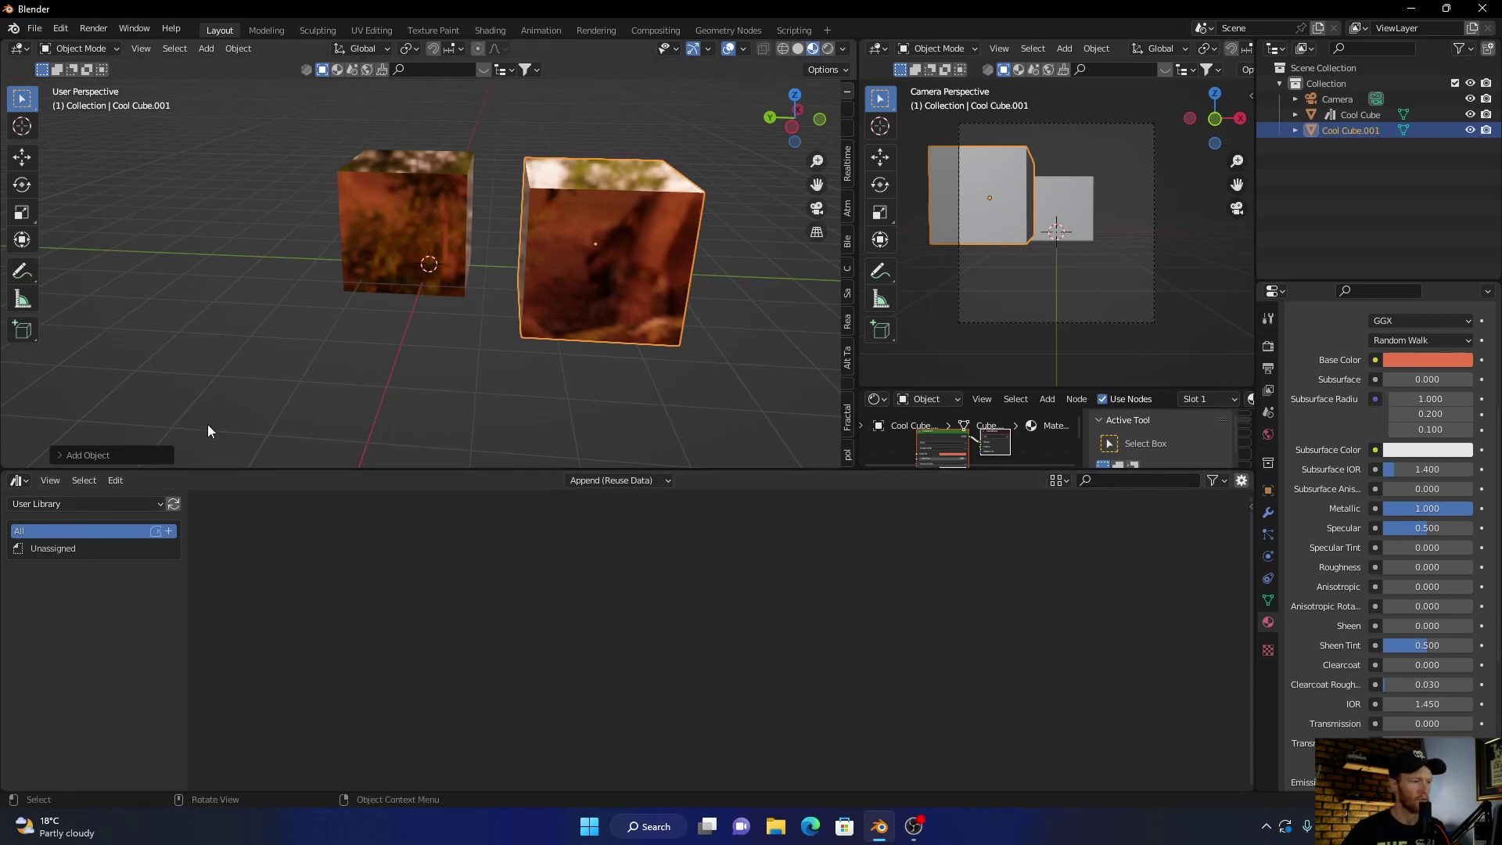
left_click(34, 28)
left_click(82, 149)
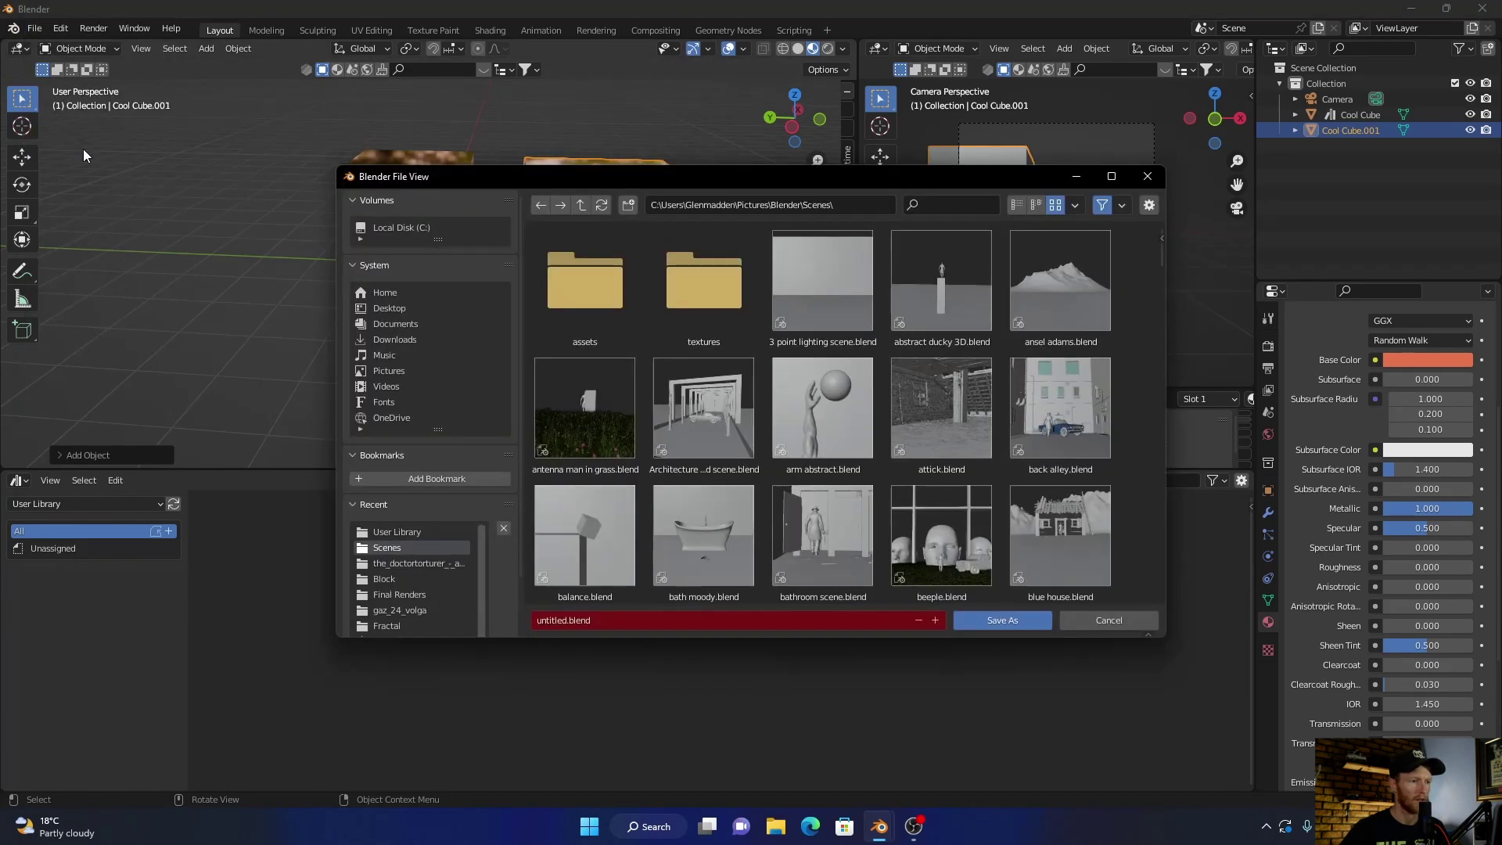
Save the file as Cool Cube.blend in the C:\User Library folder
left_click(399, 228)
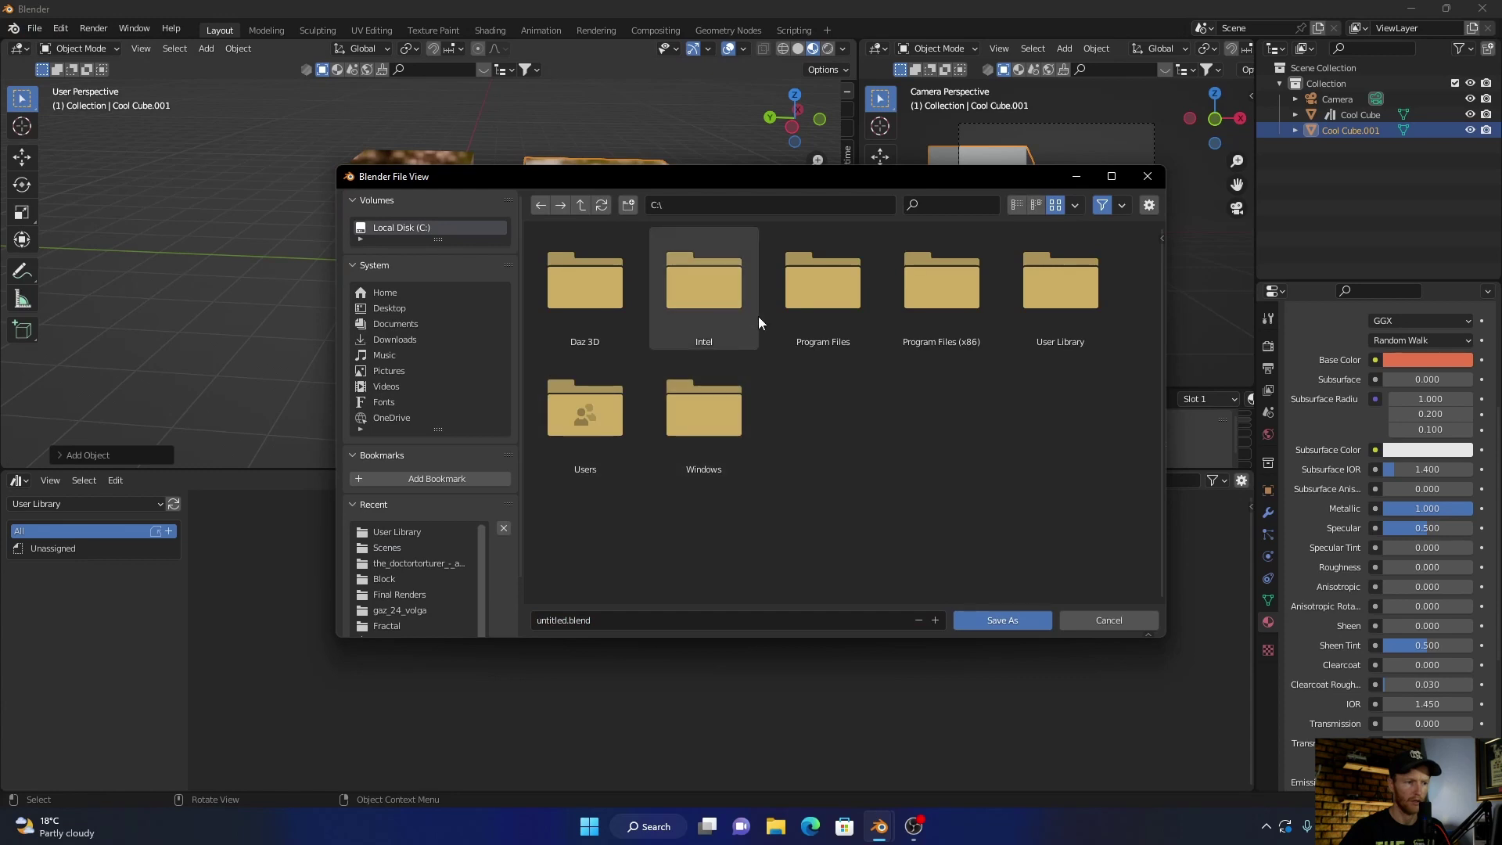
double_click(1068, 294)
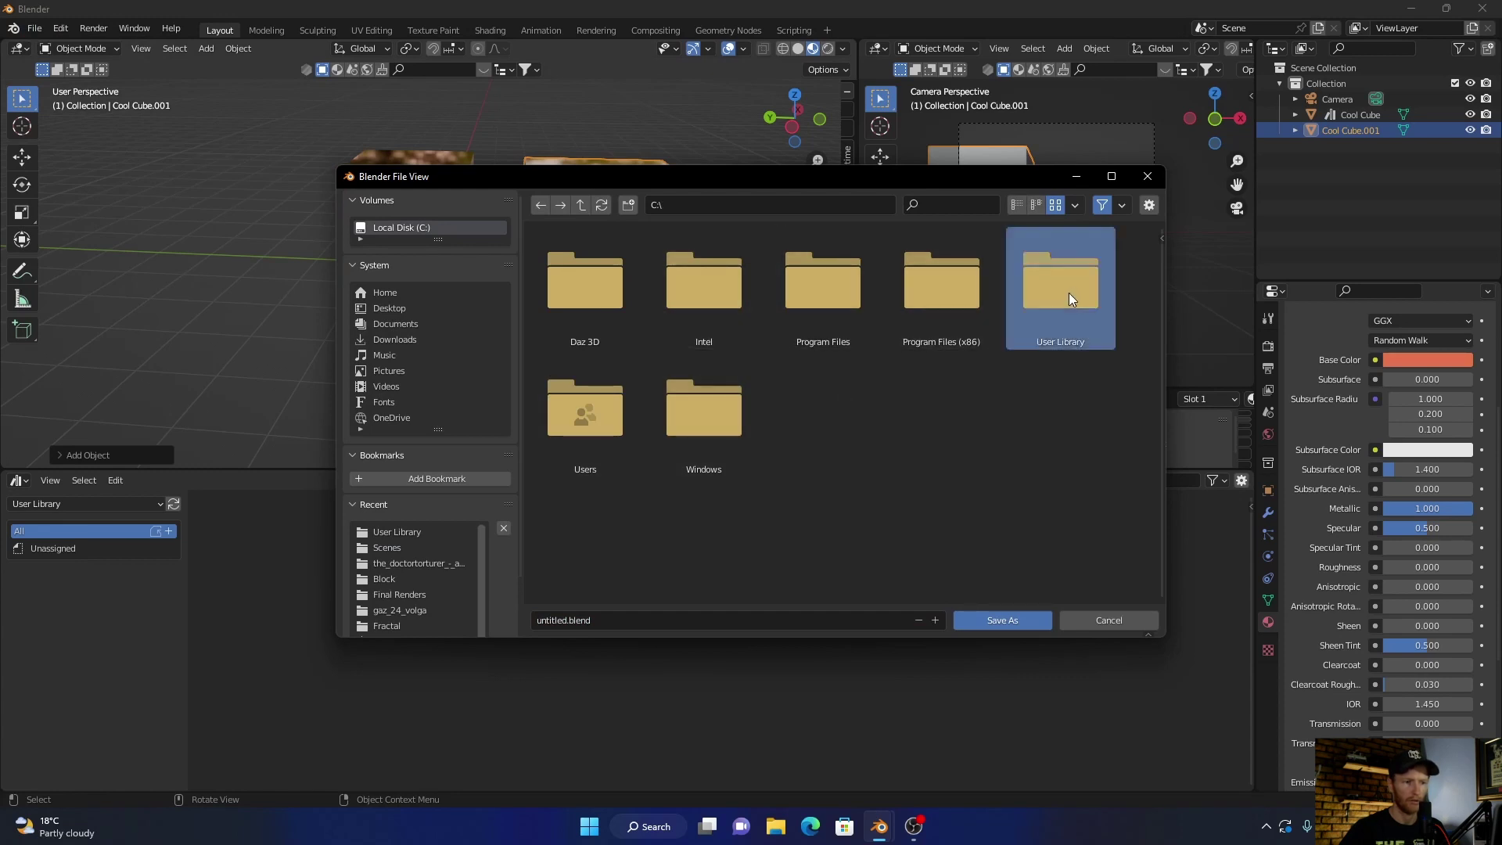
left_click(647, 620)
key("BackSpace")
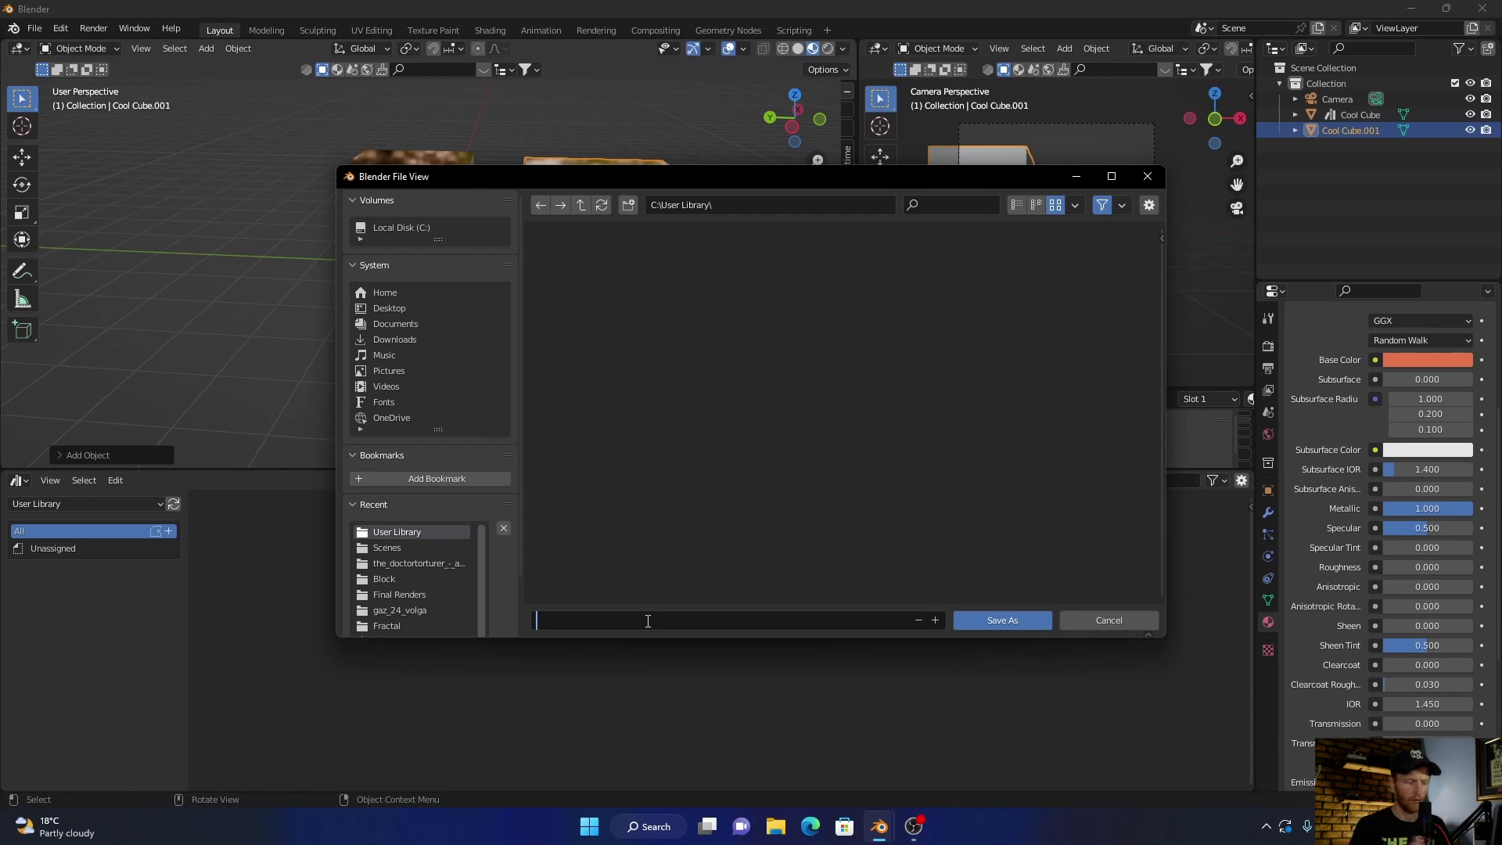
type("Cool Cube")
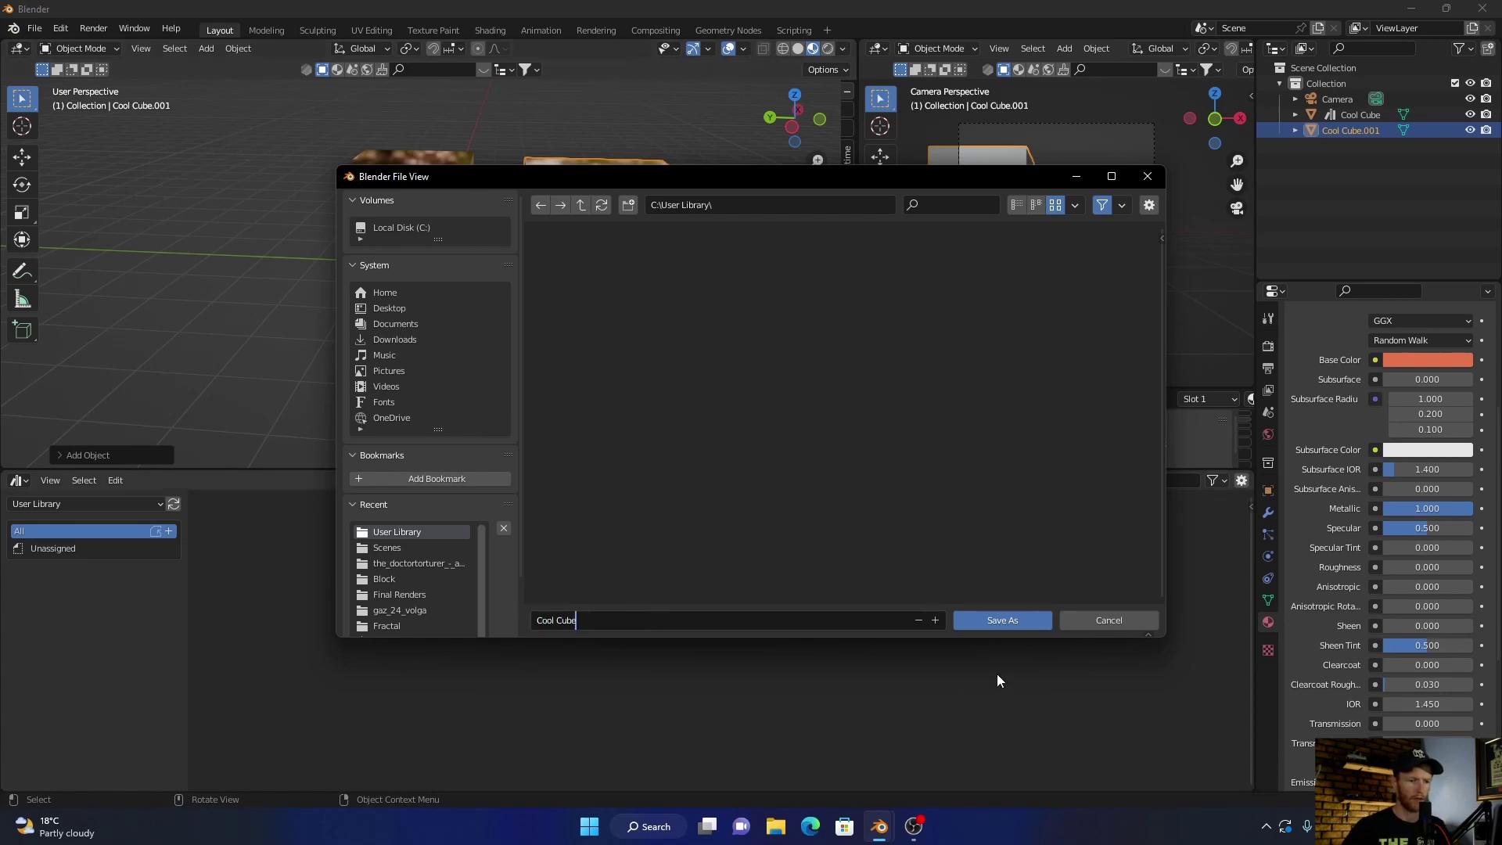
left_click(992, 620)
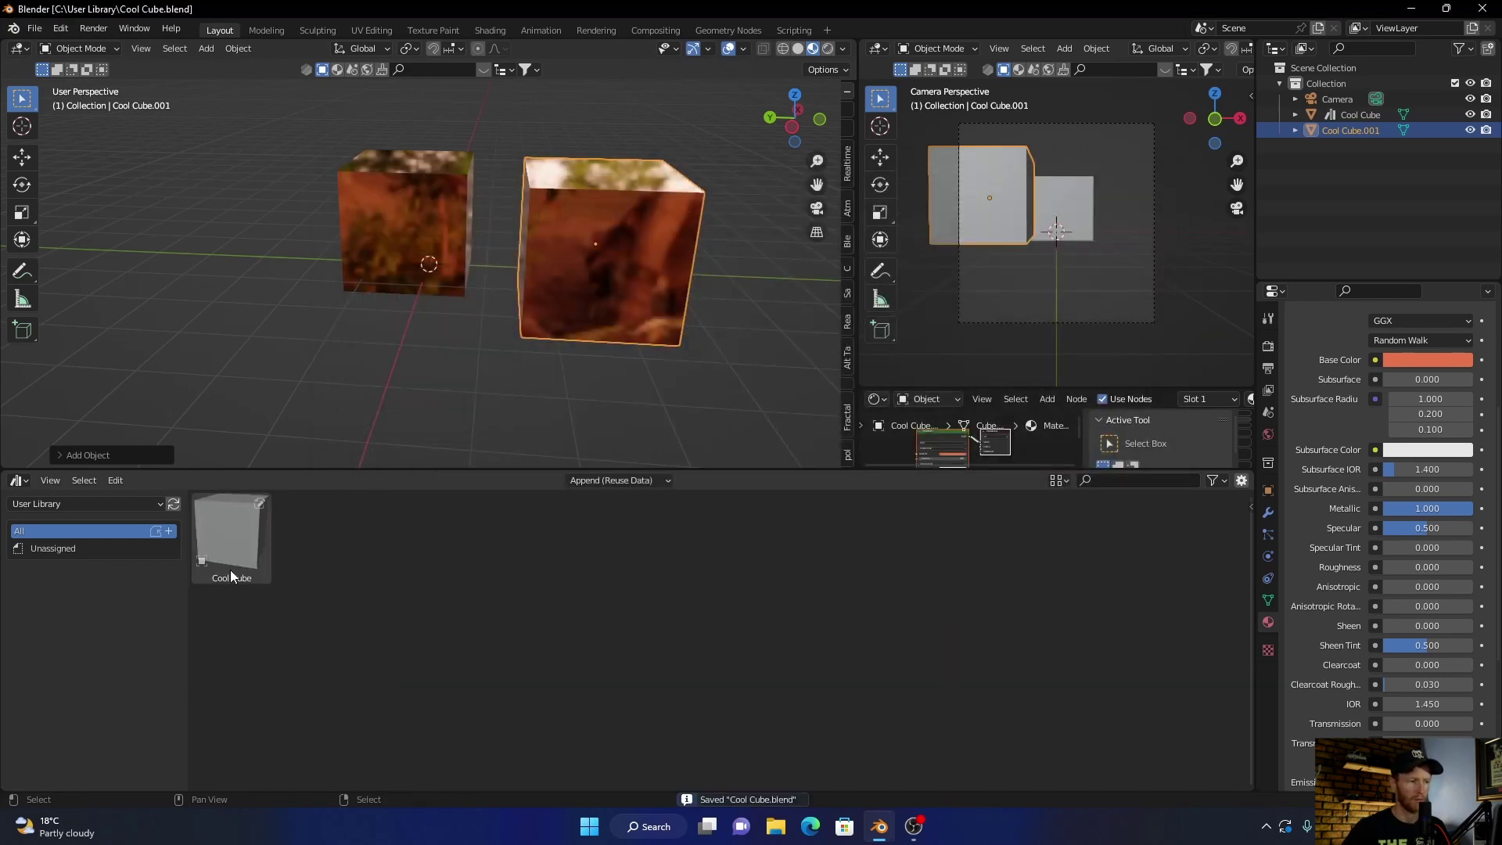
Switch the asset library to Current File, then back to User Library to see Cool Cube
left_click(100, 501)
left_click(87, 515)
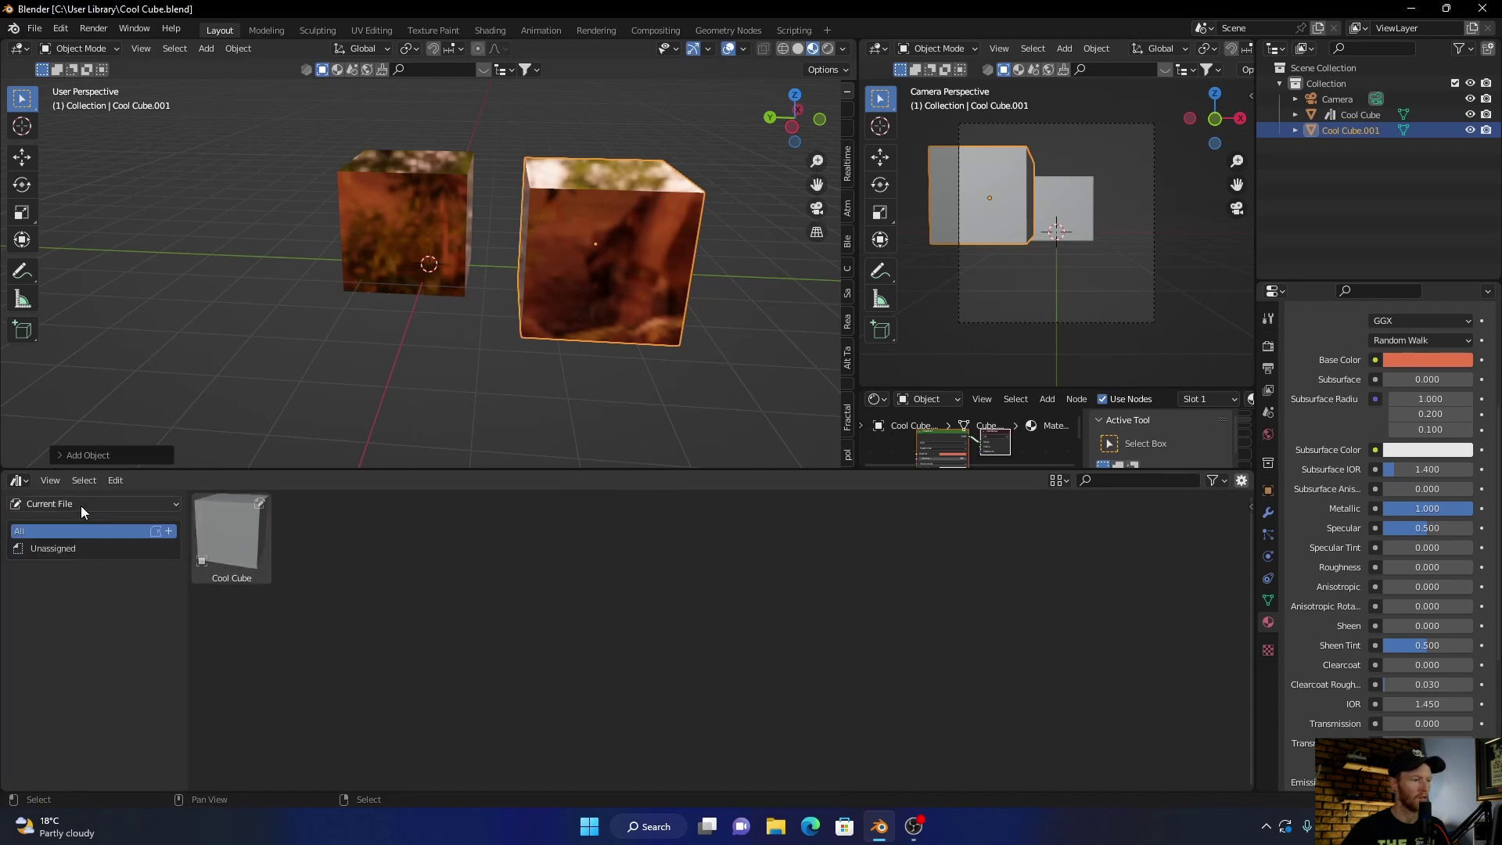
left_click(81, 503)
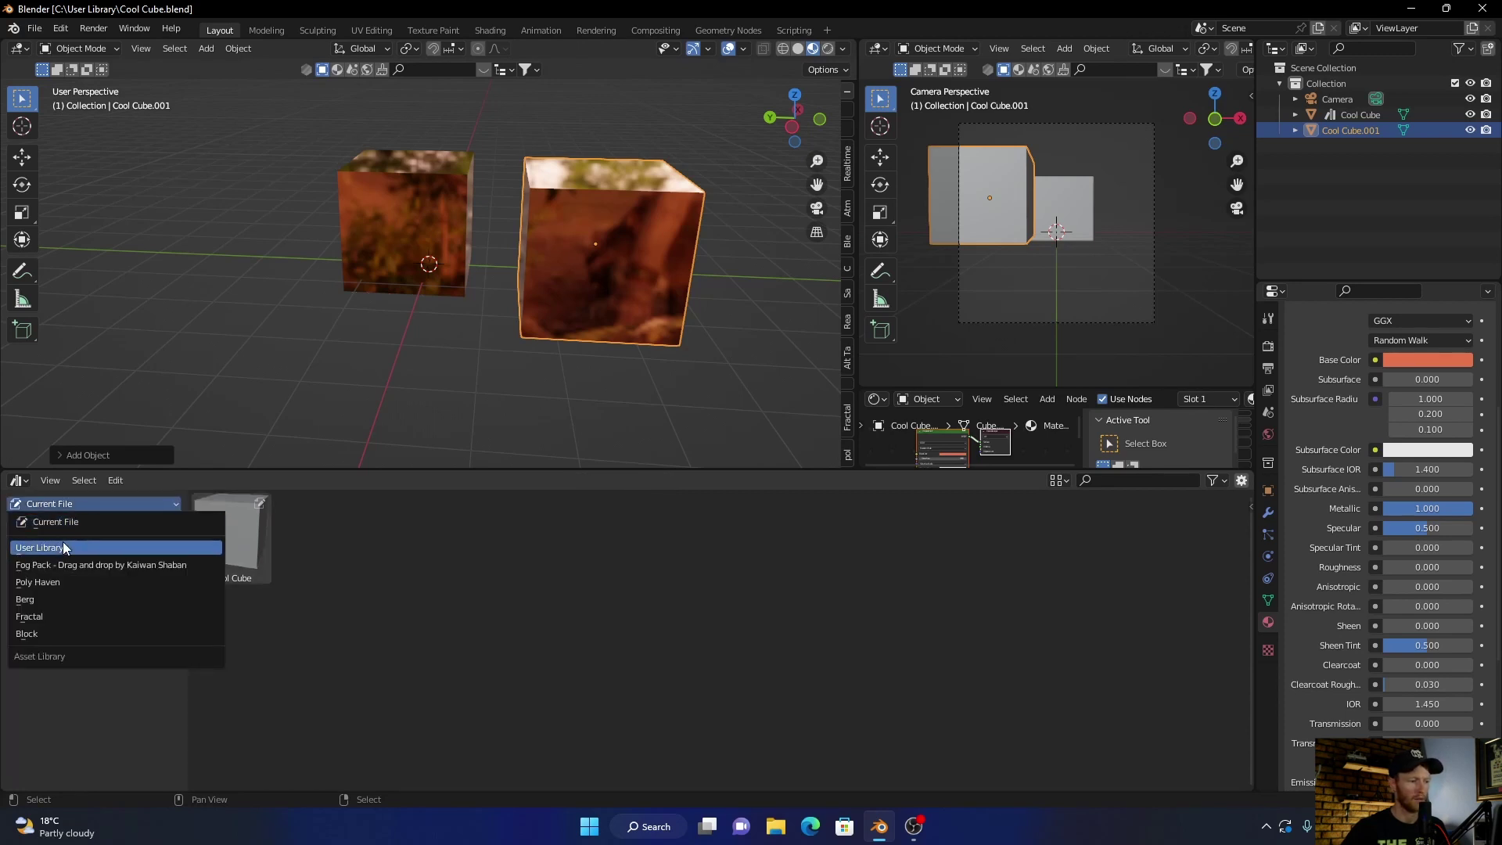
left_click(64, 545)
Open and cancel the File > Open browser, then bring up the File menu
left_click(34, 29)
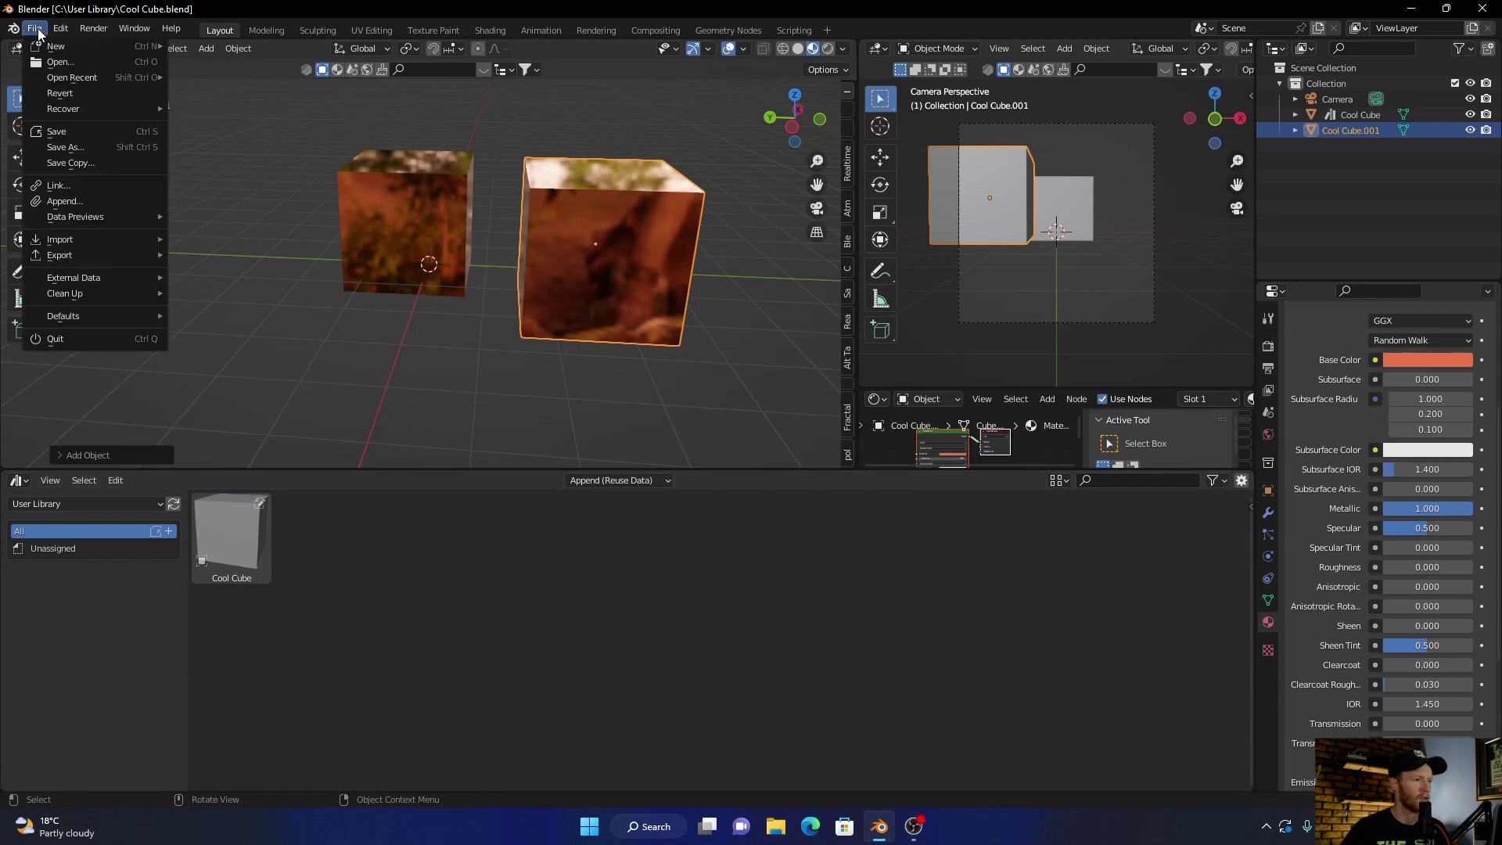
left_click(64, 63)
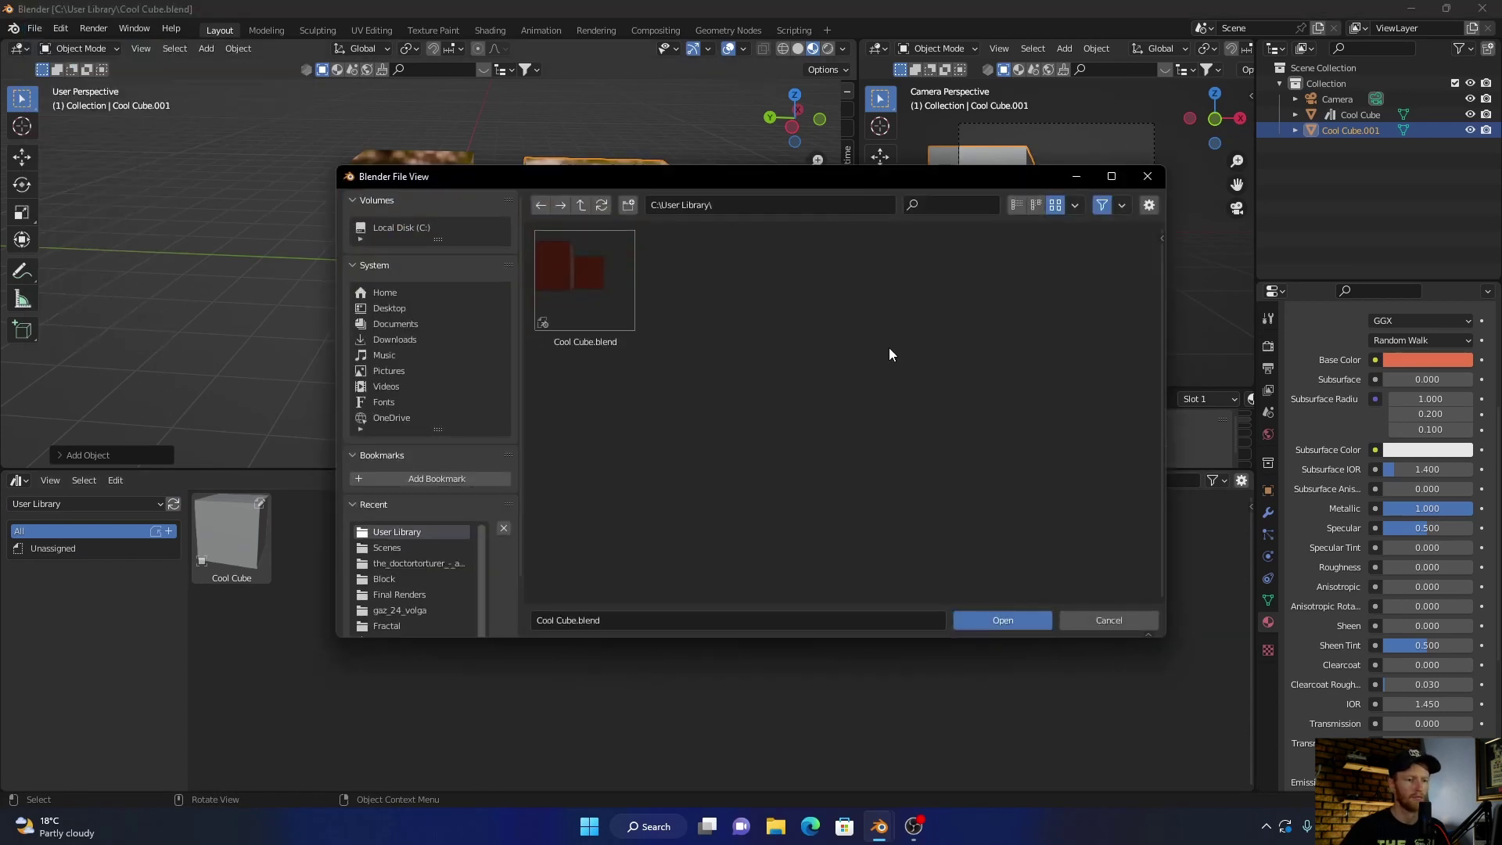
left_click(1148, 176)
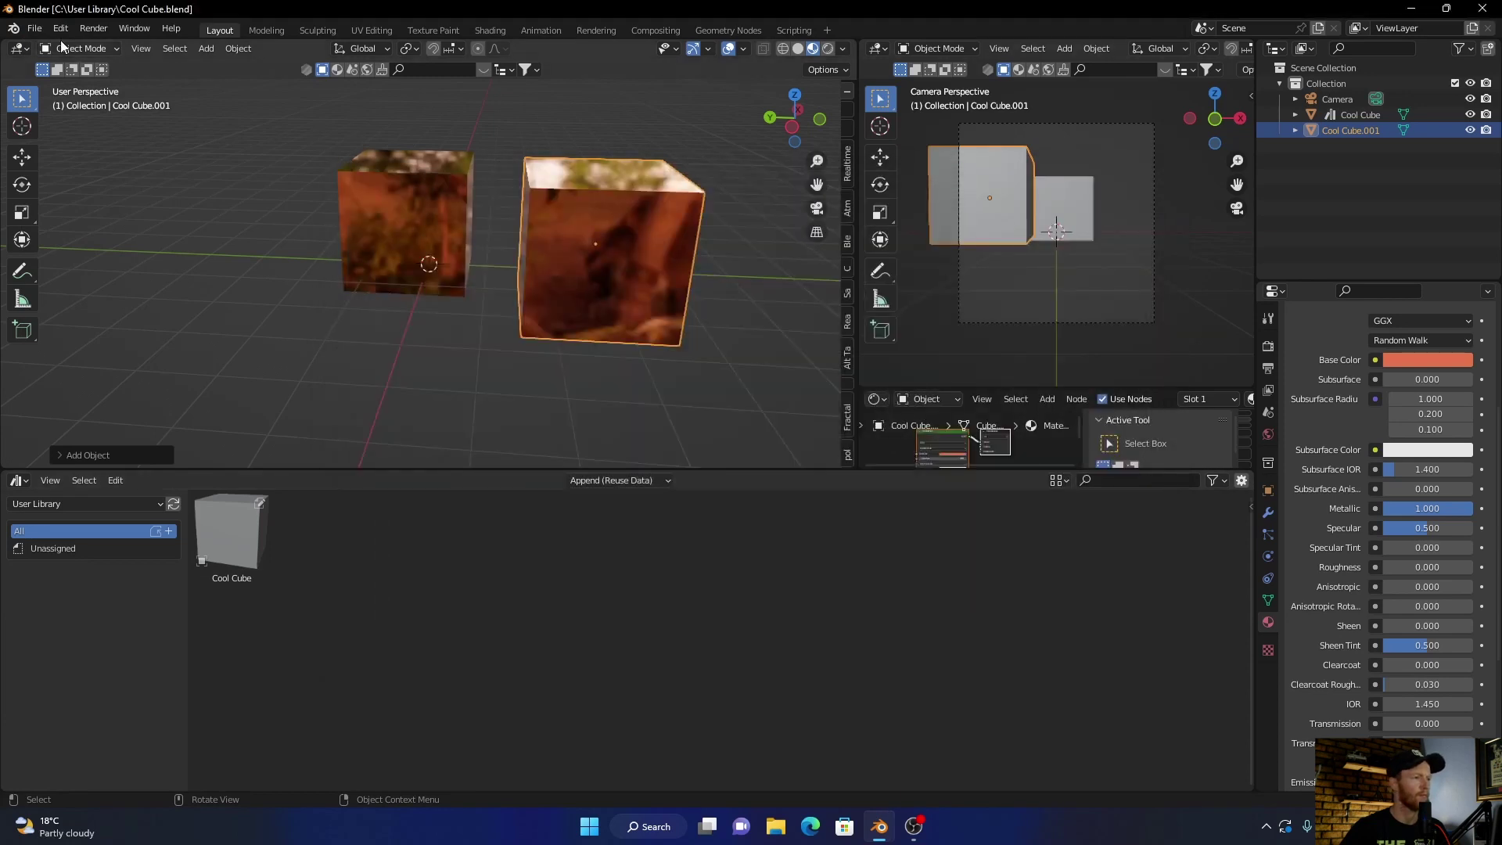
left_click(34, 29)
Start a new General file with an enlarged Asset Browser showing the User Library
mouse_move(62, 47)
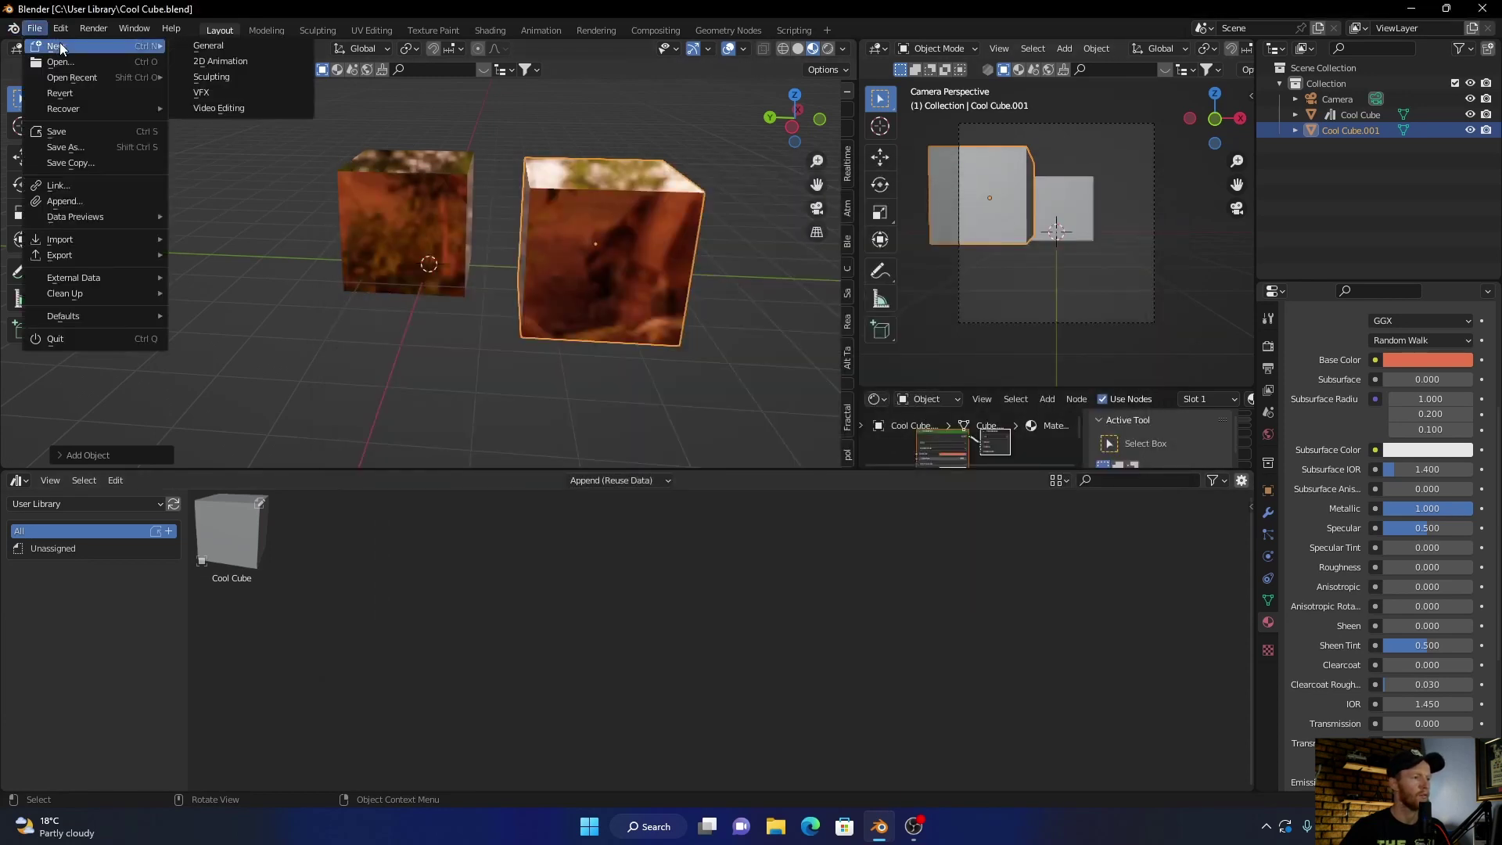
left_click(207, 46)
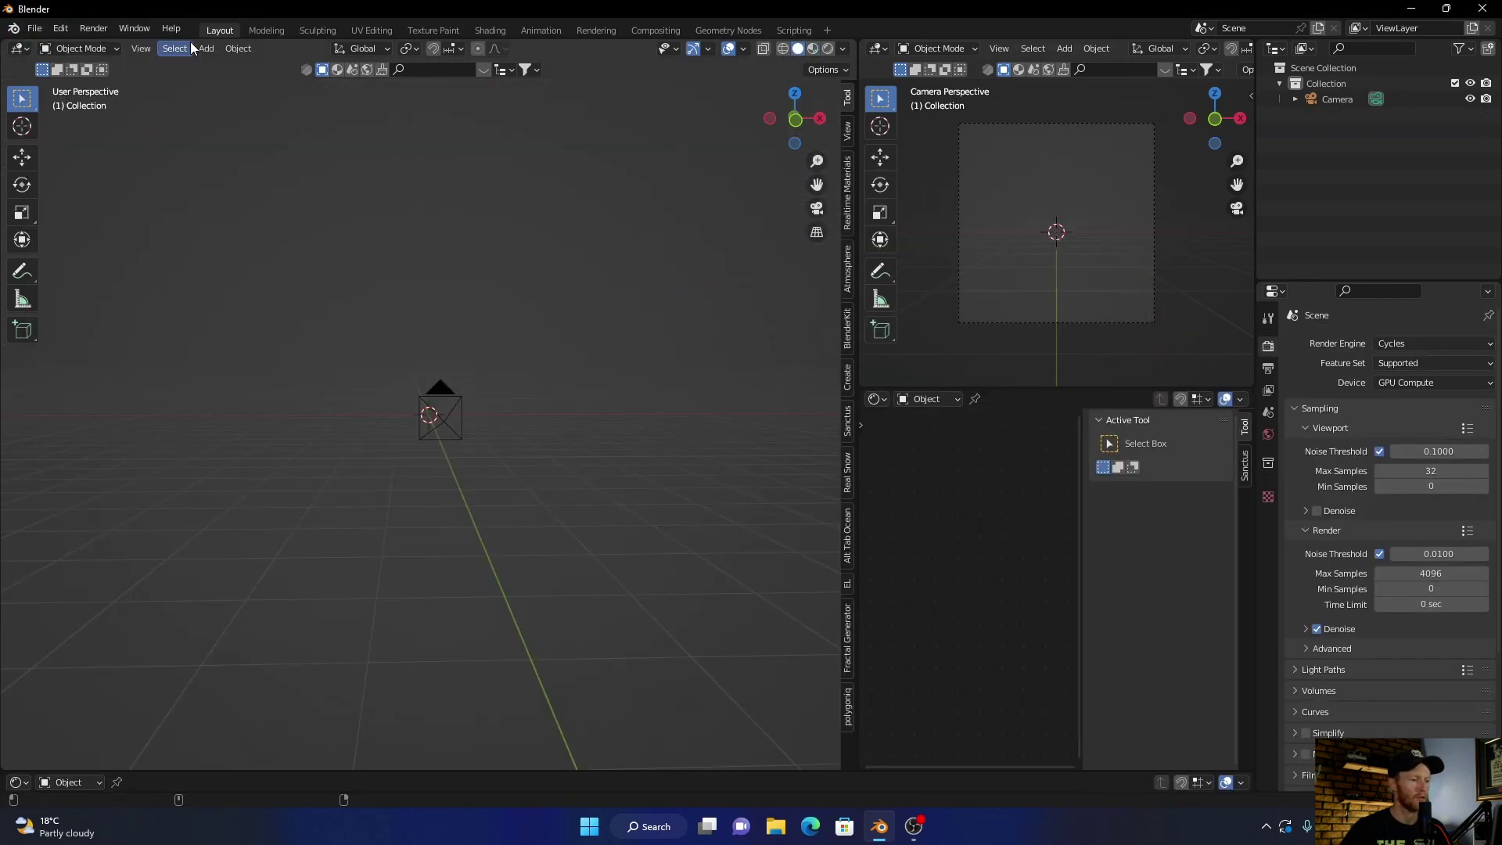
left_click(21, 783)
left_click(464, 682)
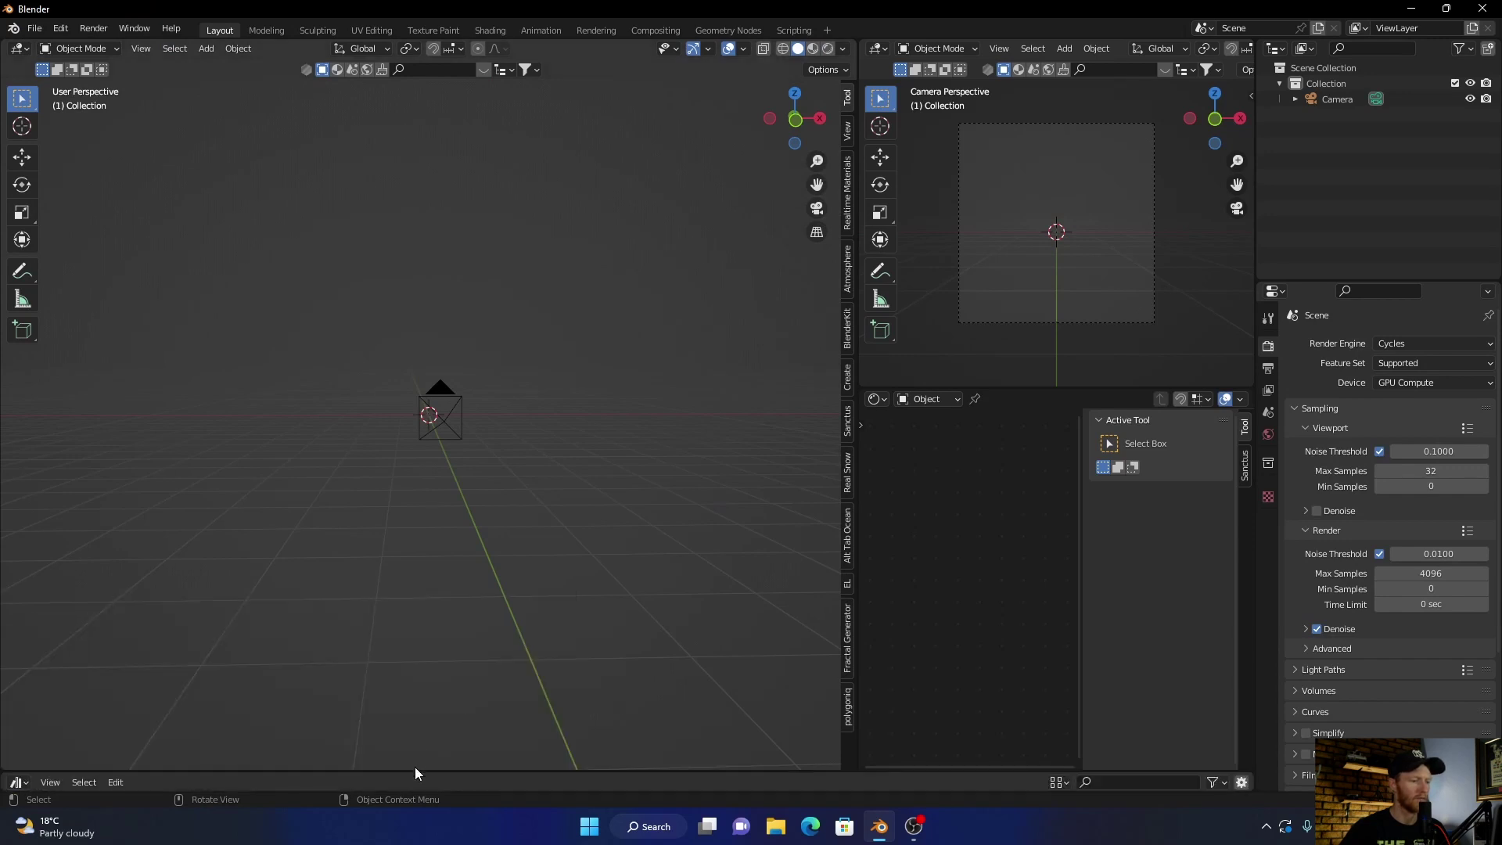
left_click_drag(414, 773, 416, 563)
left_click(44, 600)
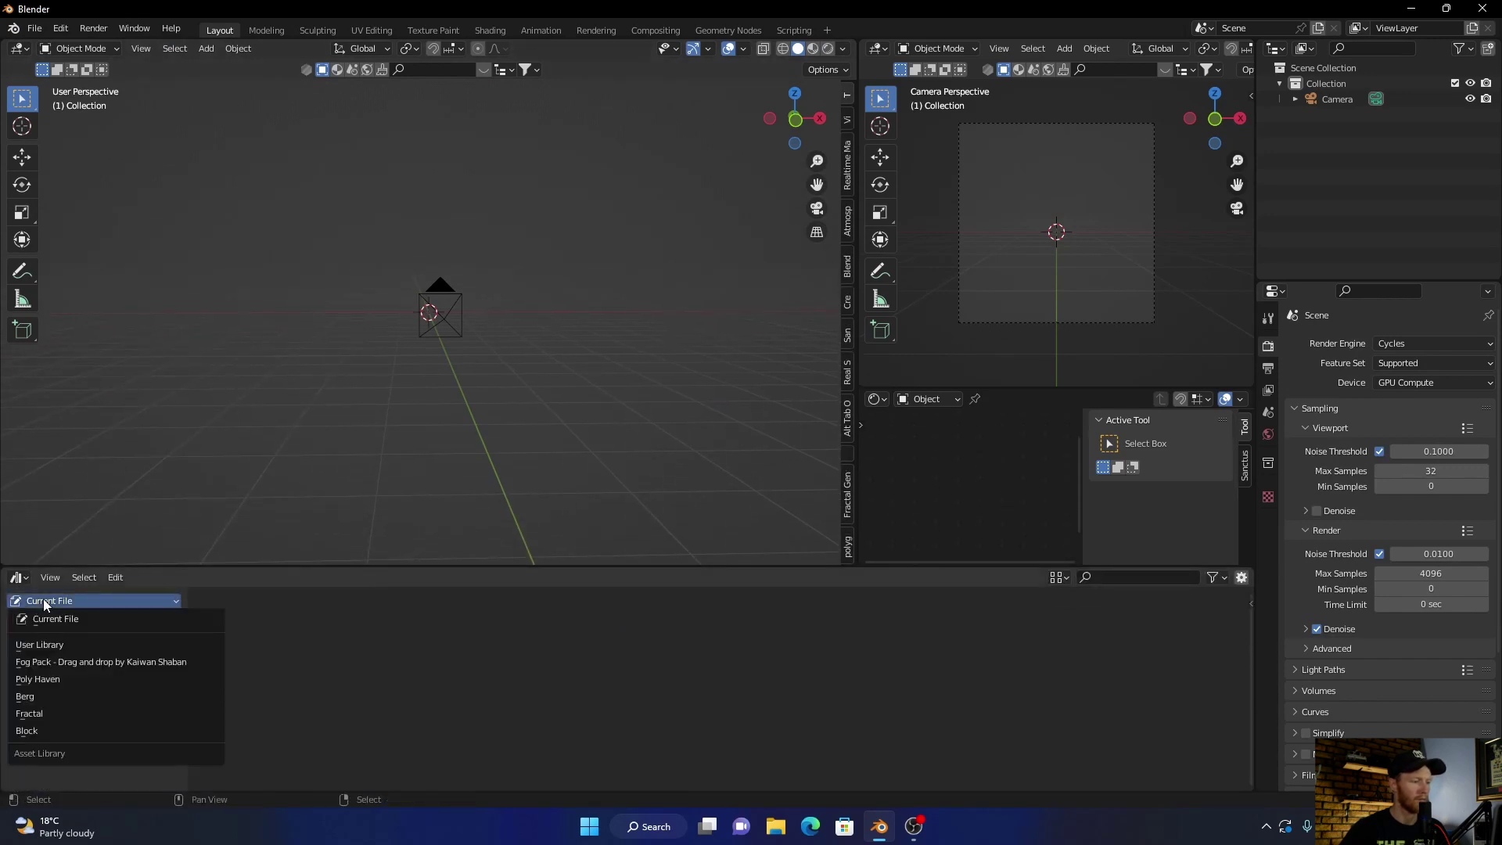
left_click(44, 642)
Drag Cool Cube into the scene, inspect it in Material Preview, then delete it
left_click(217, 641)
left_click_drag(218, 642, 287, 366)
middle_click_drag(207, 455, 325, 410)
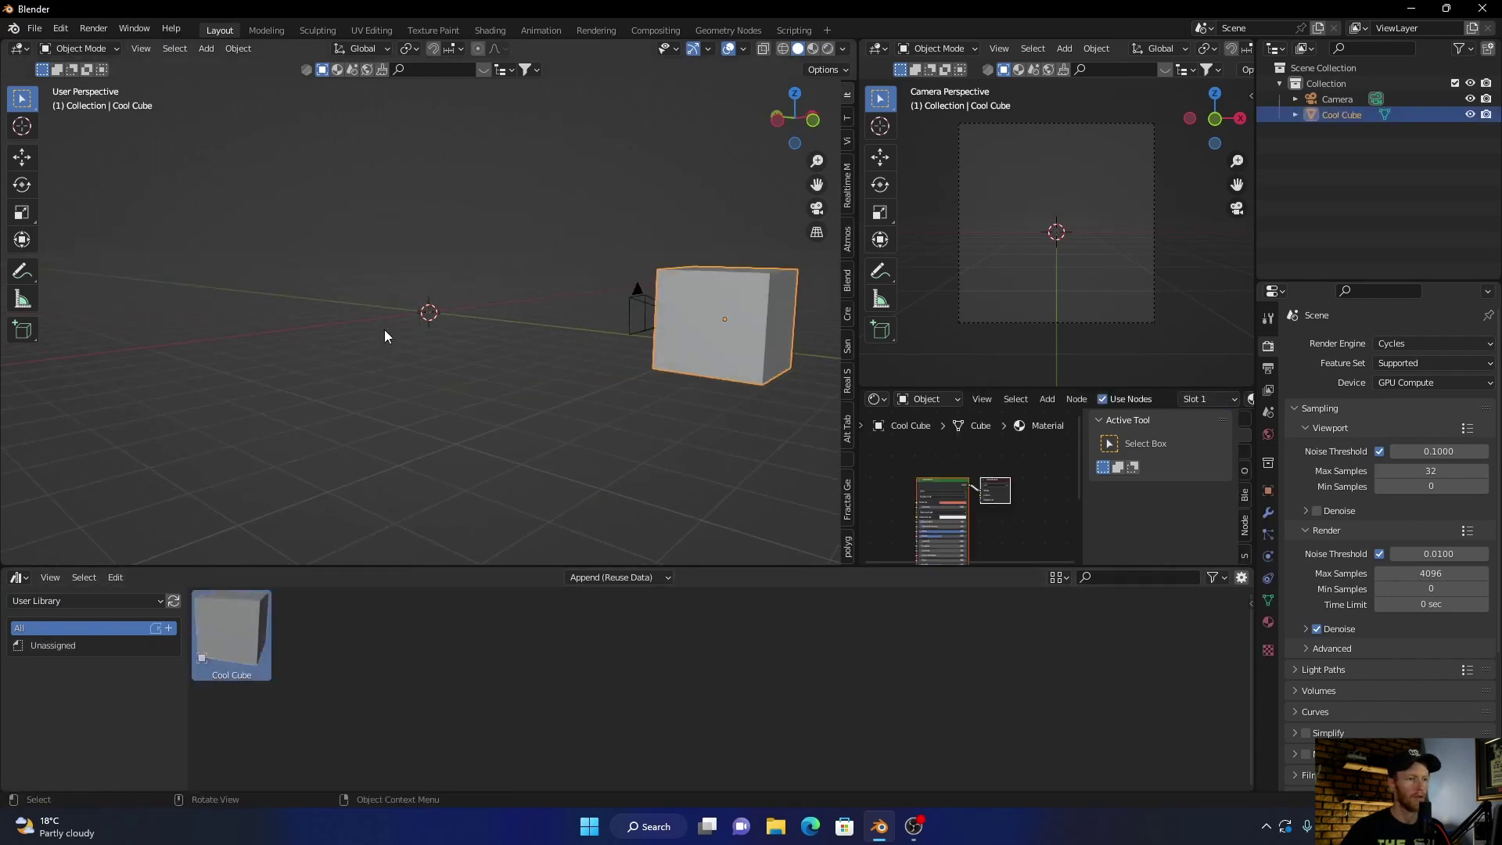
left_click(812, 48)
mouse_move(641, 424)
middle_mouse_down()
mouse_move(538, 424)
mouse_move(581, 426)
middle_mouse_up()
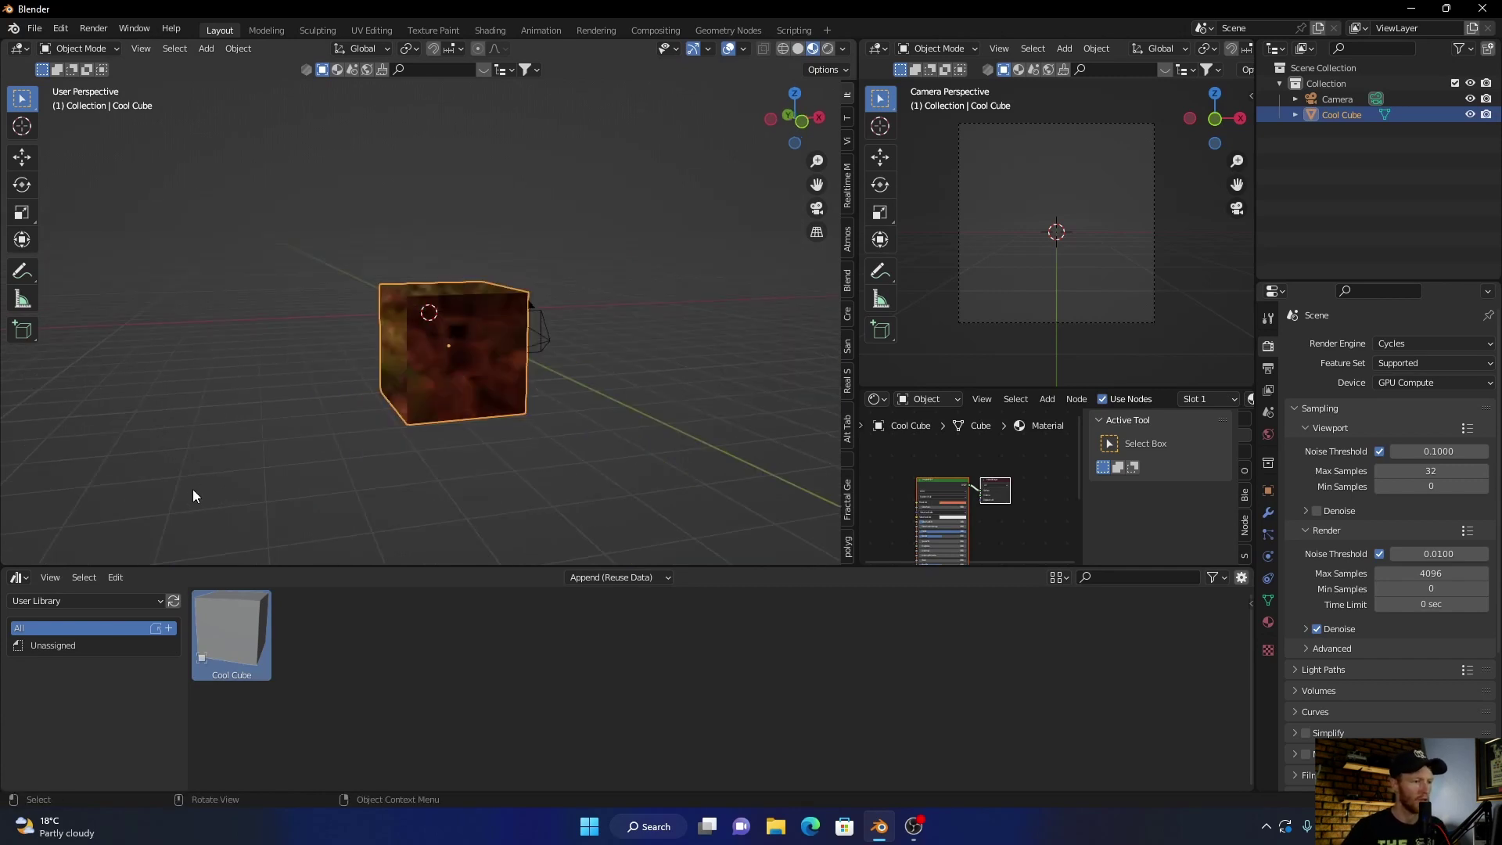
middle_click_drag(207, 472, 353, 469)
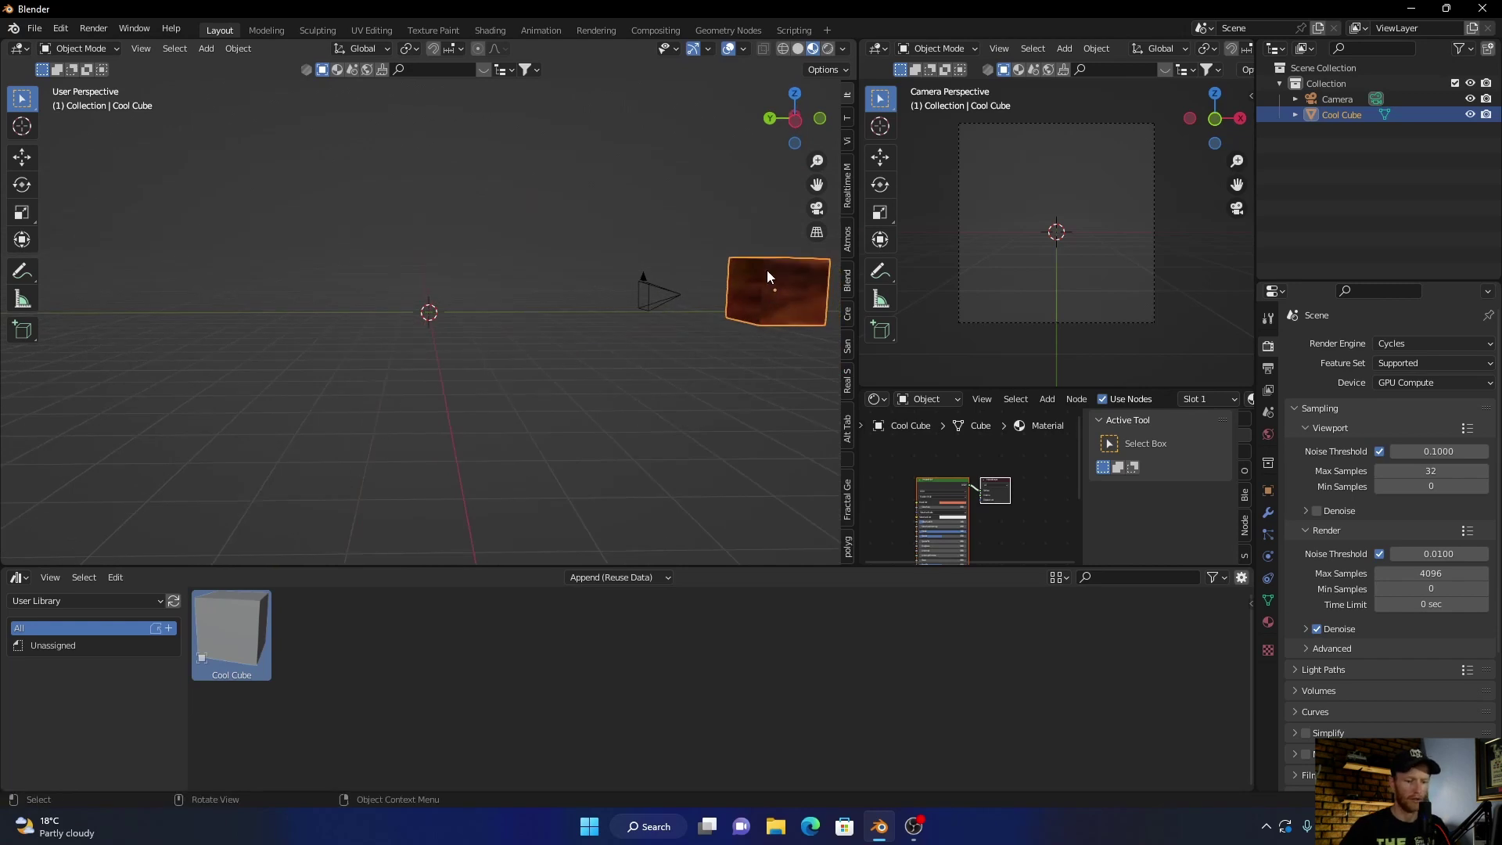
key("Delete")
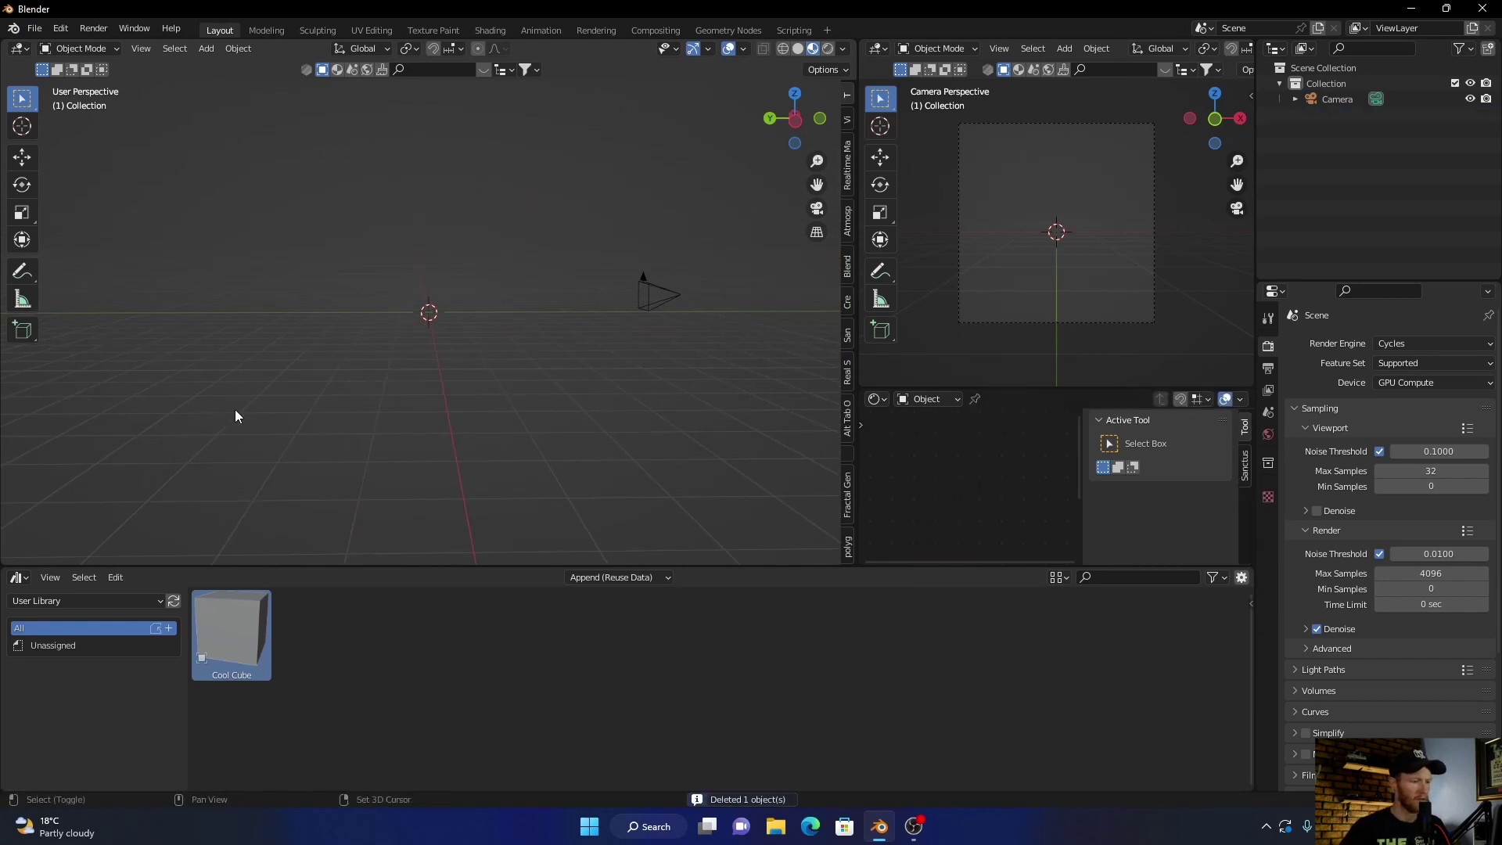
Add a UV sphere with a new pink material at Metallic 0.362
key("shift+a")
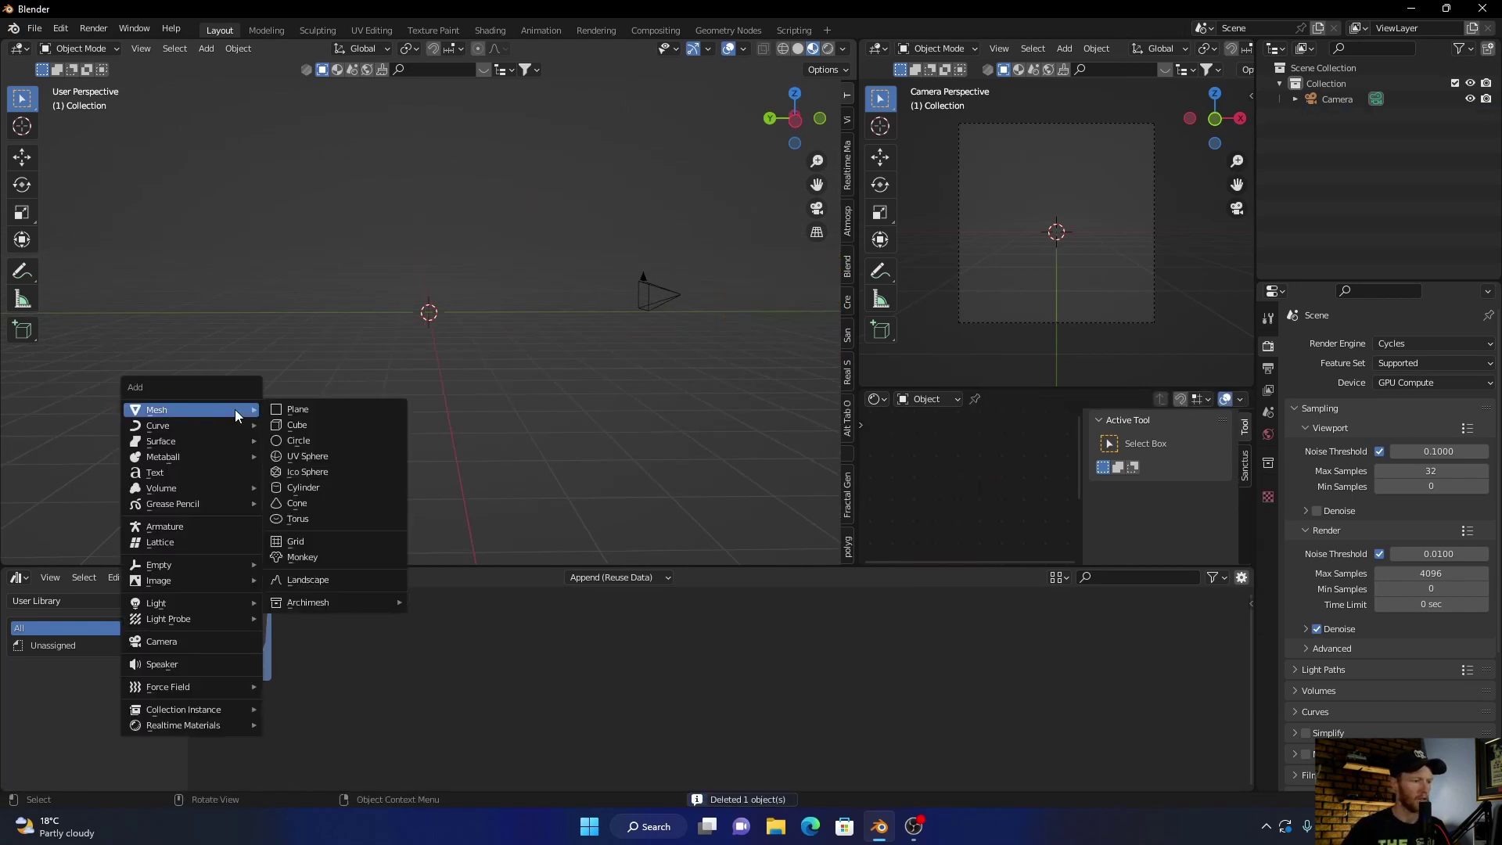
left_click(313, 458)
scroll(340, 420, "up", 5)
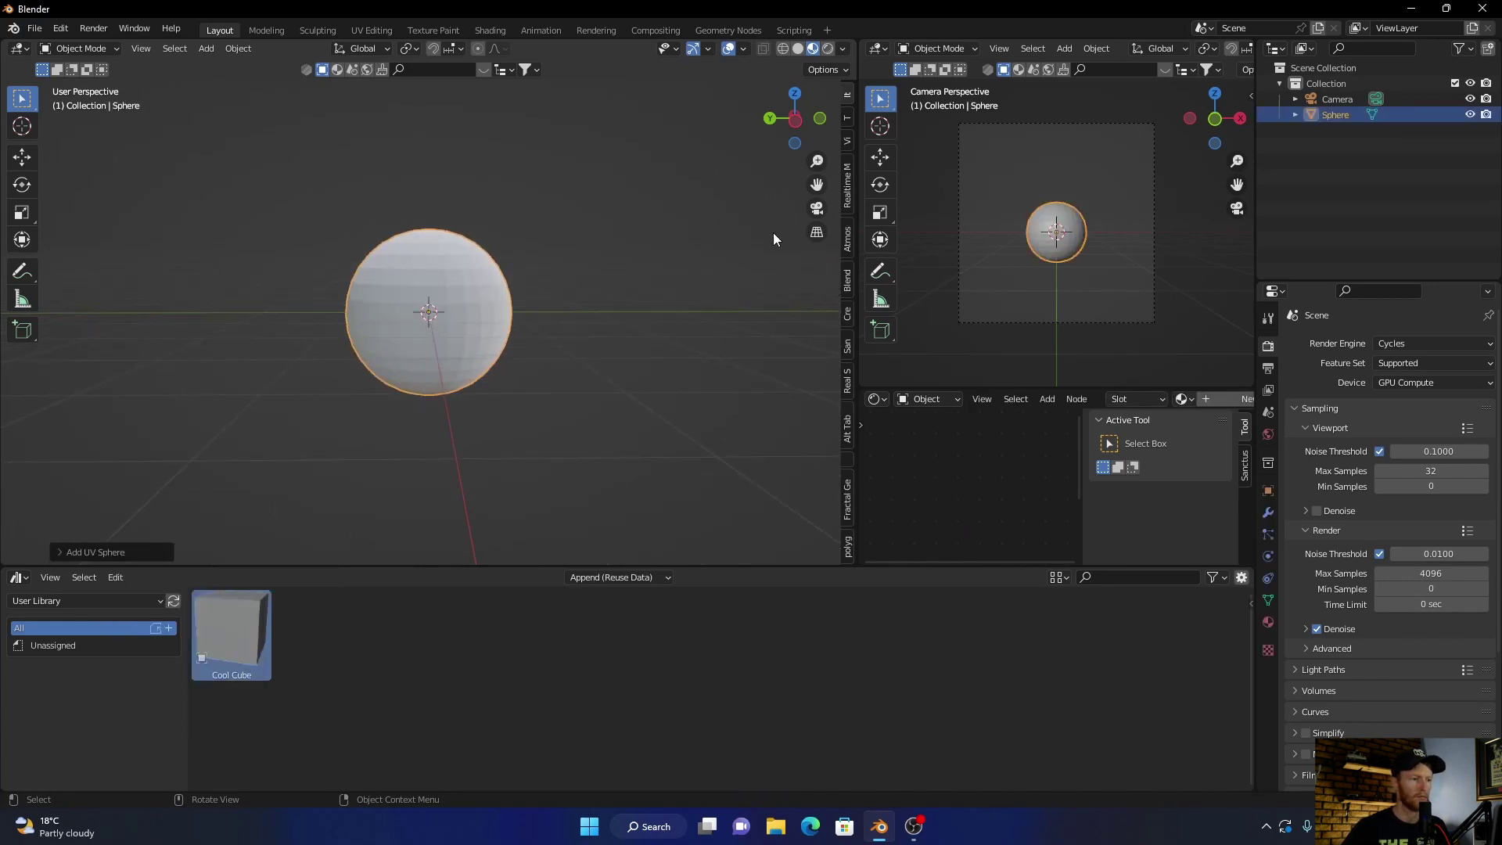
left_click(1267, 621)
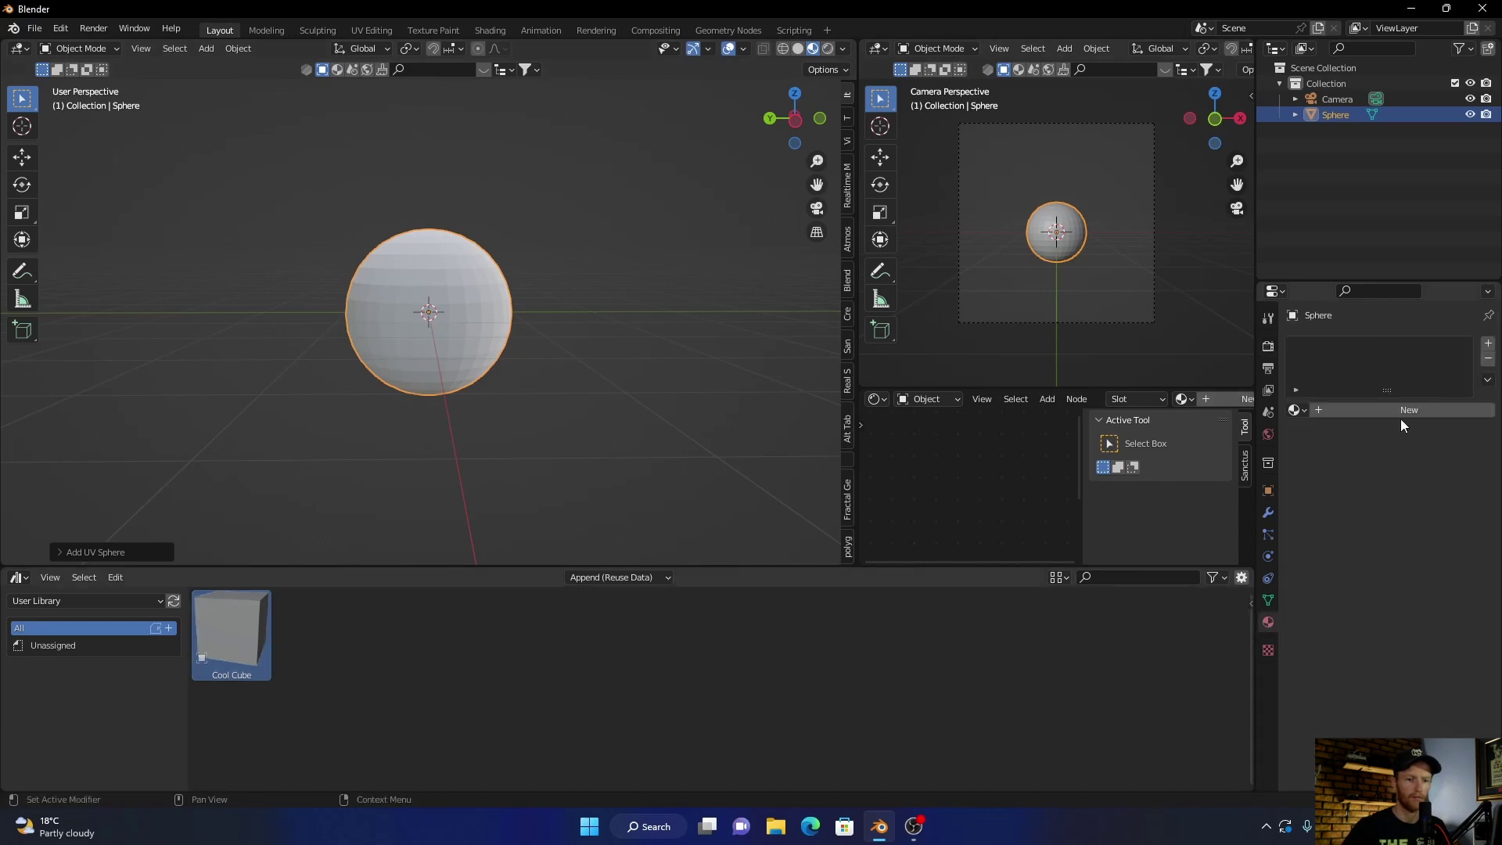
left_click(1397, 410)
left_click(1404, 550)
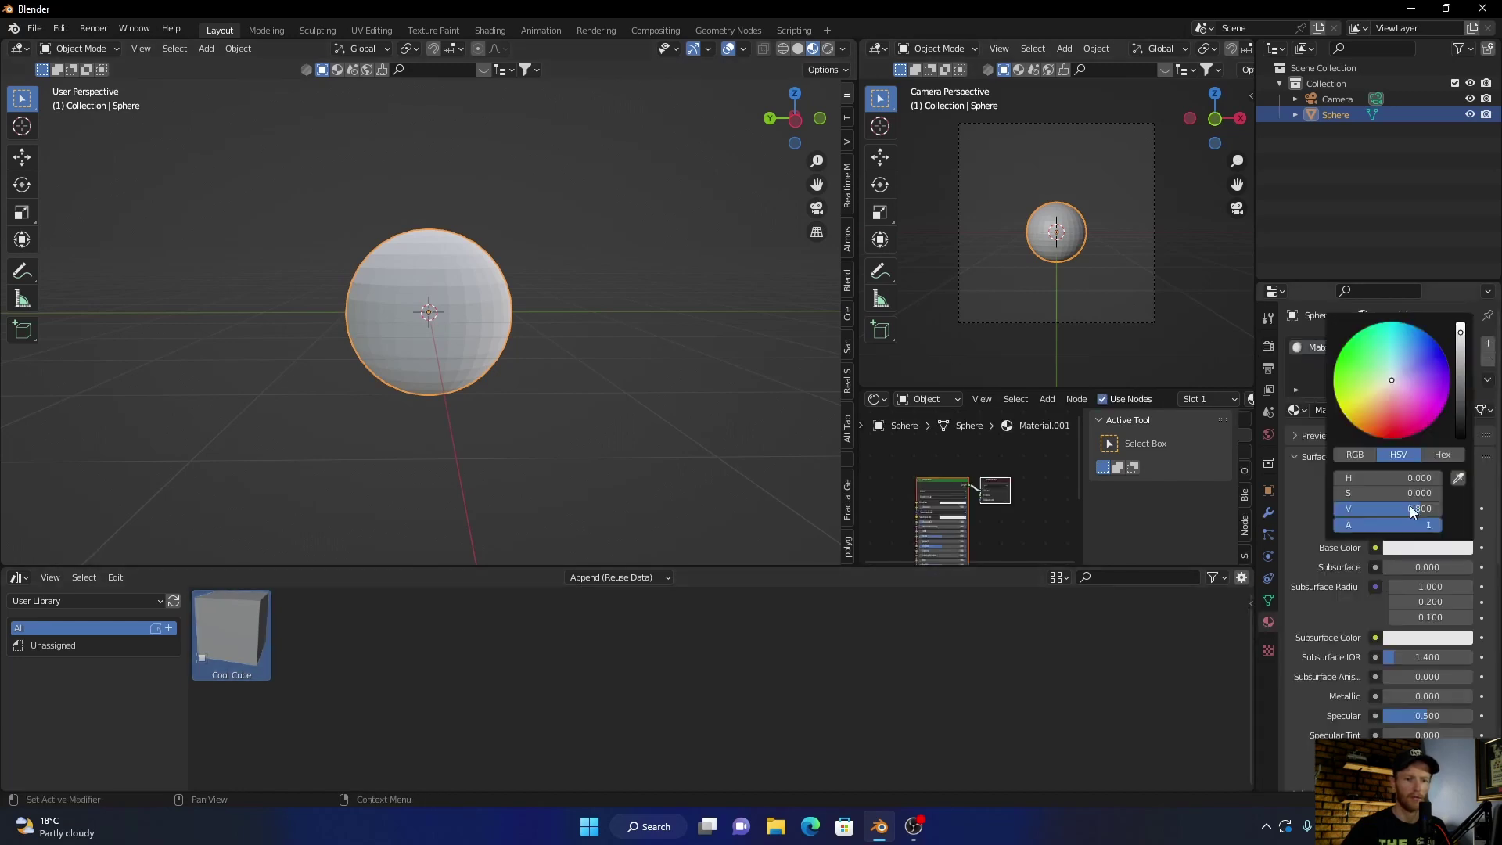
left_click(1390, 401)
left_click_drag(1414, 696, 1410, 700)
Mark the Sphere as an asset from the Outliner
left_click(341, 475)
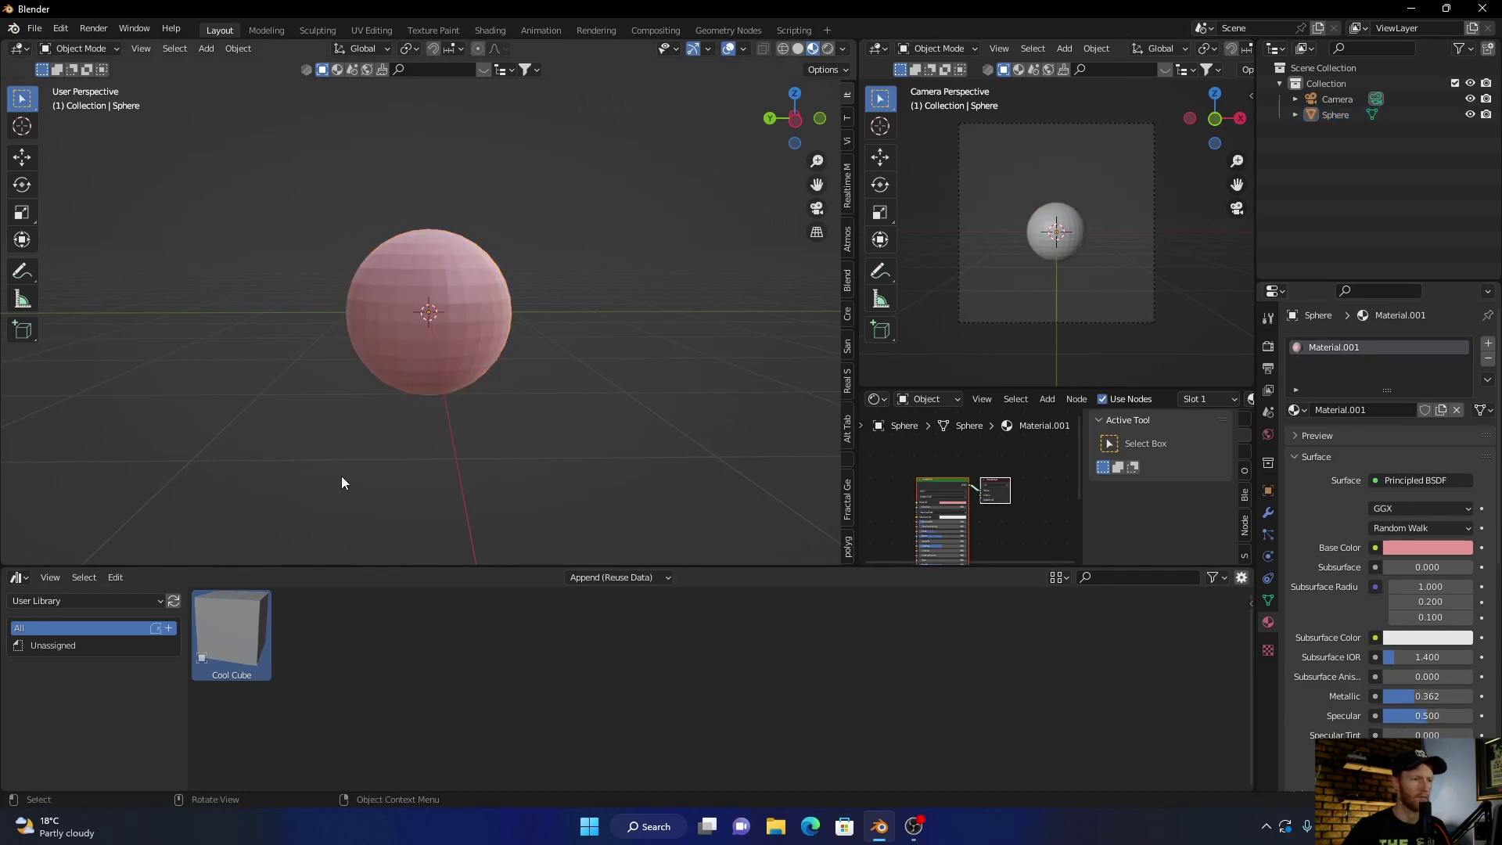
middle_click_drag(376, 419, 412, 319)
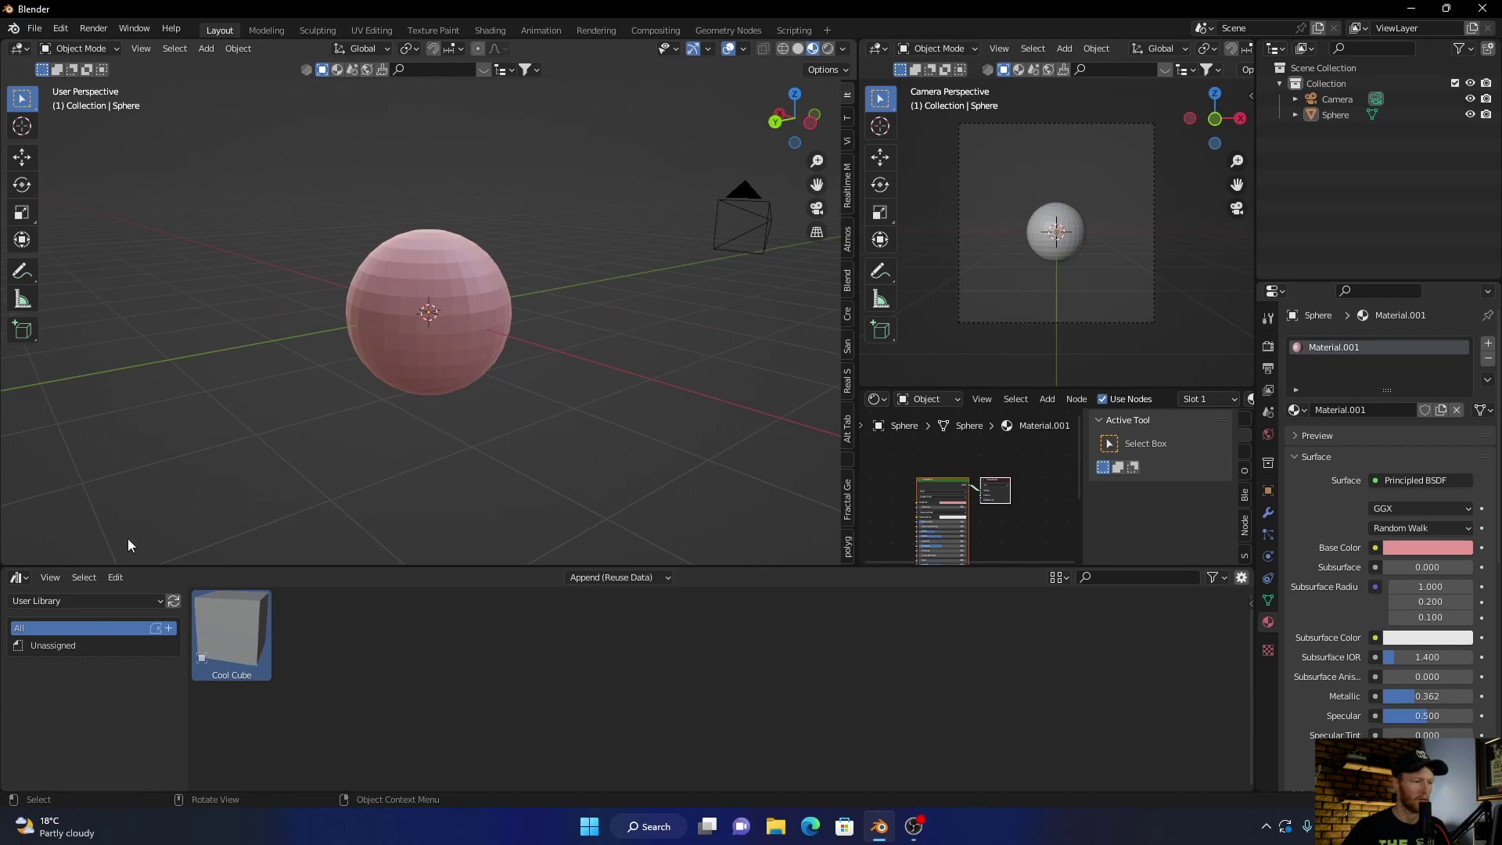
left_click(415, 272)
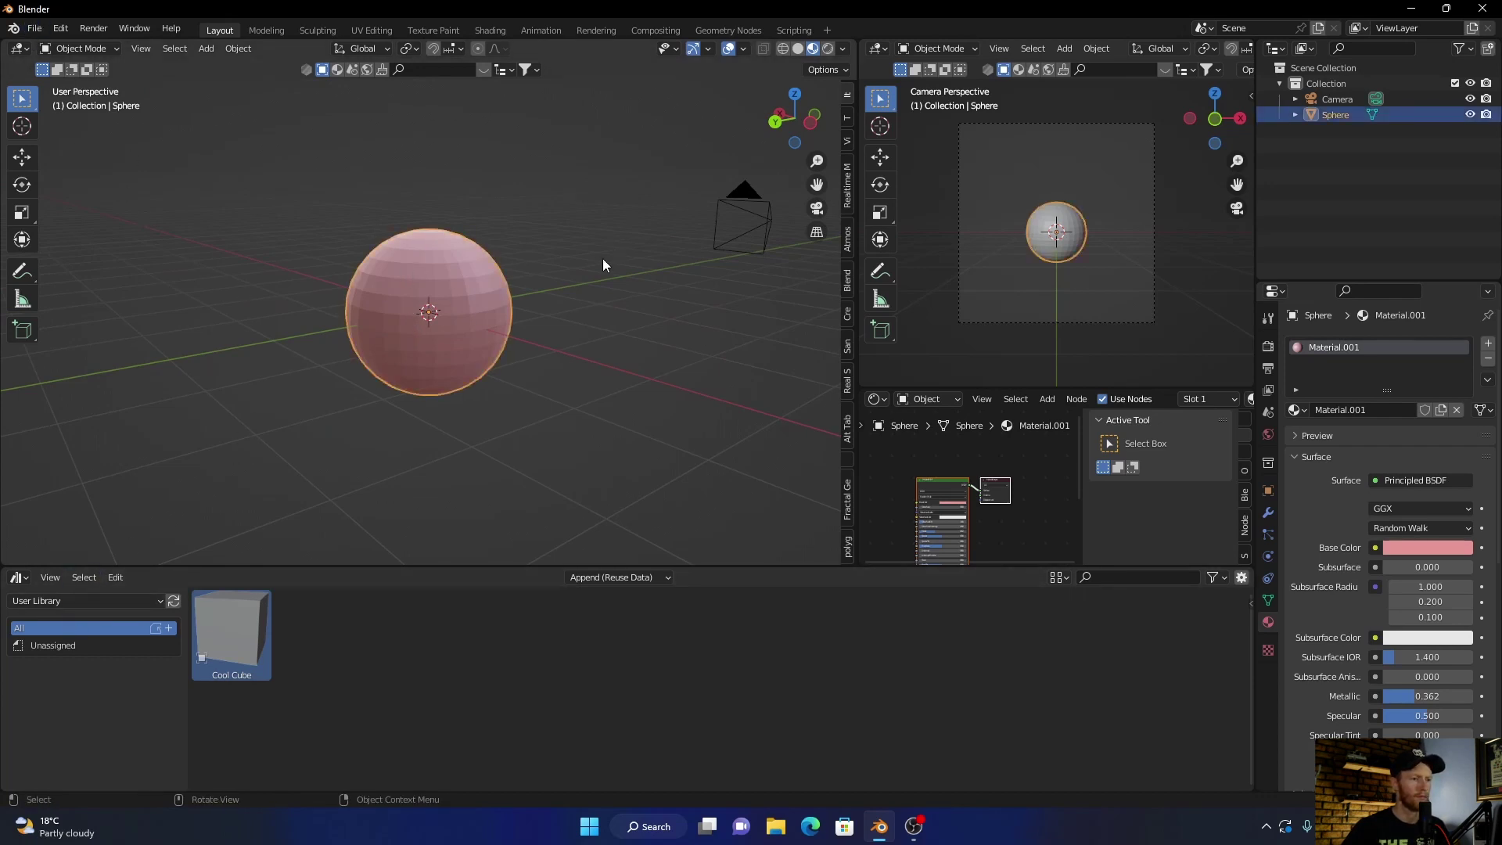
right_click(1339, 111)
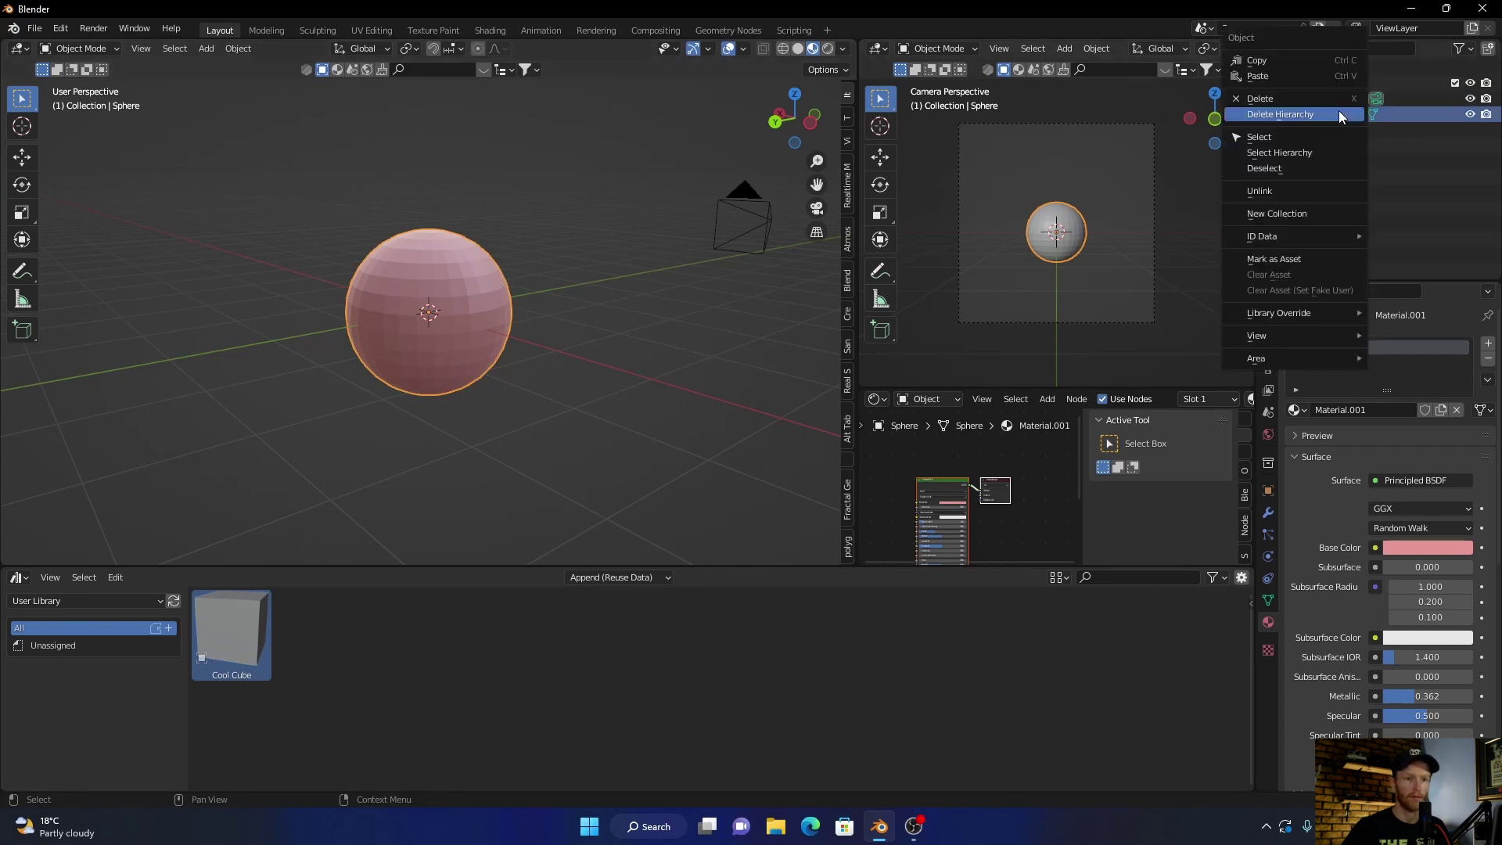
left_click(1272, 258)
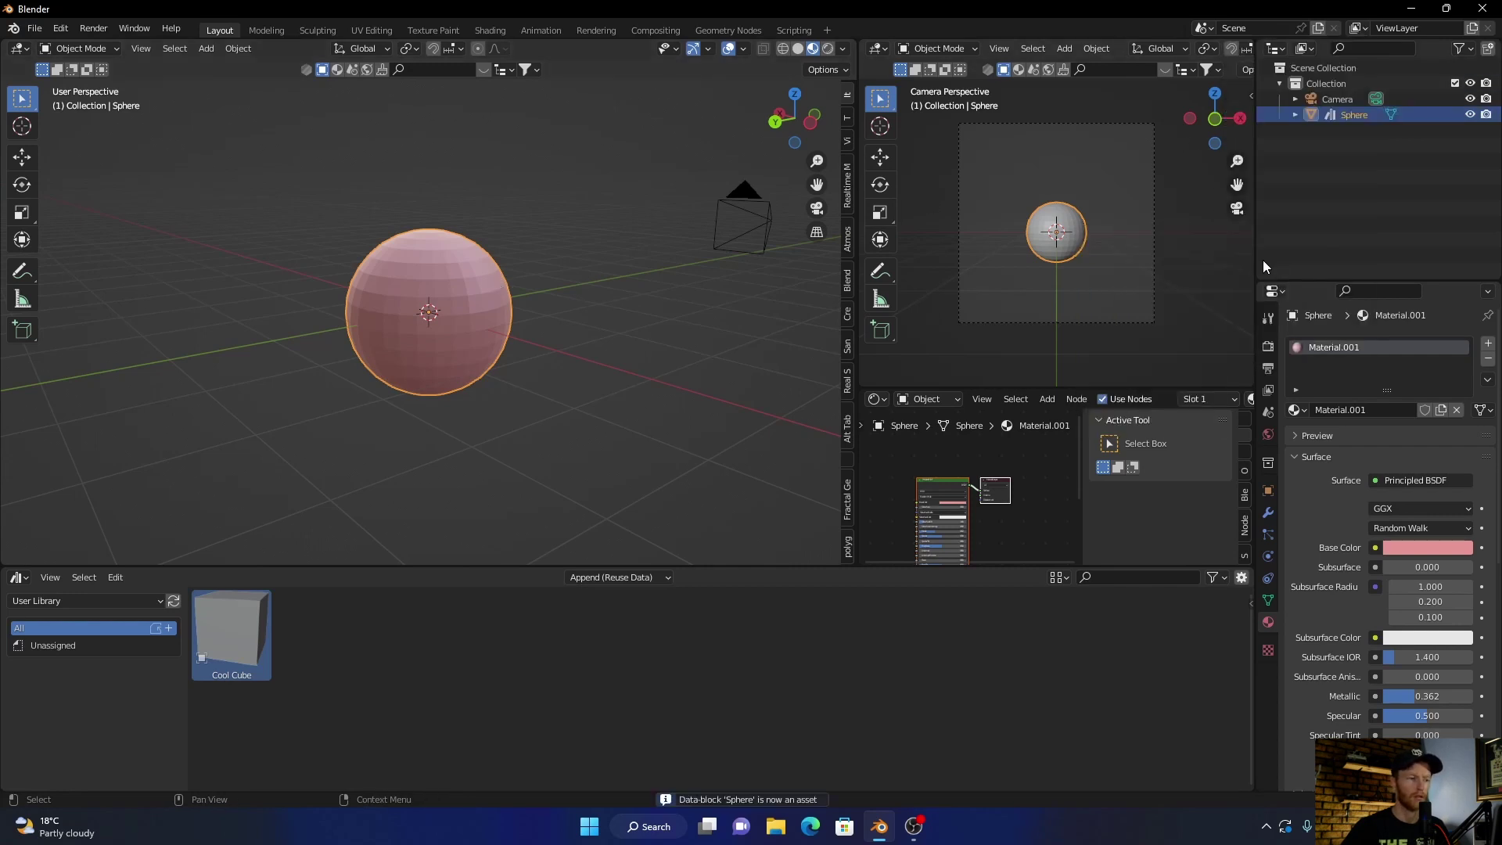
left_click(567, 356)
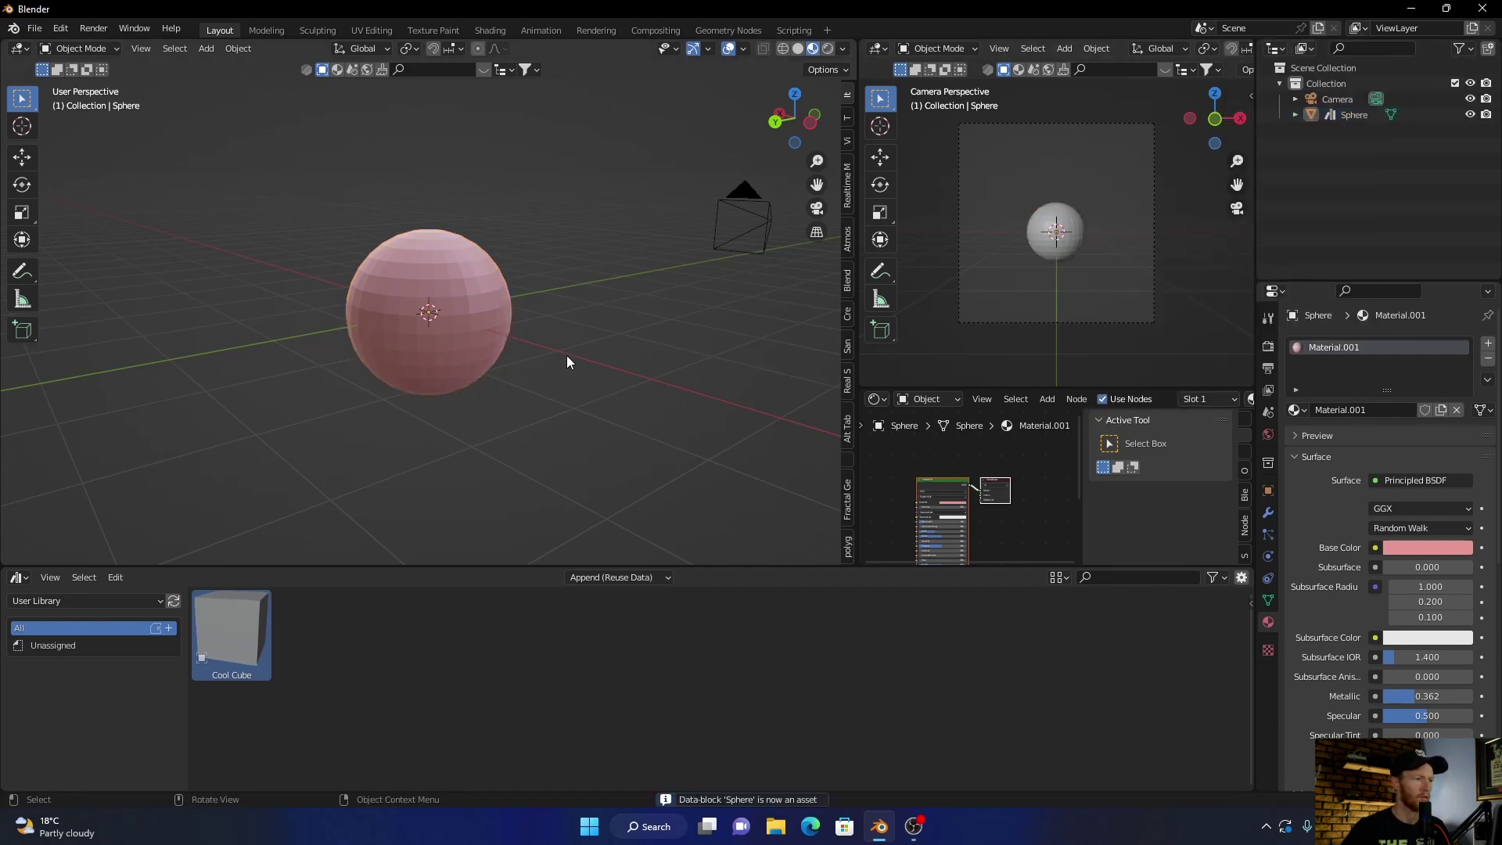
Save the sphere scene as fffff.blend in the C:\User Library folder
left_click(35, 28)
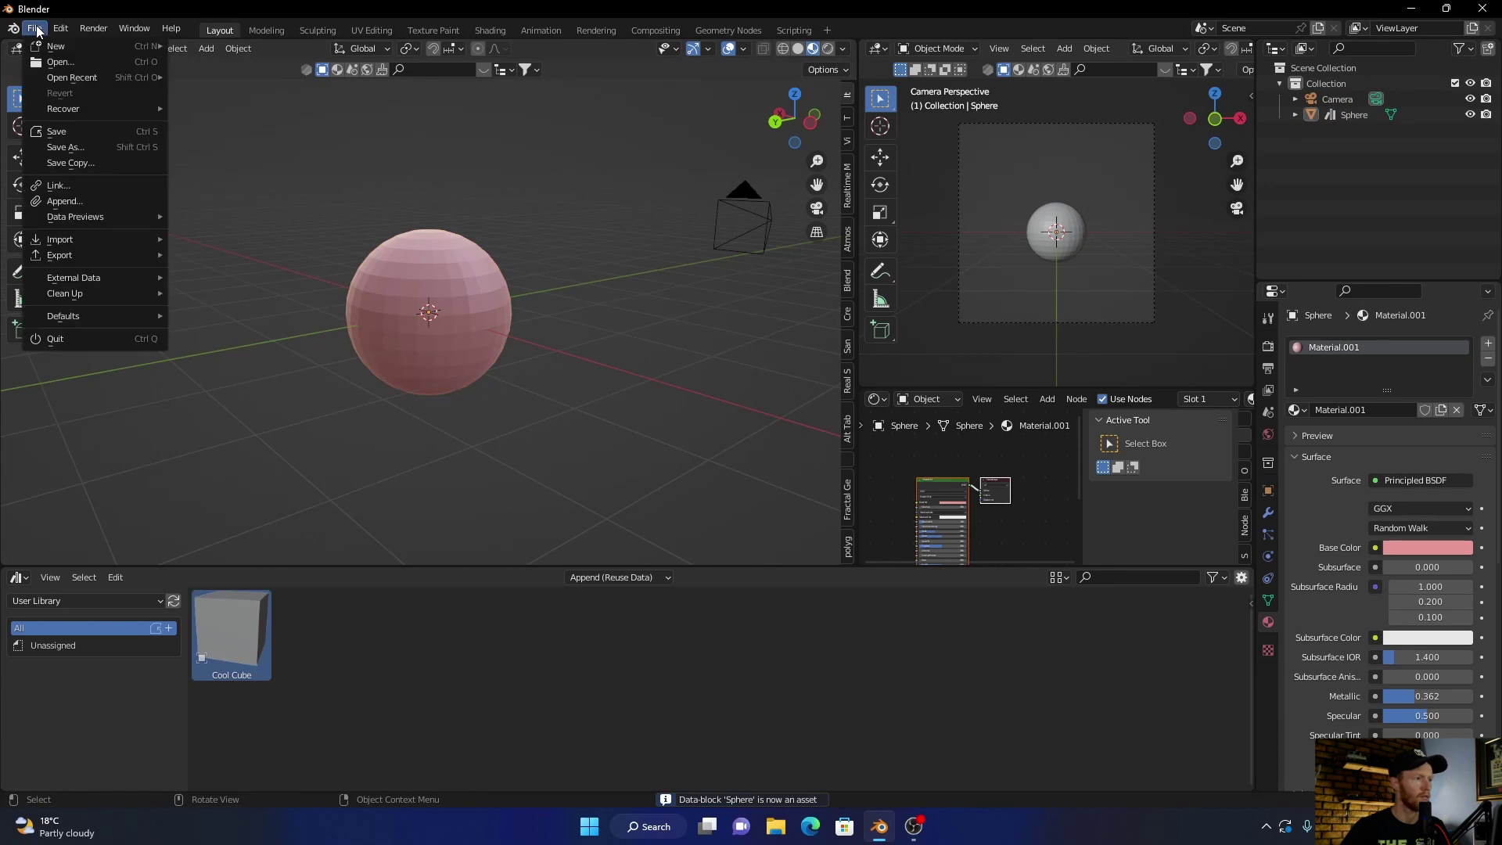
left_click(68, 149)
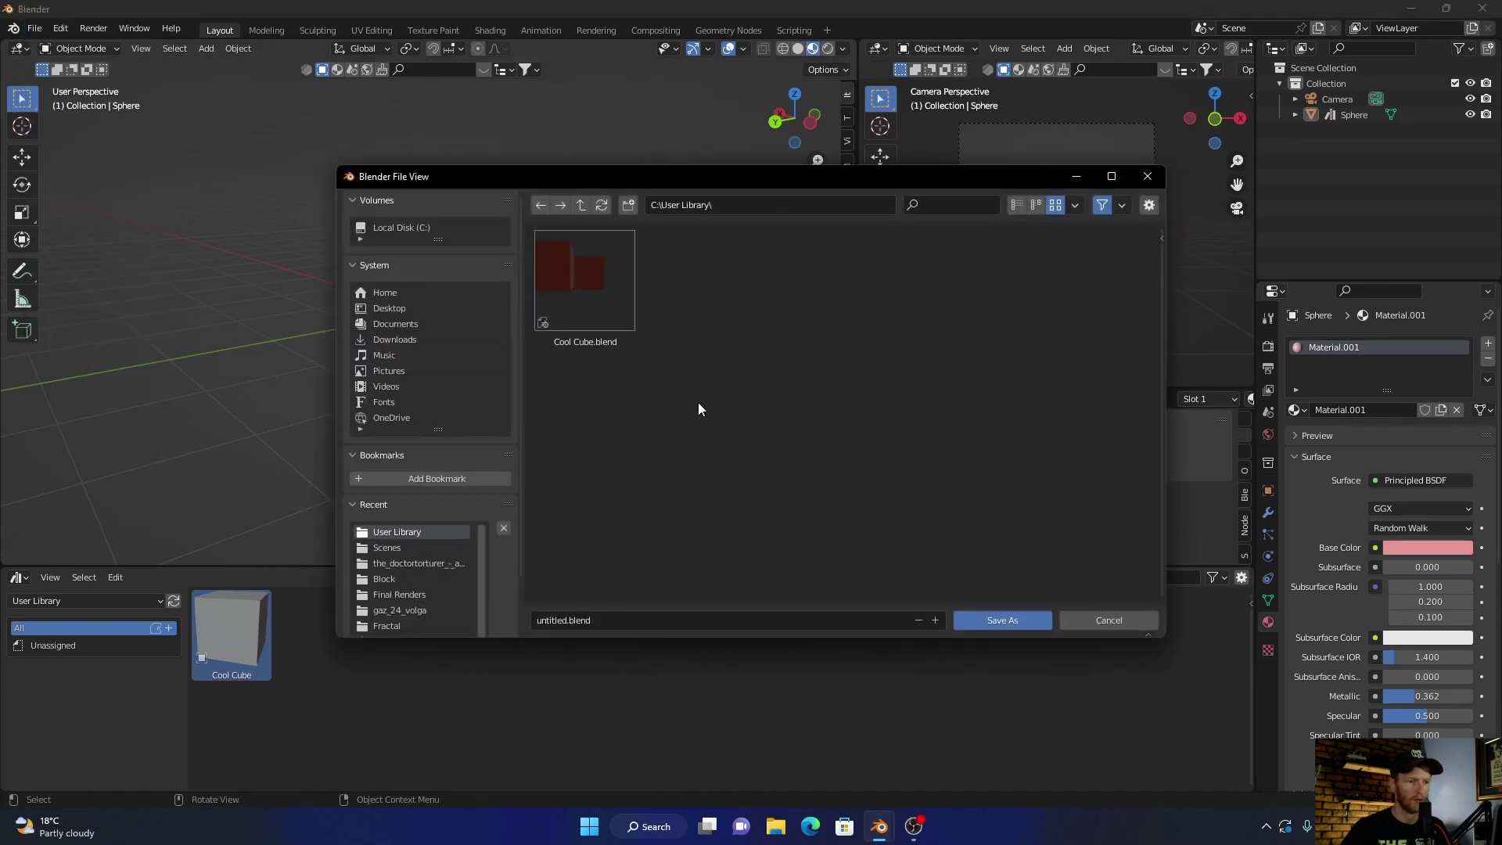
left_click(647, 625)
key("BackSpace")
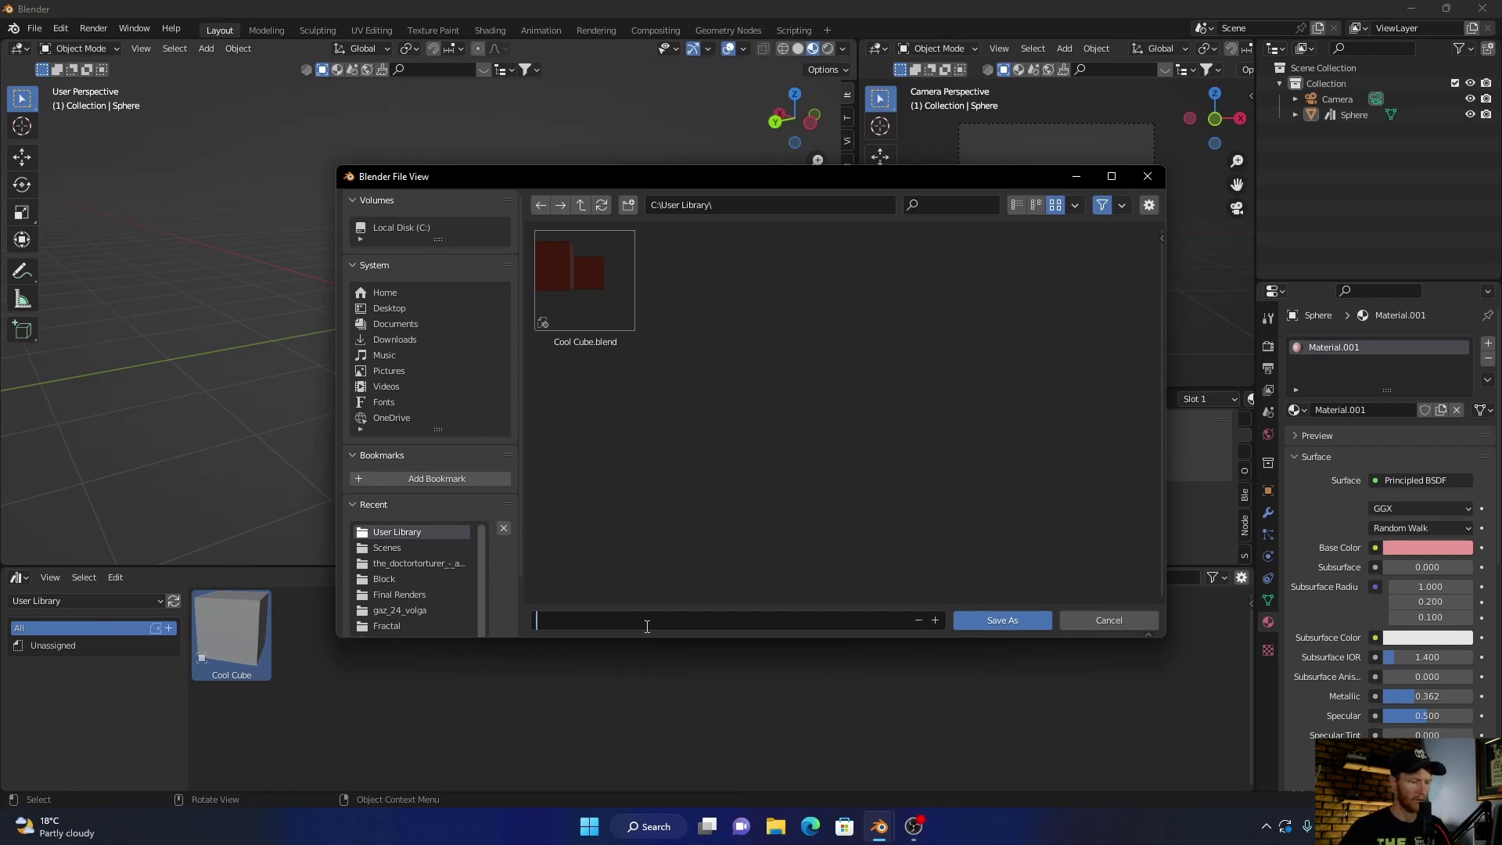
type("fffff")
left_click(975, 617)
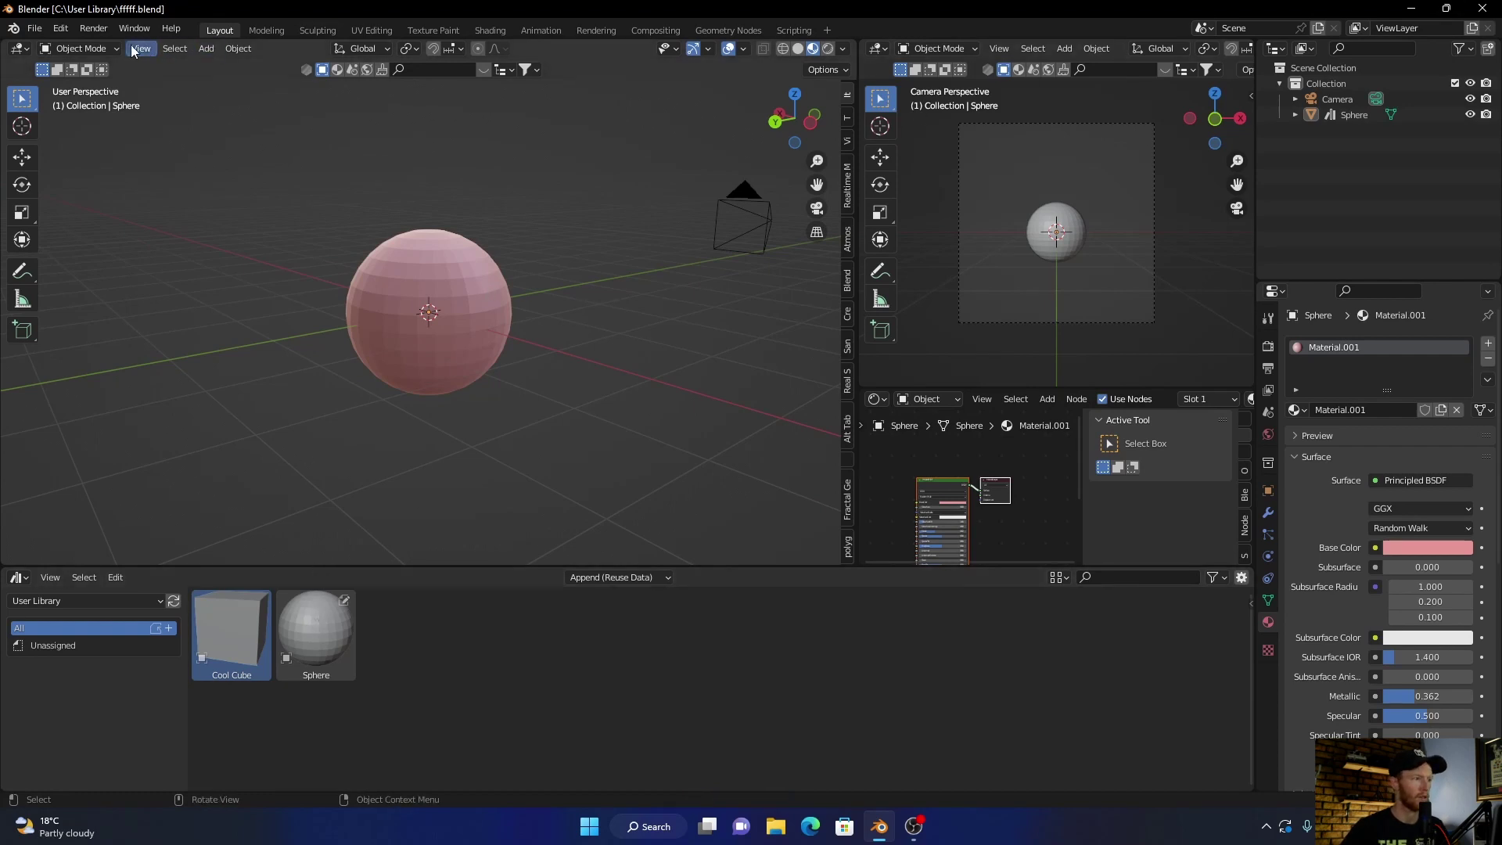
left_click(34, 28)
Start a new General file and turn the bottom area into an enlarged Asset Browser
mouse_move(40, 45)
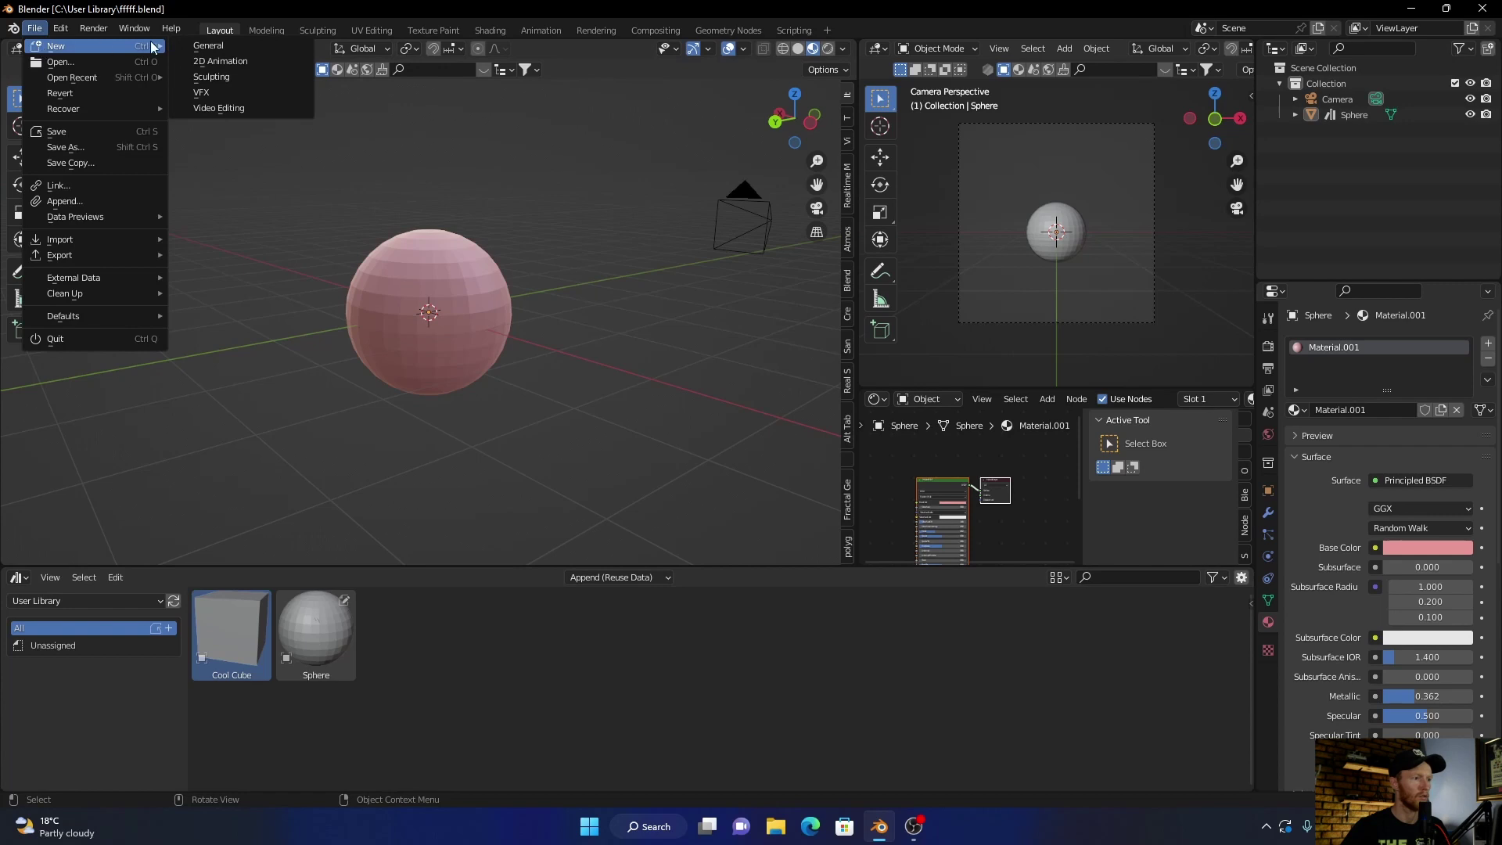
left_click(202, 45)
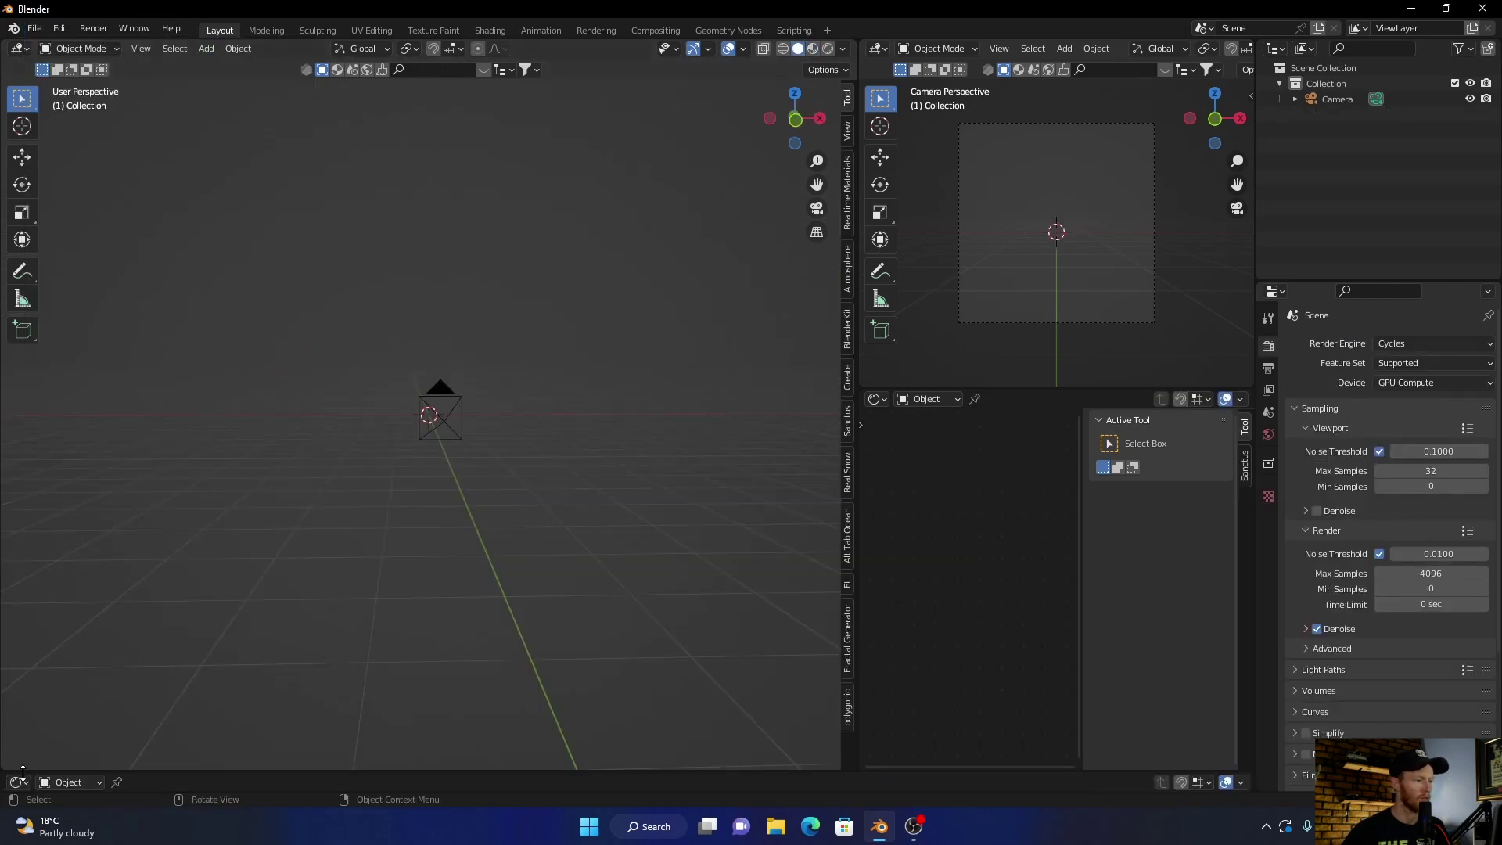
left_click(19, 782)
left_click(513, 677)
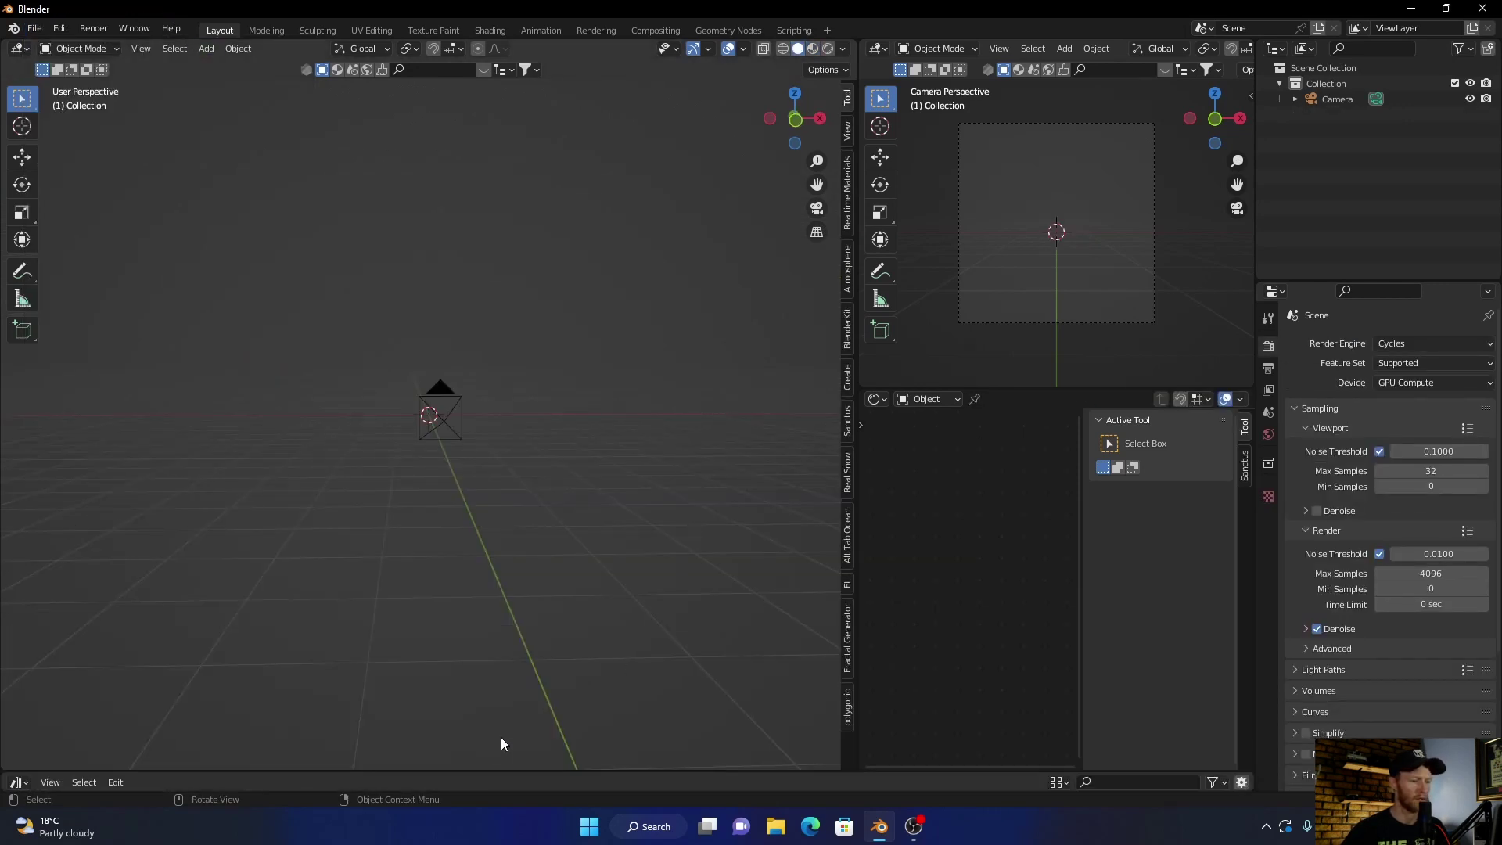
left_click_drag(496, 770, 503, 485)
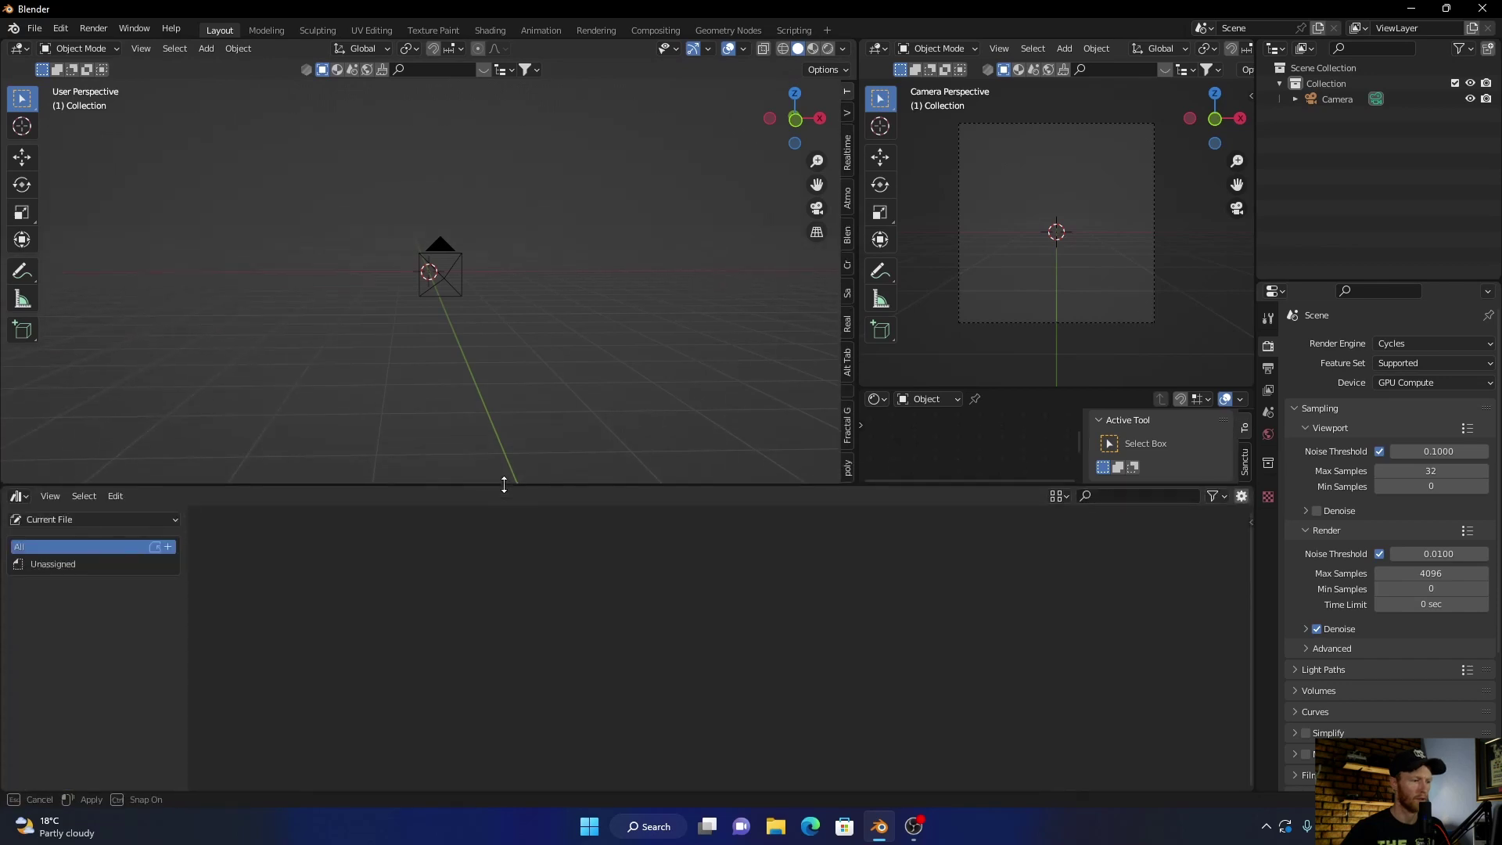
Drag the Sphere and Cool Cube assets from the User Library into the viewport
left_click(105, 521)
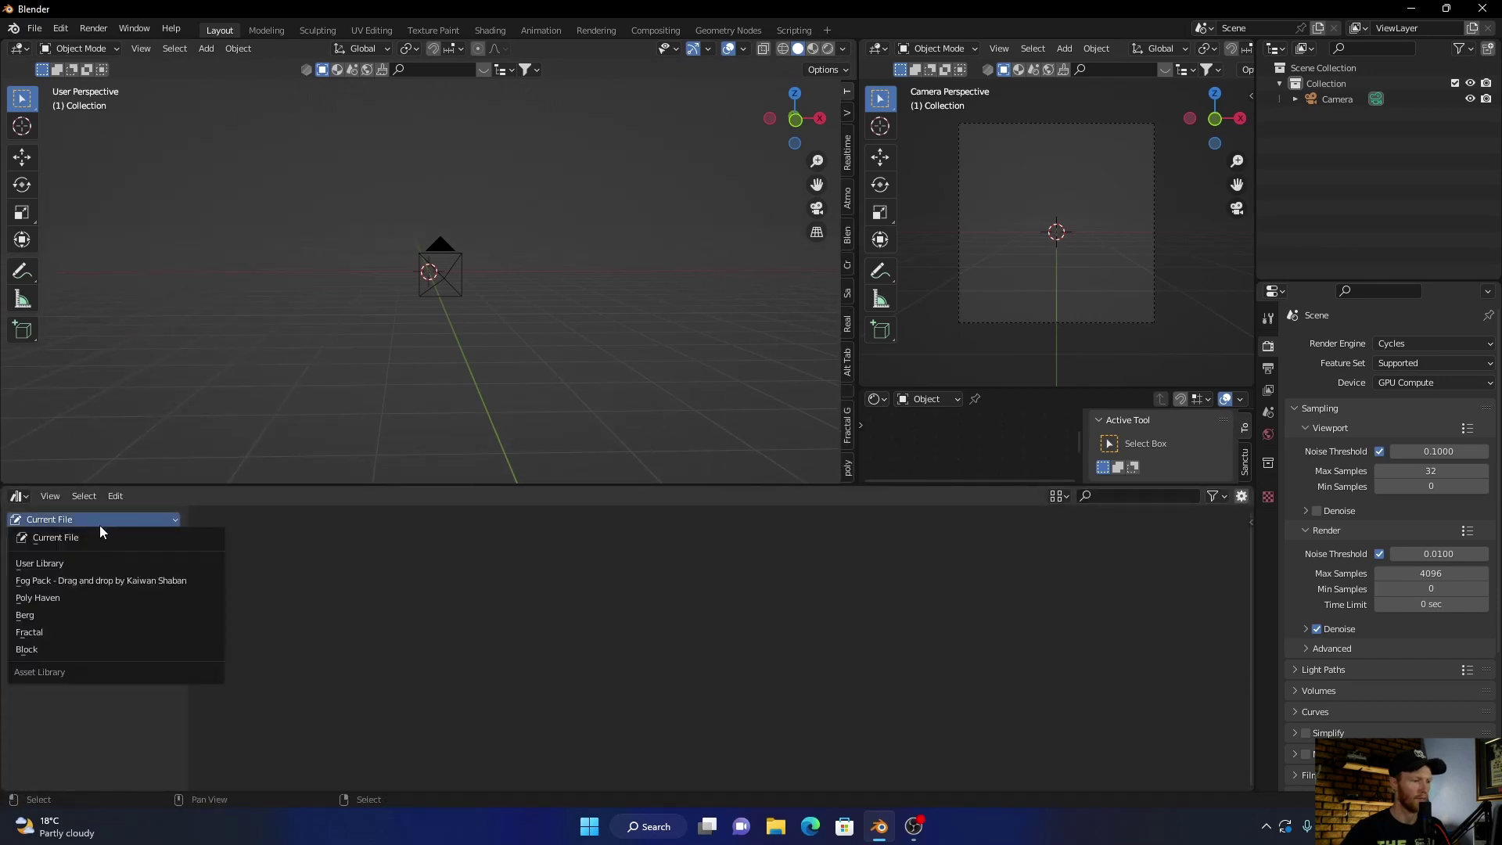
left_click(72, 561)
left_click_drag(327, 565, 541, 327)
left_click_drag(257, 530, 308, 299)
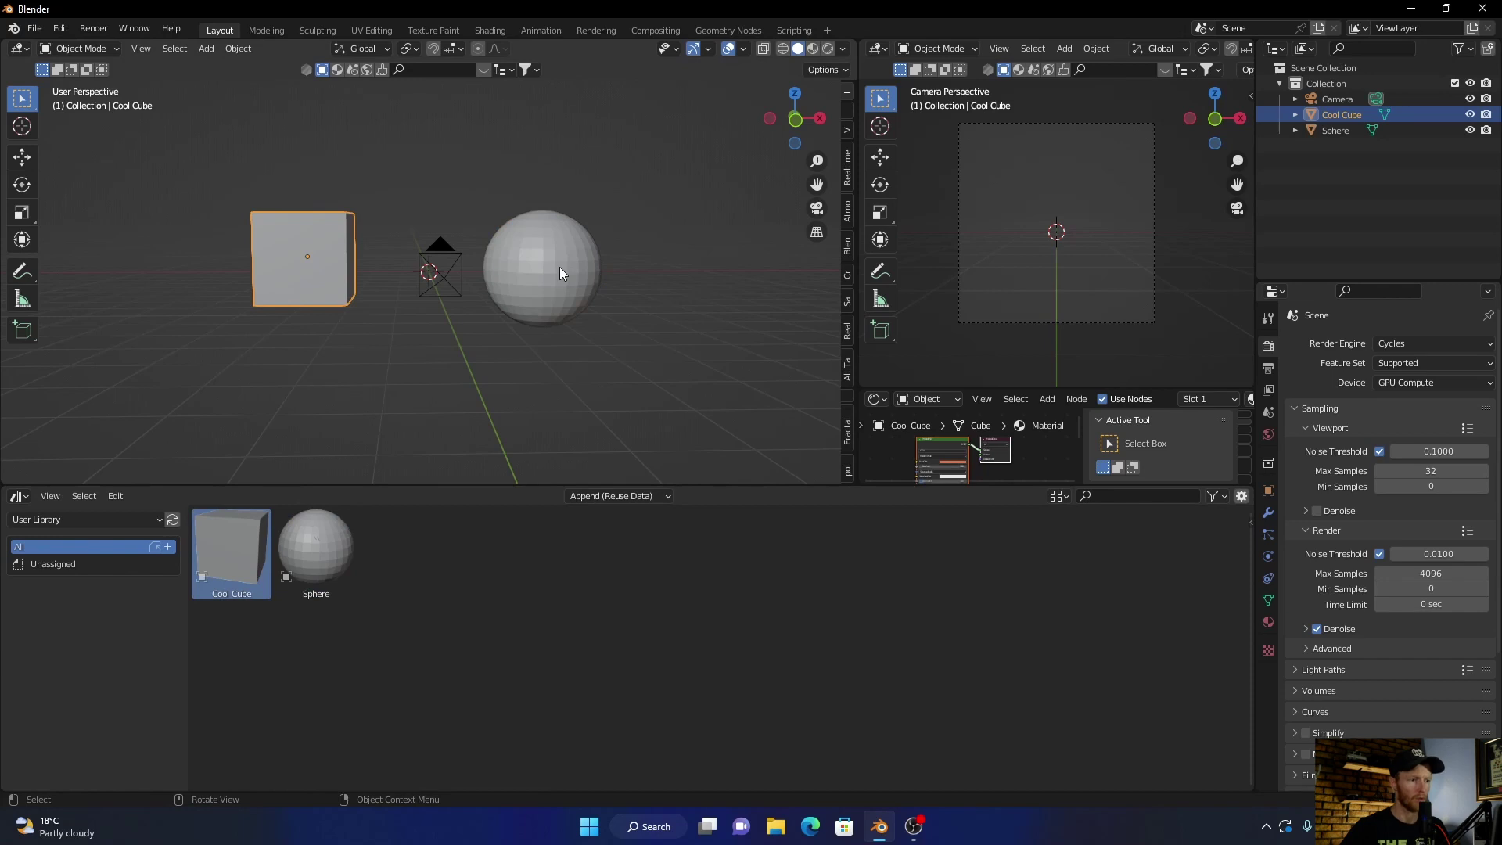
Mark the placed sphere as an asset via the Outliner
left_click(539, 273)
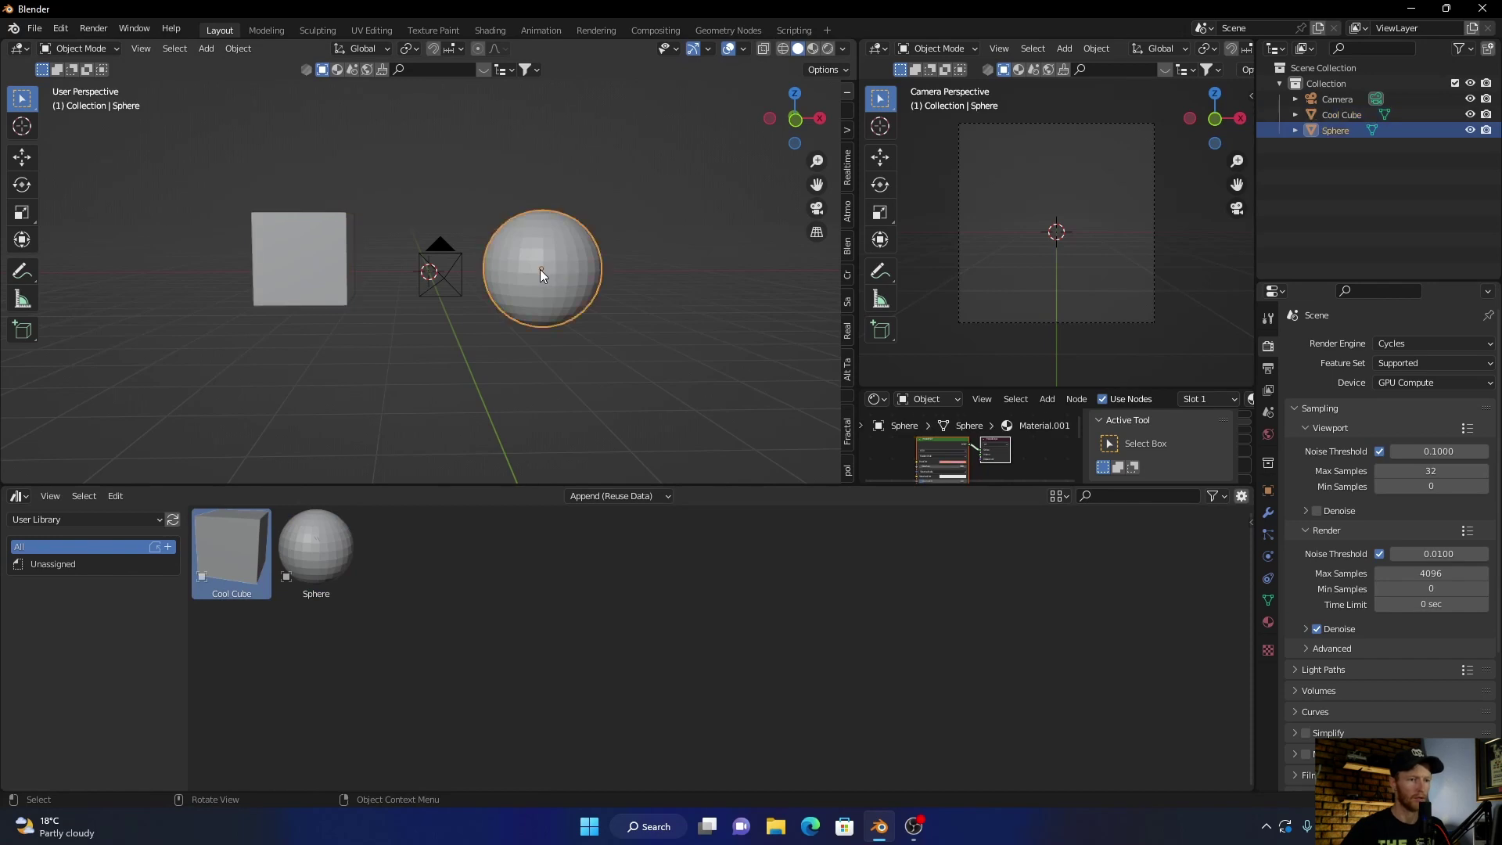
right_click(1324, 130)
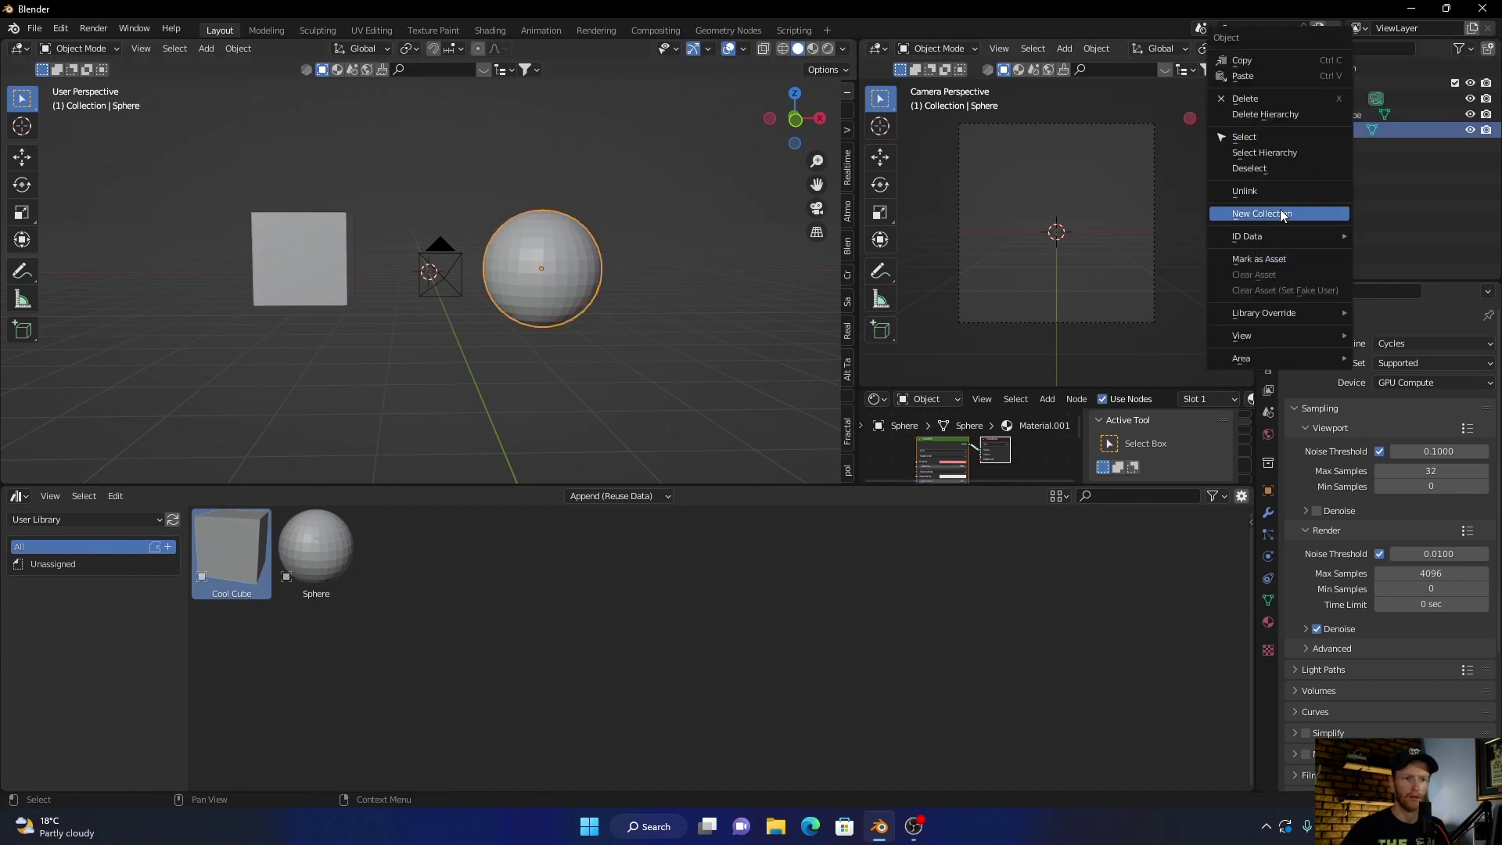
left_click(1254, 255)
left_click(706, 223)
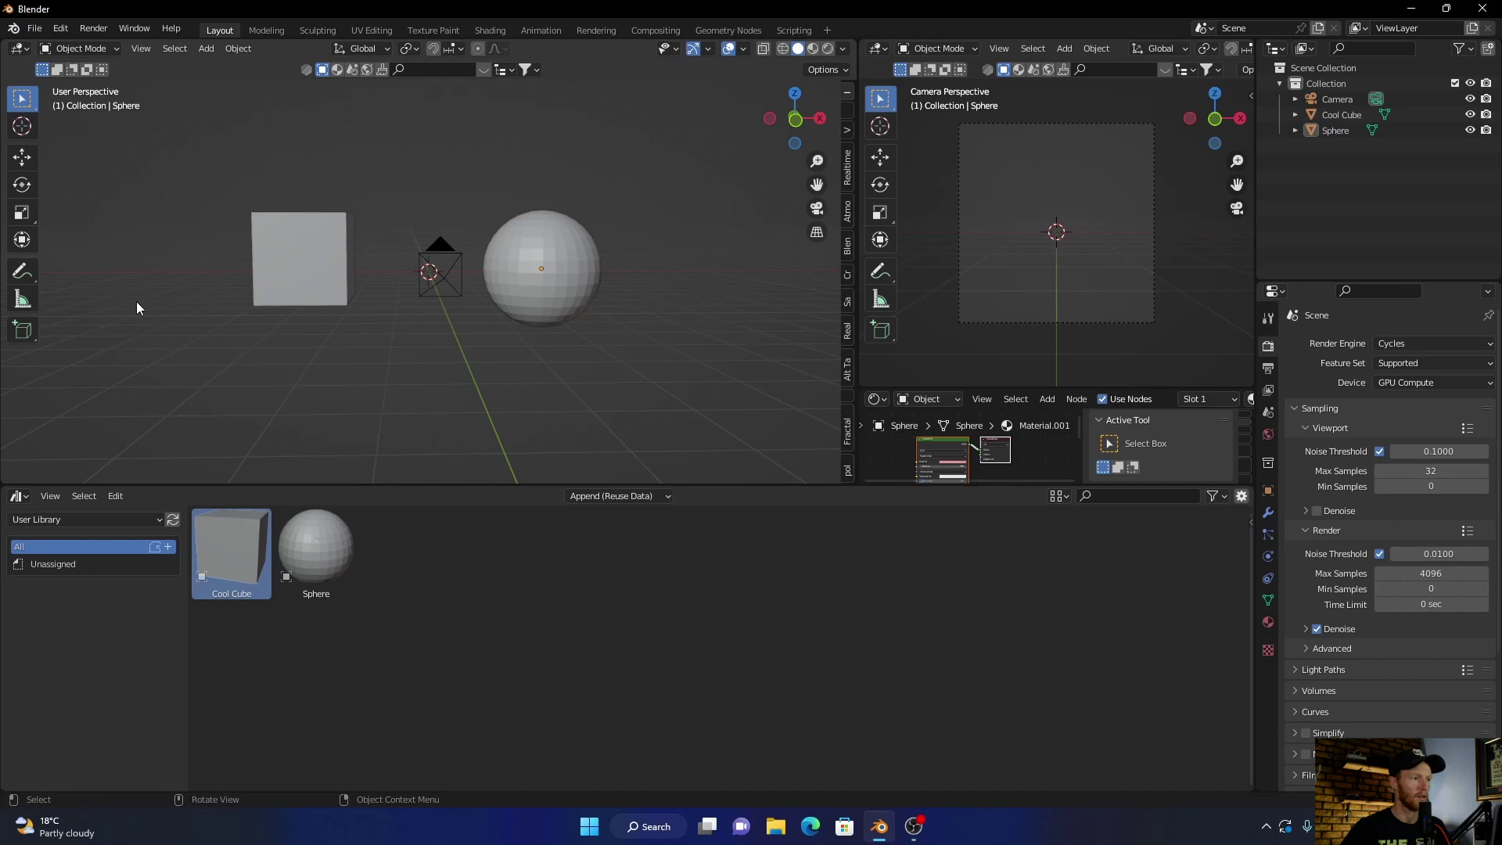
Open the Save As browser and close it without saving
left_click(35, 29)
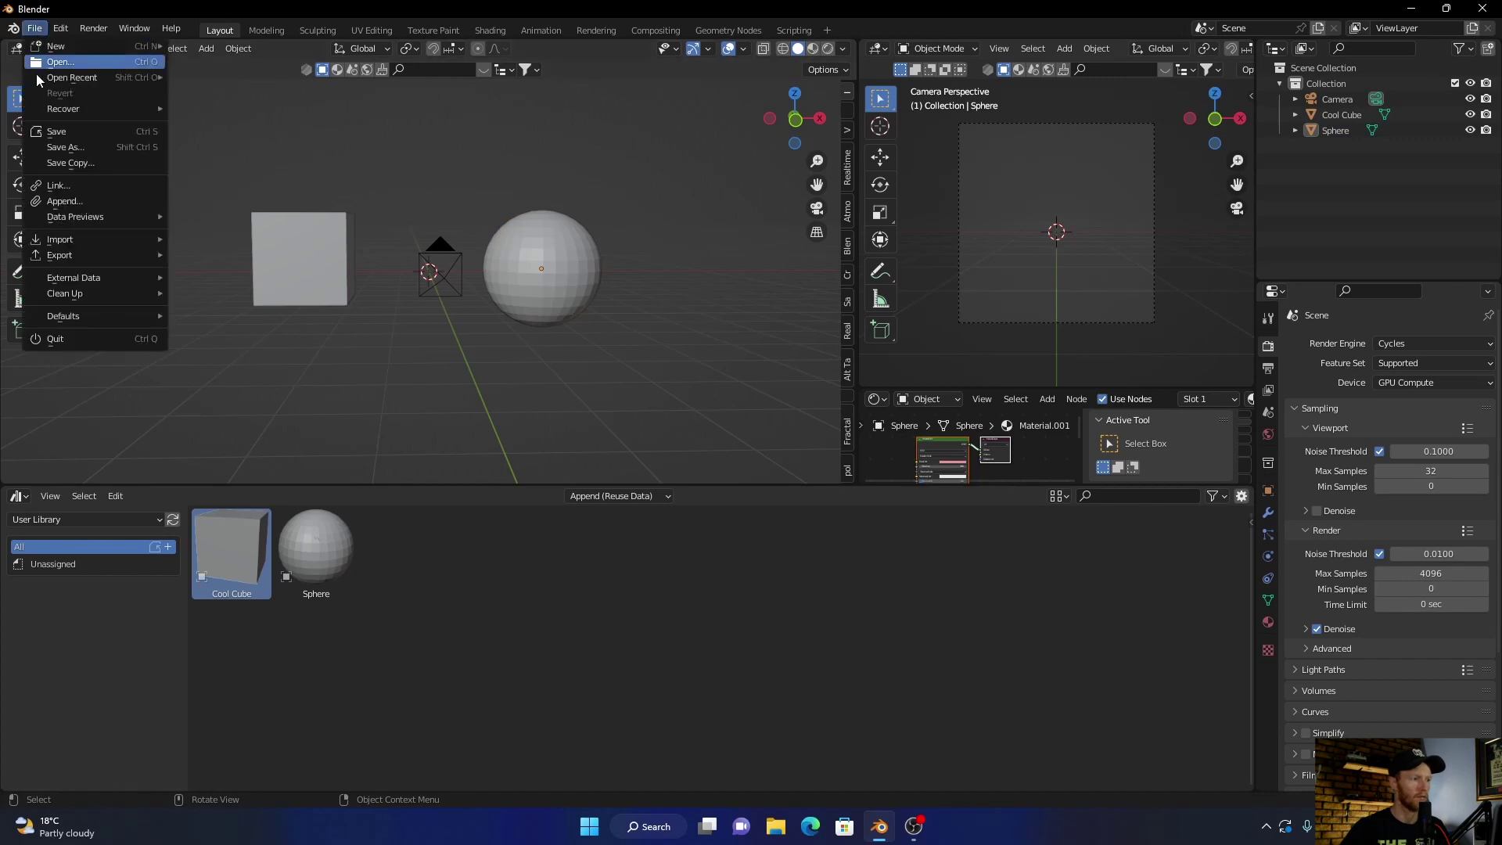
left_click(54, 146)
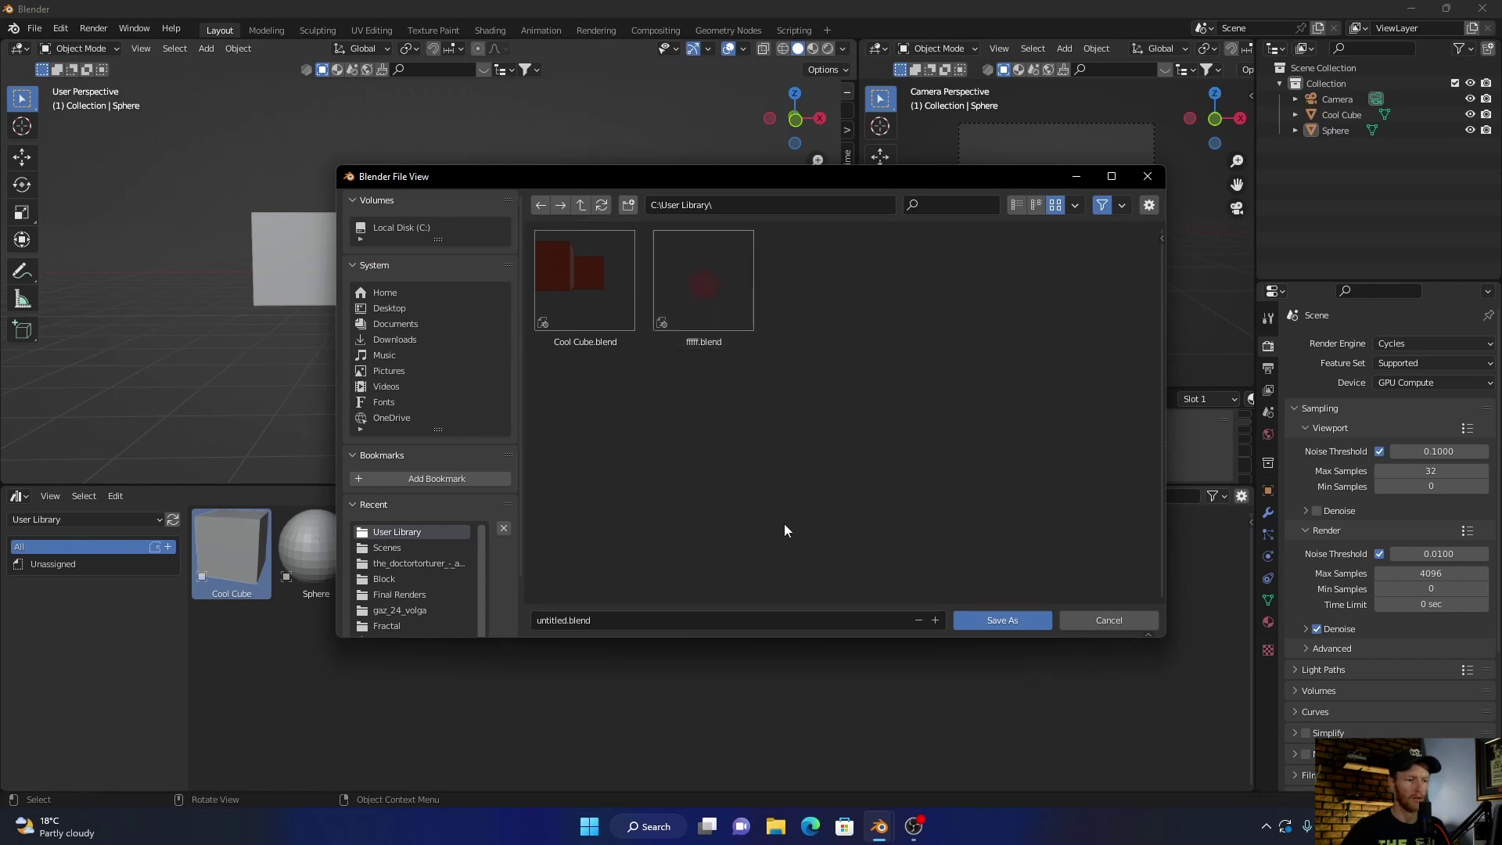
left_click(1148, 176)
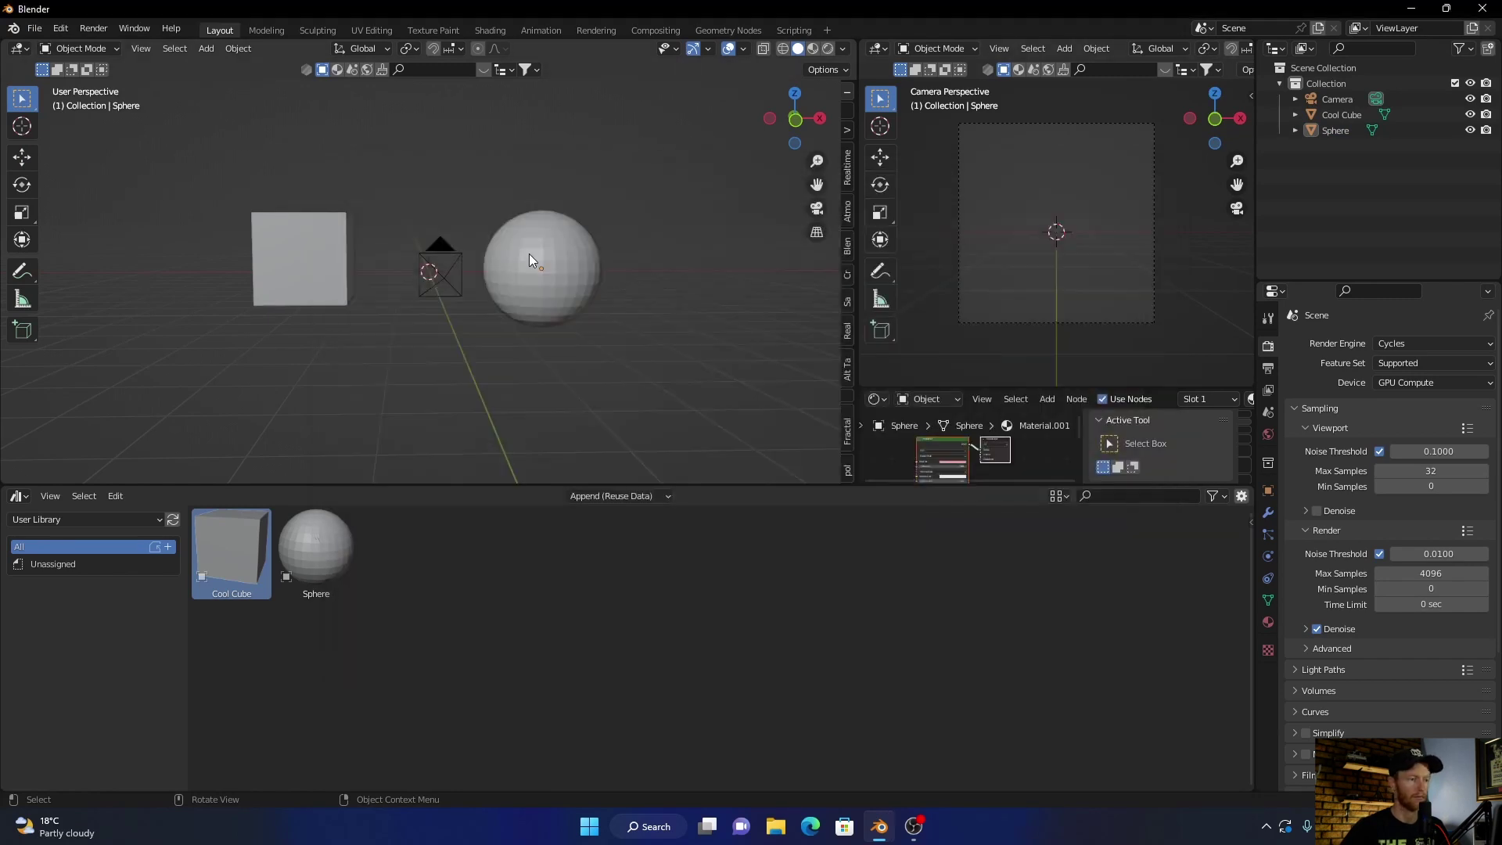